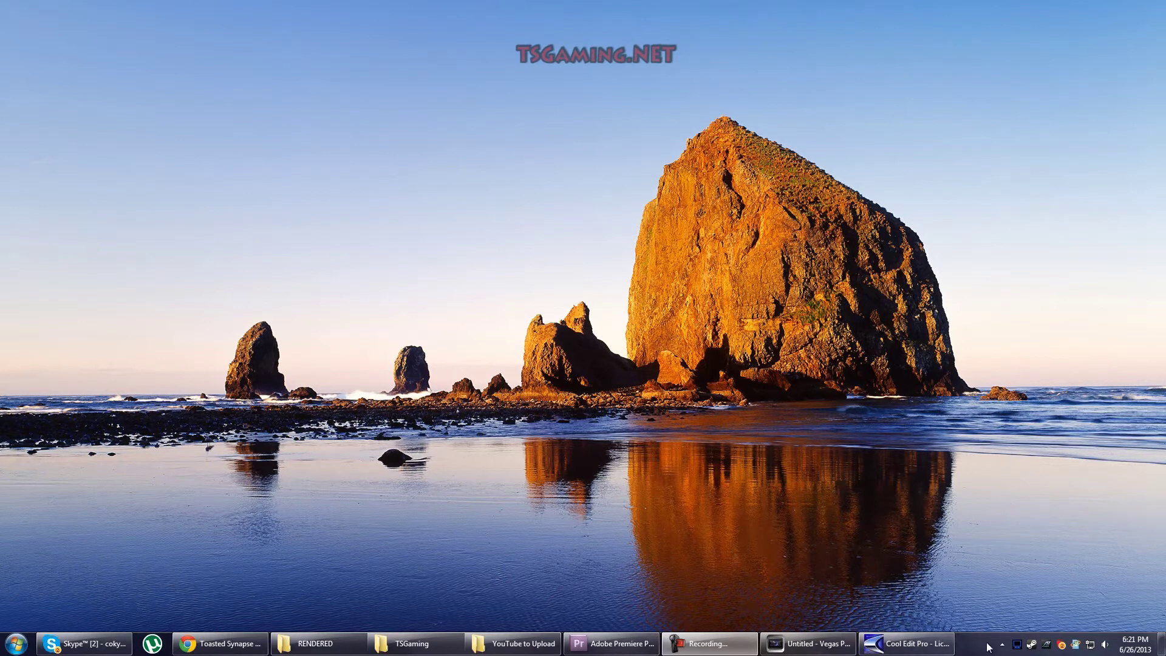
Step: Bring up the Dxtory window and look over the open Vegas Pro, Cool Edit Pro and Adobe Premiere Pro windows
left_click(1016, 645)
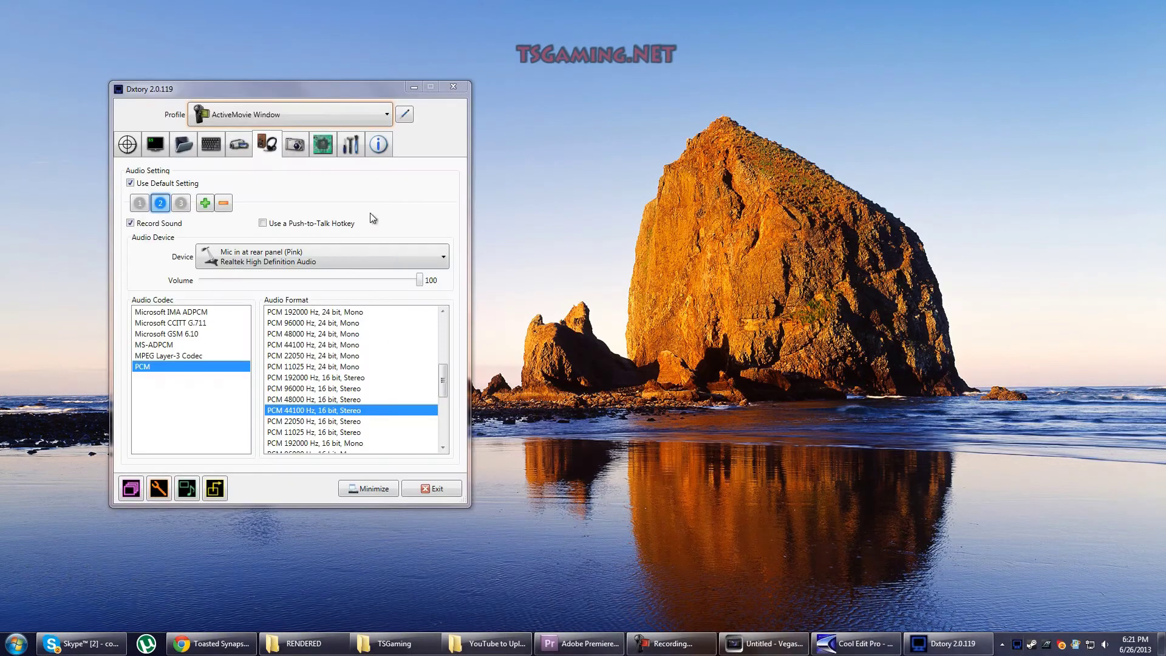
left_click(769, 646)
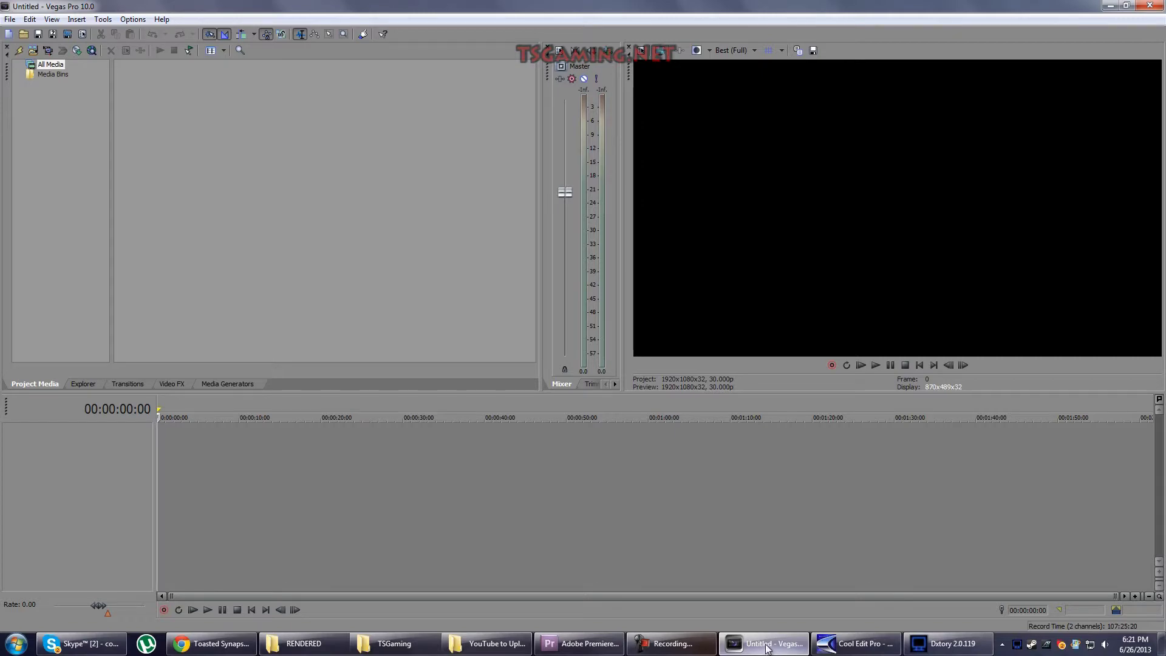
left_click(767, 651)
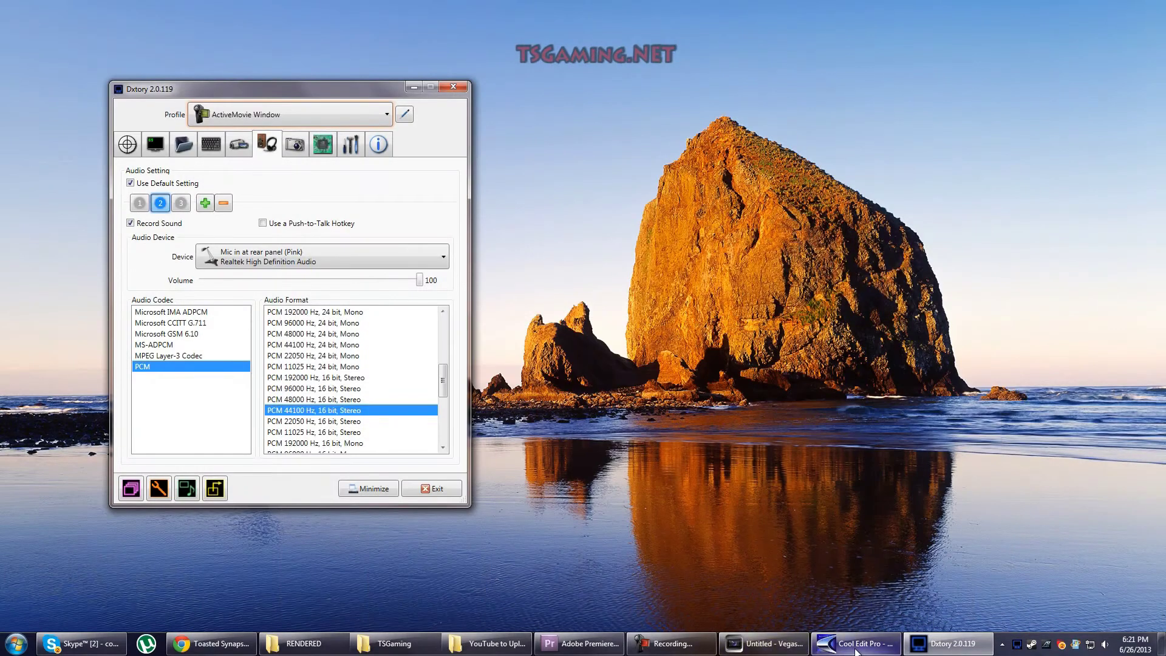
left_click(851, 647)
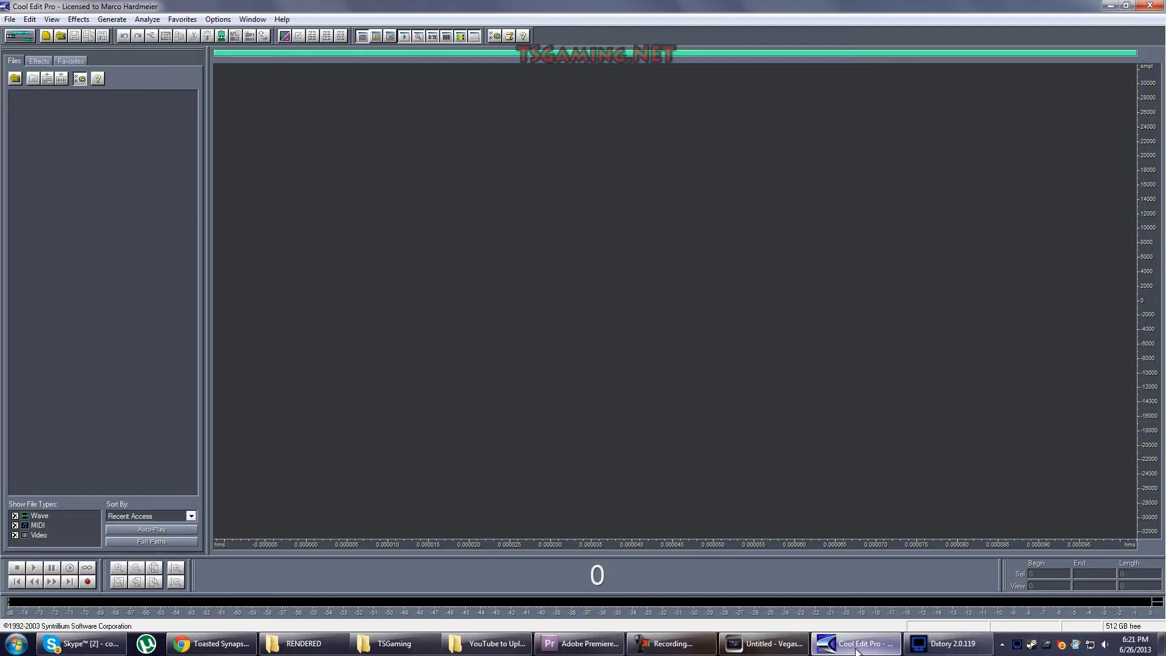
left_click(856, 651)
mouse_move(668, 651)
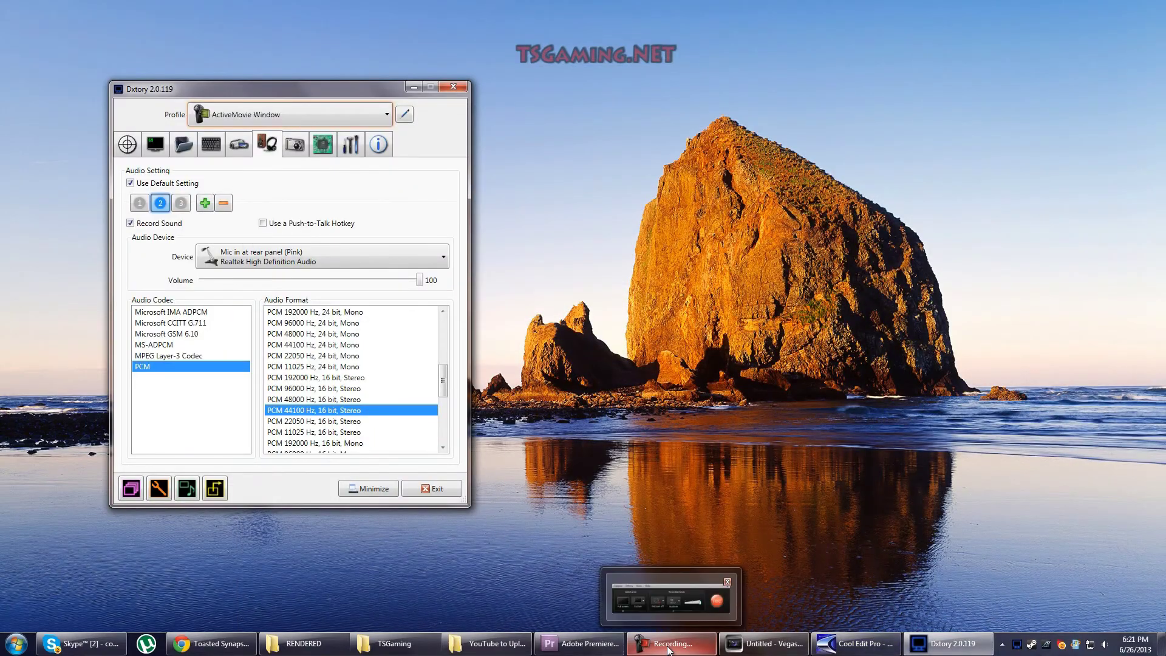
left_click(566, 649)
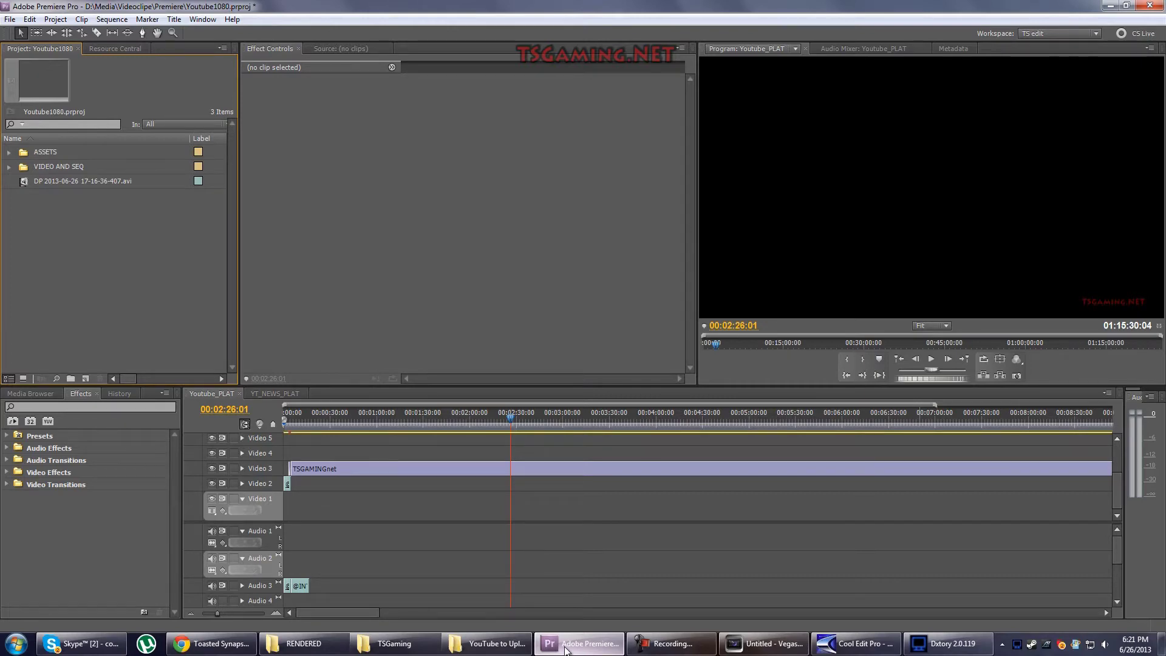
left_click(566, 648)
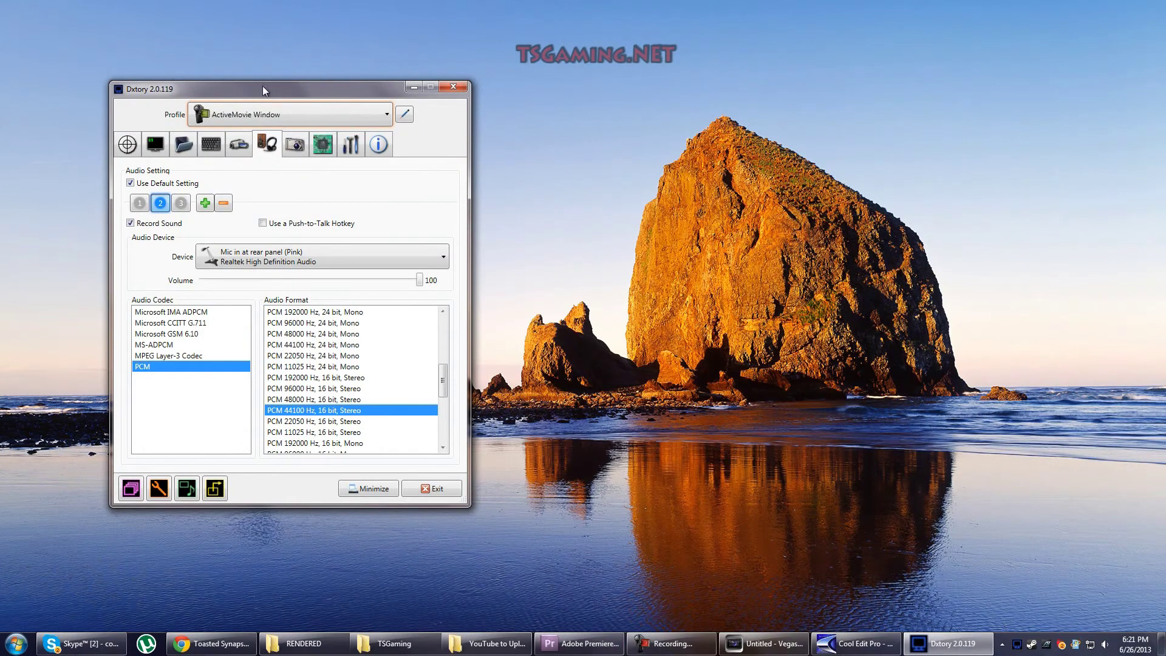
Step: Examine the target information and the process list for CamRecorder.exe in Dxtory
left_click_drag(263, 85, 306, 75)
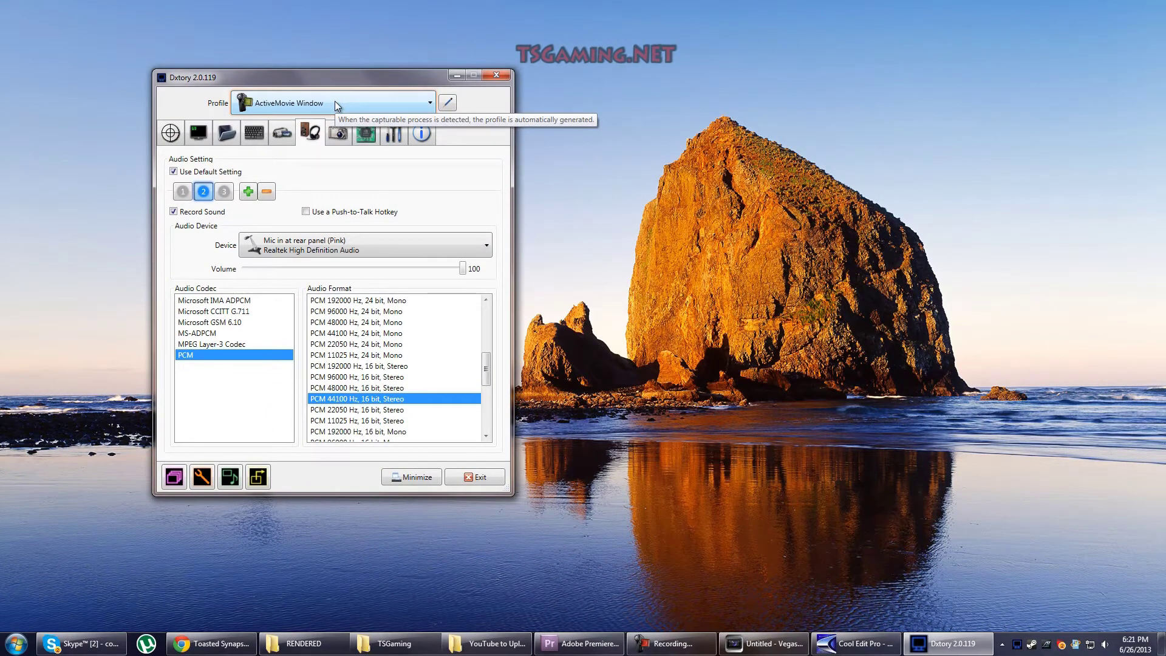
left_click(172, 136)
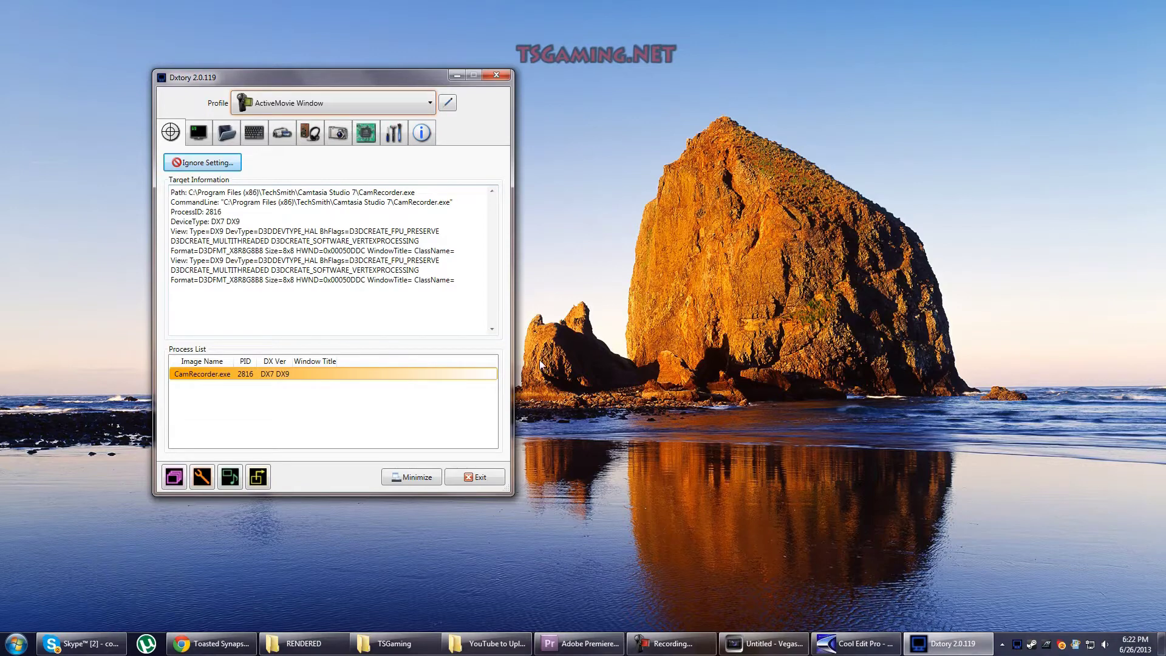
left_click_drag(465, 275, 315, 202)
left_click(461, 277)
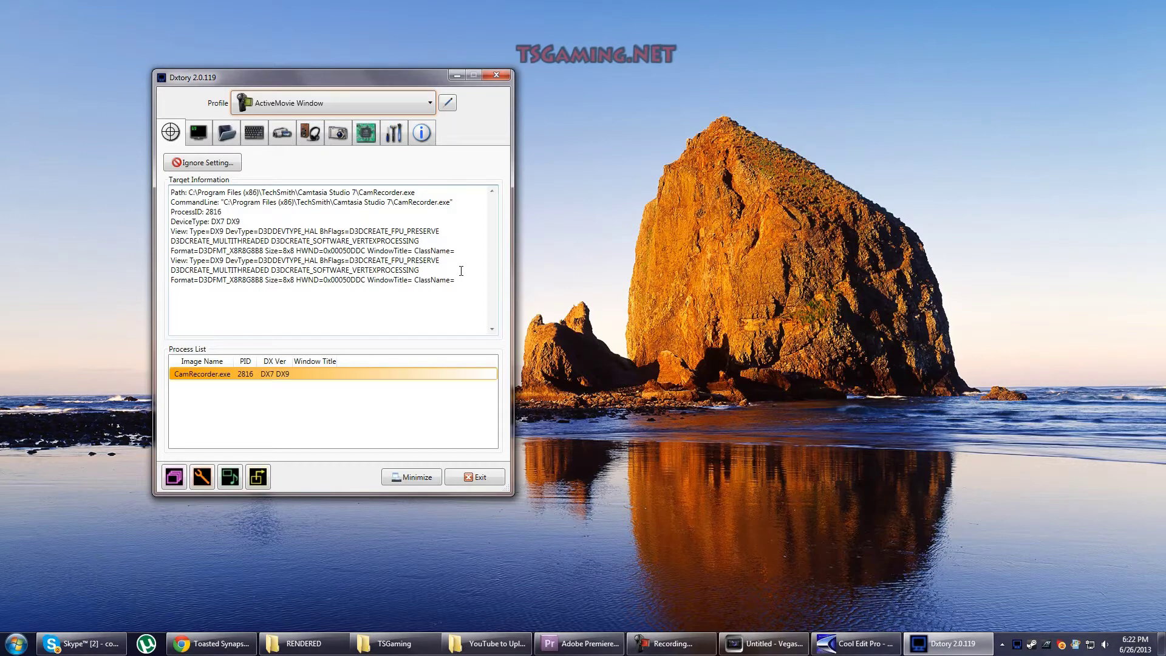
left_click(492, 285)
mouse_move(681, 651)
left_click_drag(255, 78, 384, 83)
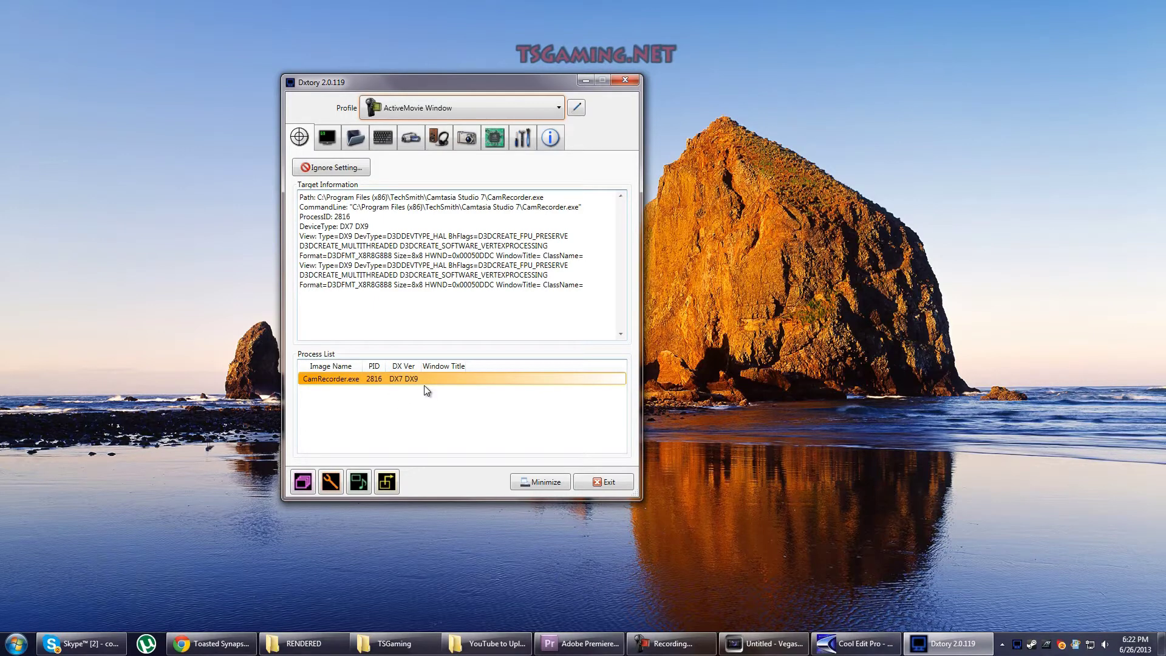
Step: Review the overlay status options, the movie and screenshot save folders, and the hotkey assignments
left_click(328, 136)
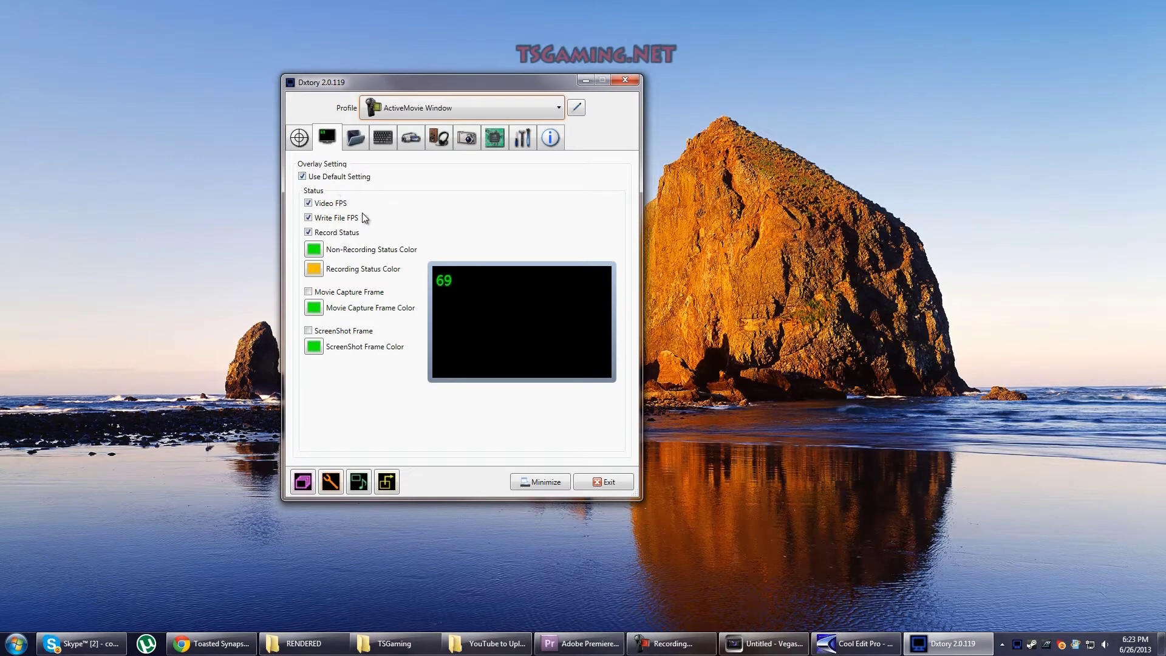
left_click(355, 139)
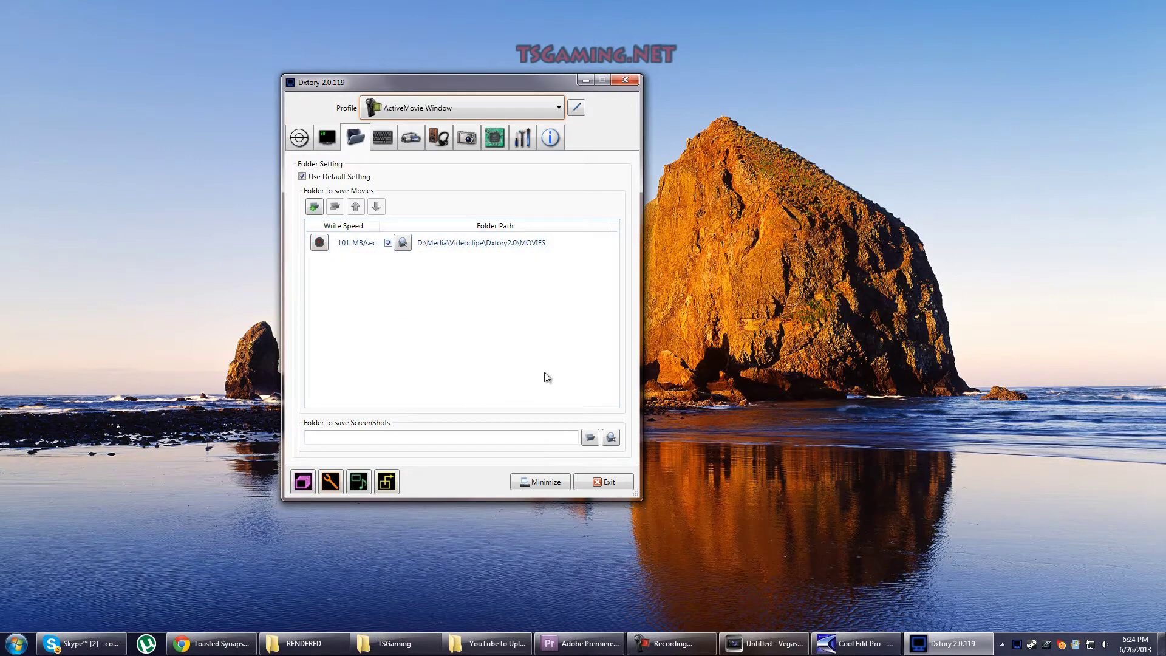
left_click(387, 138)
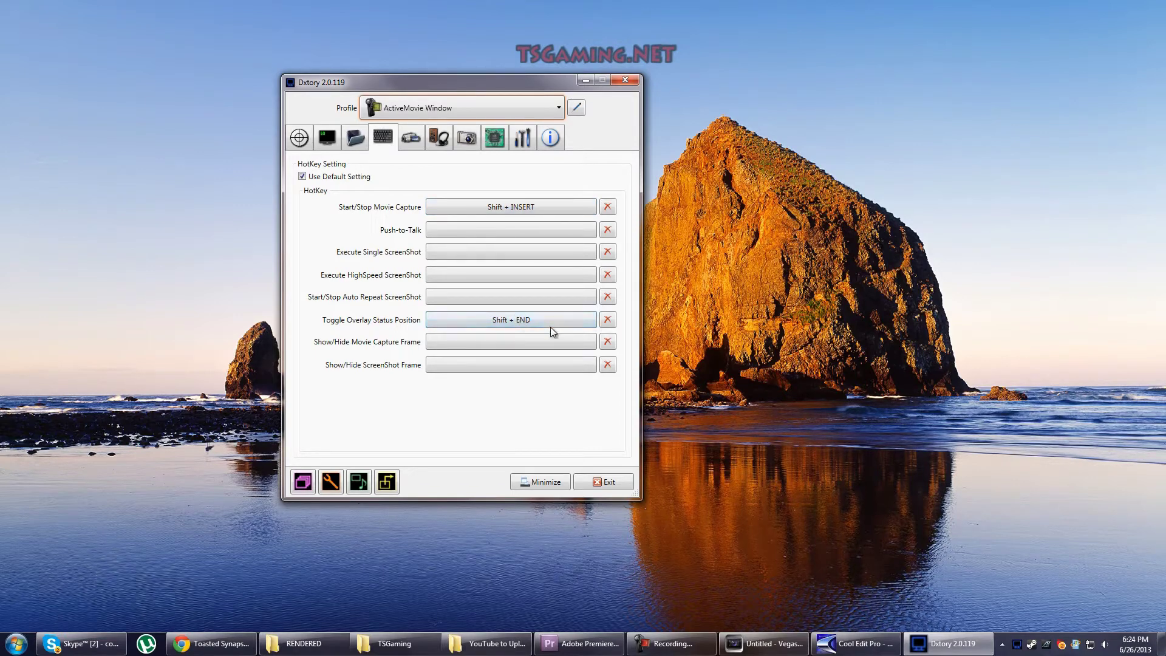
Step: Add an overlay status position at the top centre of the preview and check the Toggle Overlay Status Position hotkey
left_click(328, 141)
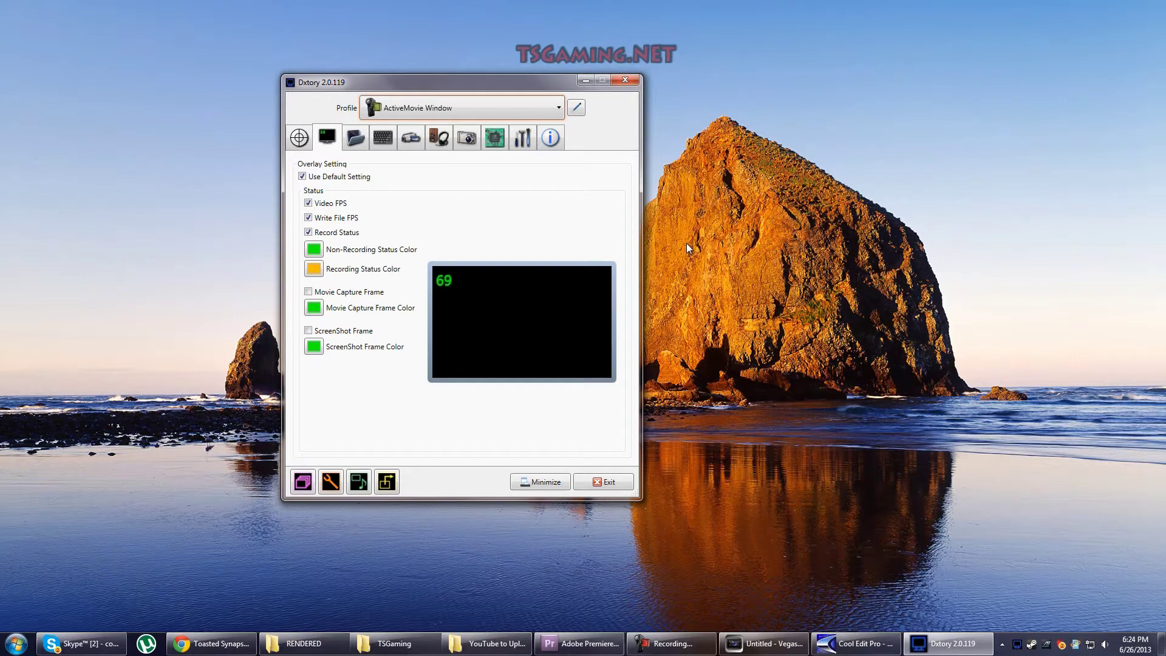
mouse_move(451, 280)
left_click(517, 284)
left_click(384, 139)
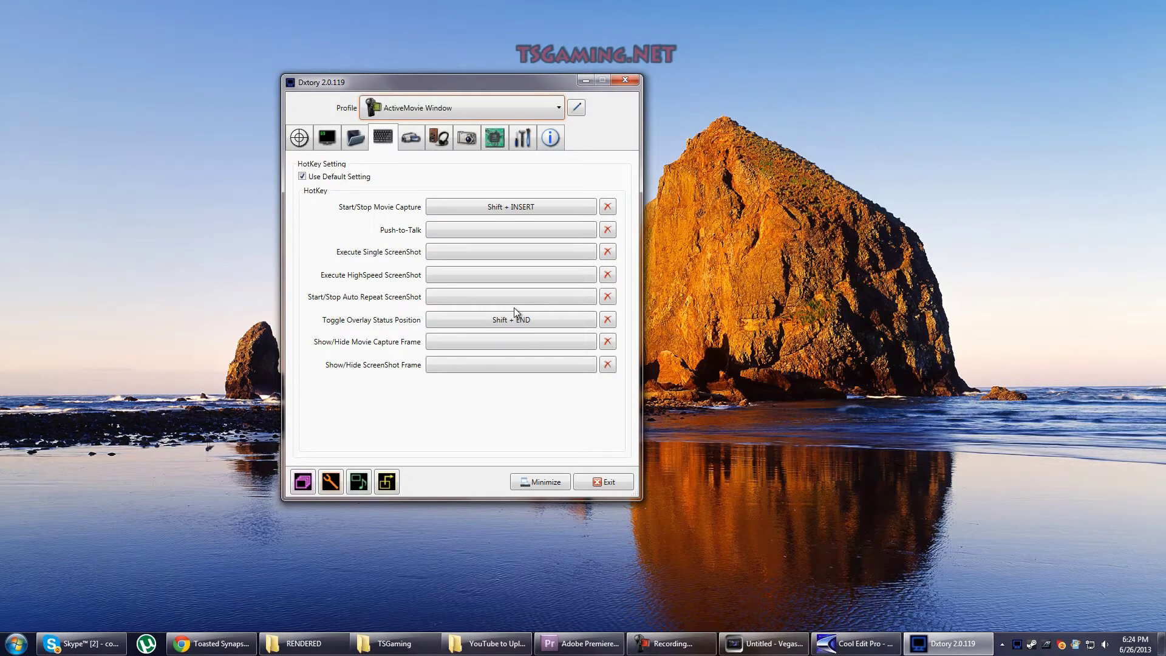
left_click(334, 144)
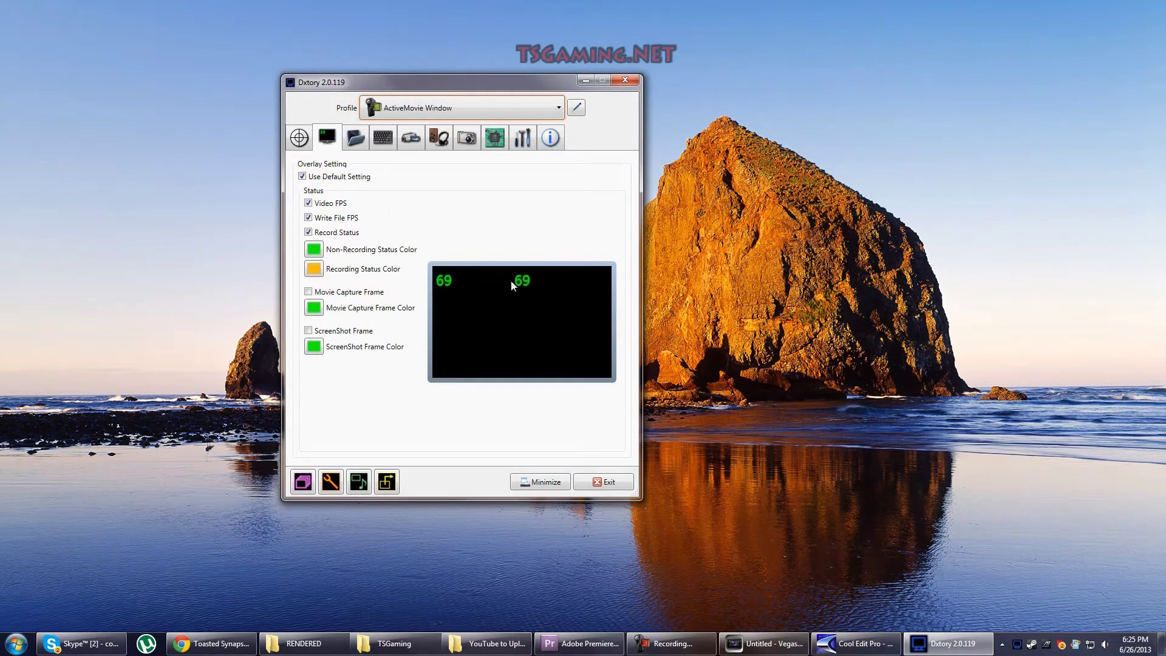
left_click(378, 135)
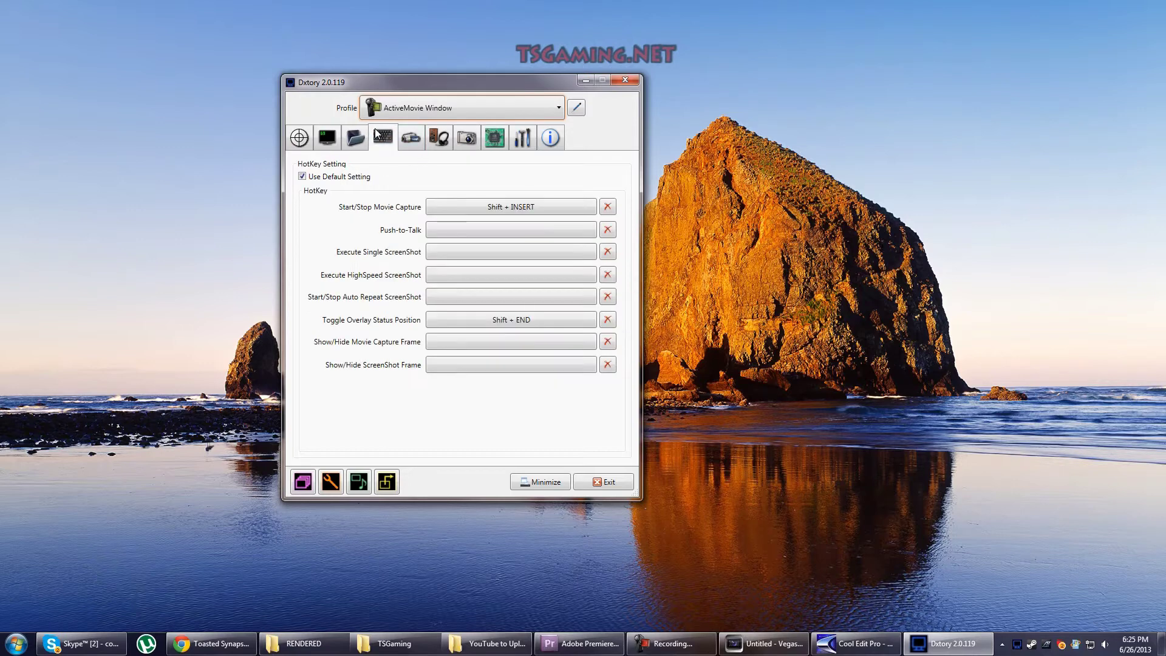
left_click(410, 137)
left_click(366, 138)
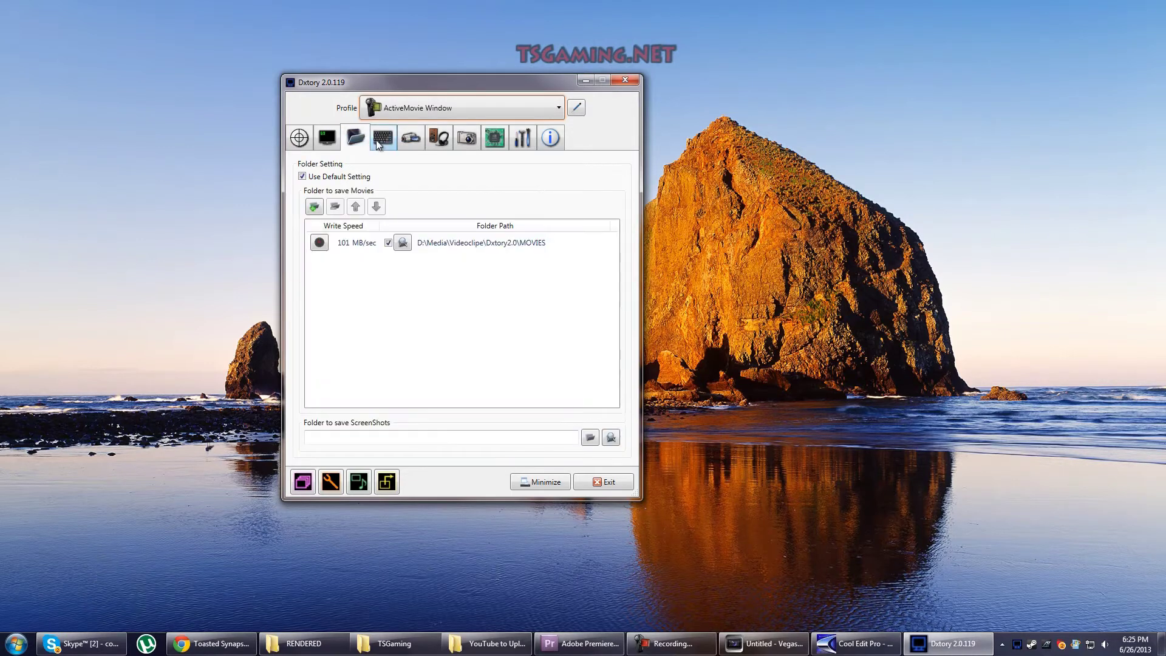
left_click(377, 140)
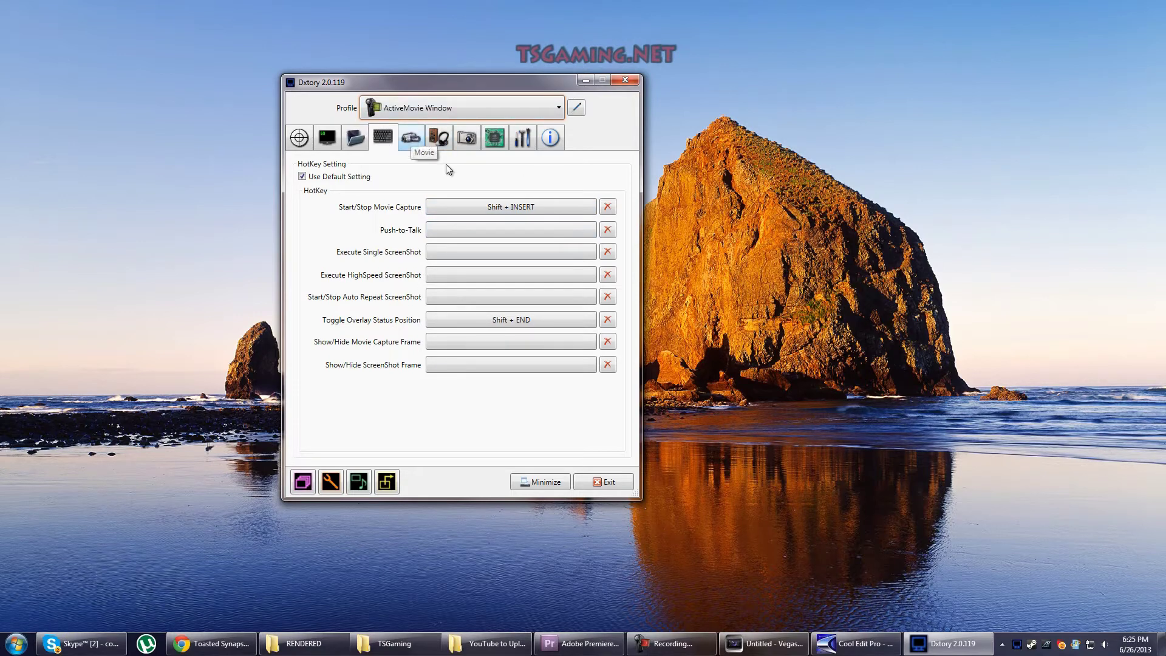
Step: Review the available video codecs in the movie settings and compare the sizes of the two AVI recordings in the MOVIES folder
left_click(411, 139)
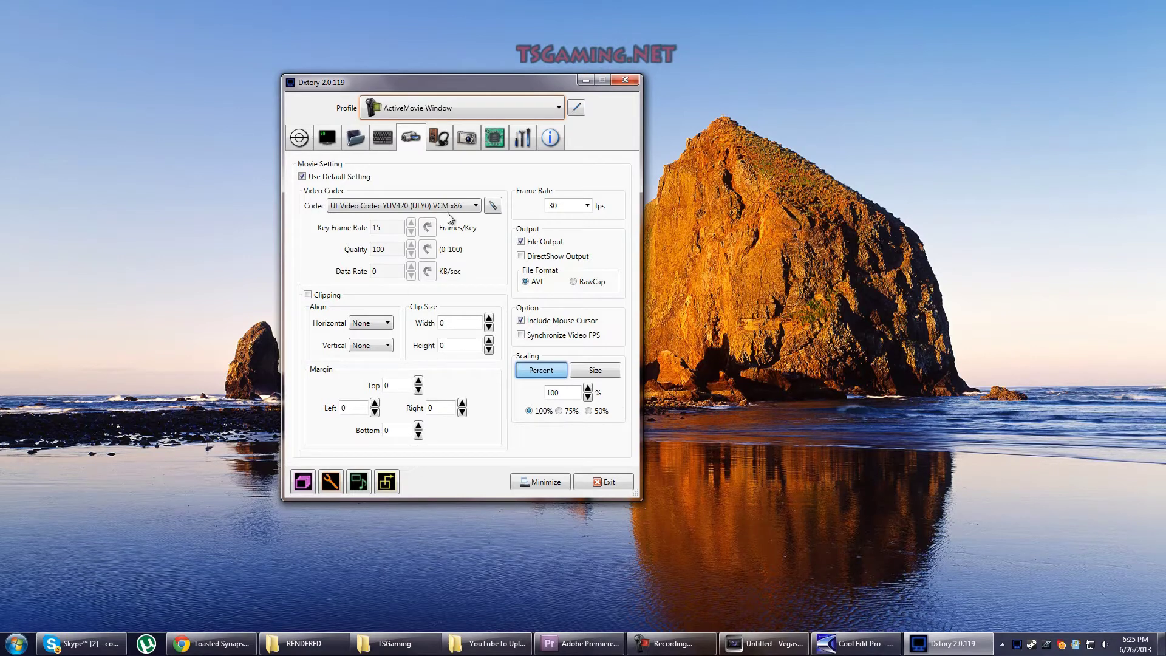
left_click(468, 209)
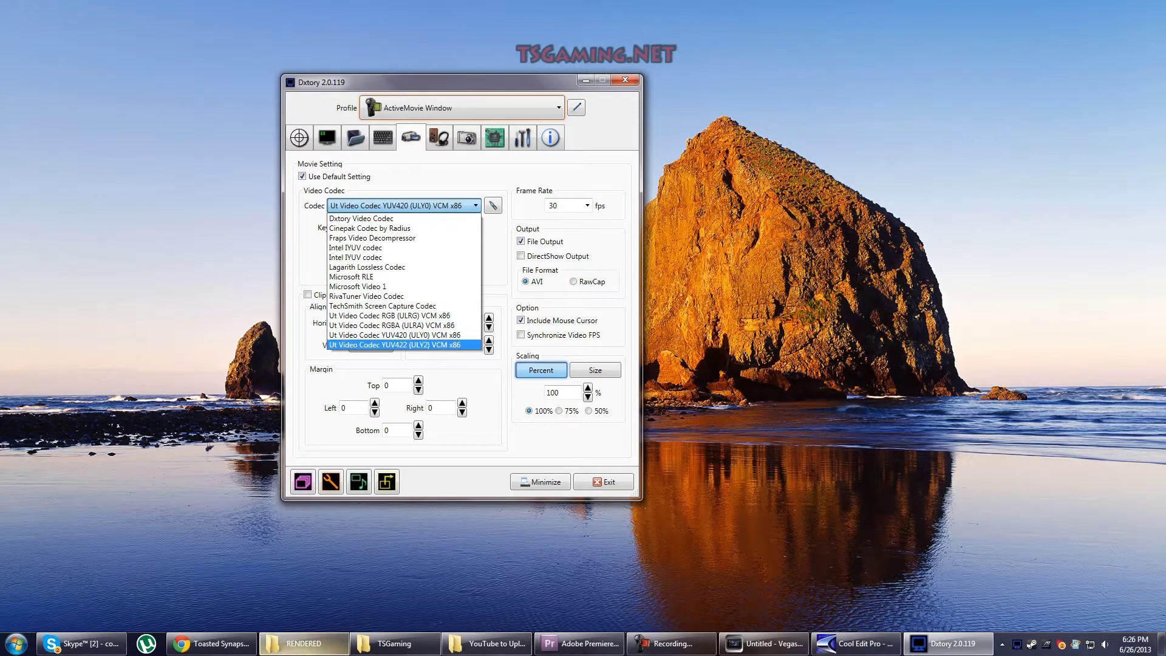
left_click(316, 648)
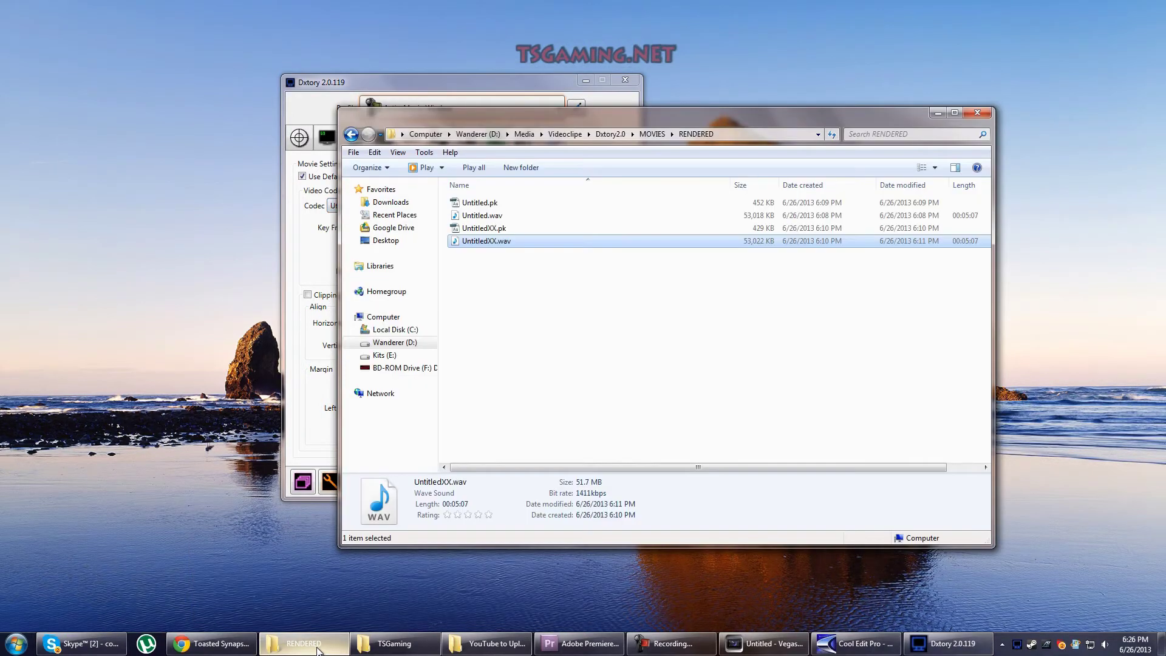
left_click(351, 135)
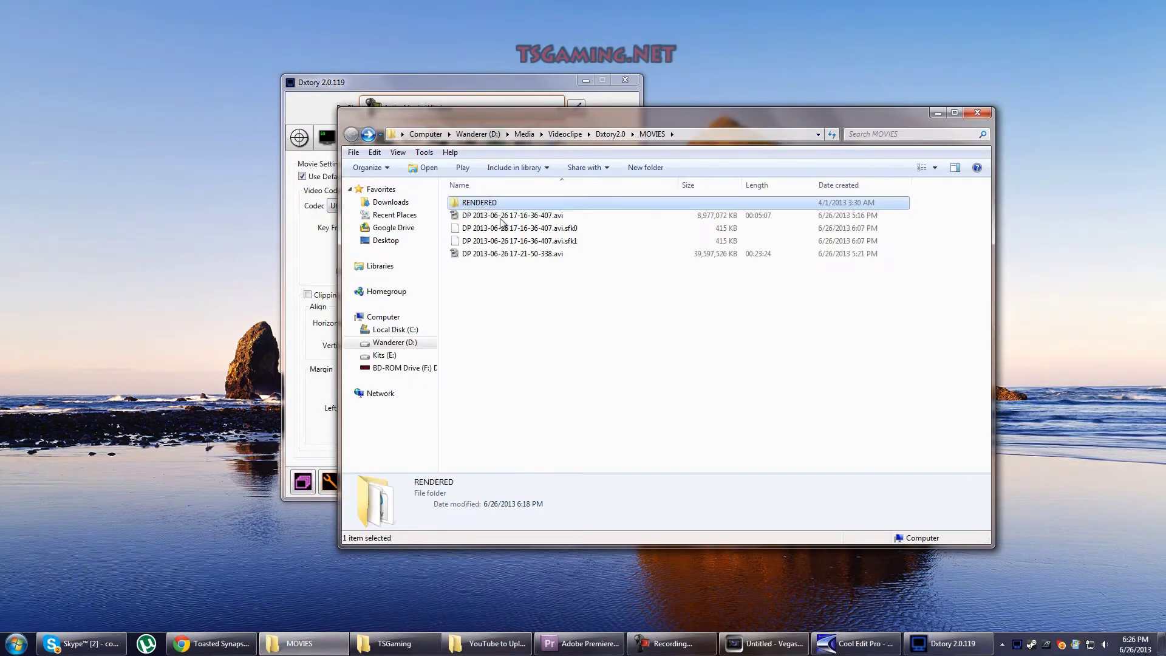
left_click(520, 216)
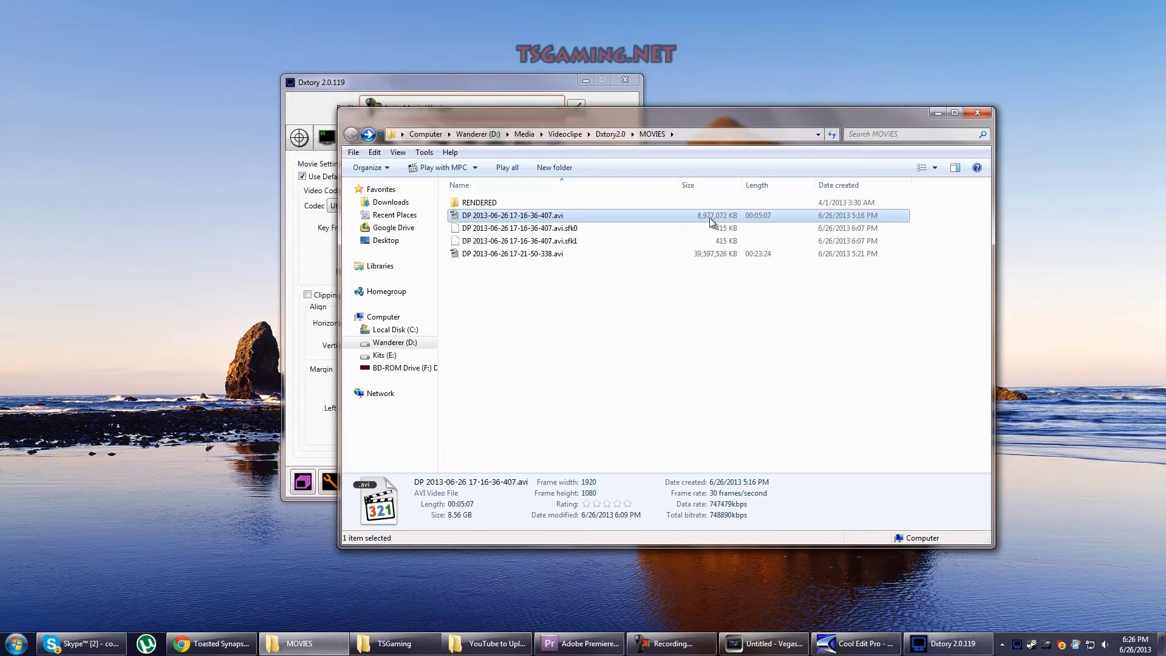
left_click(726, 257)
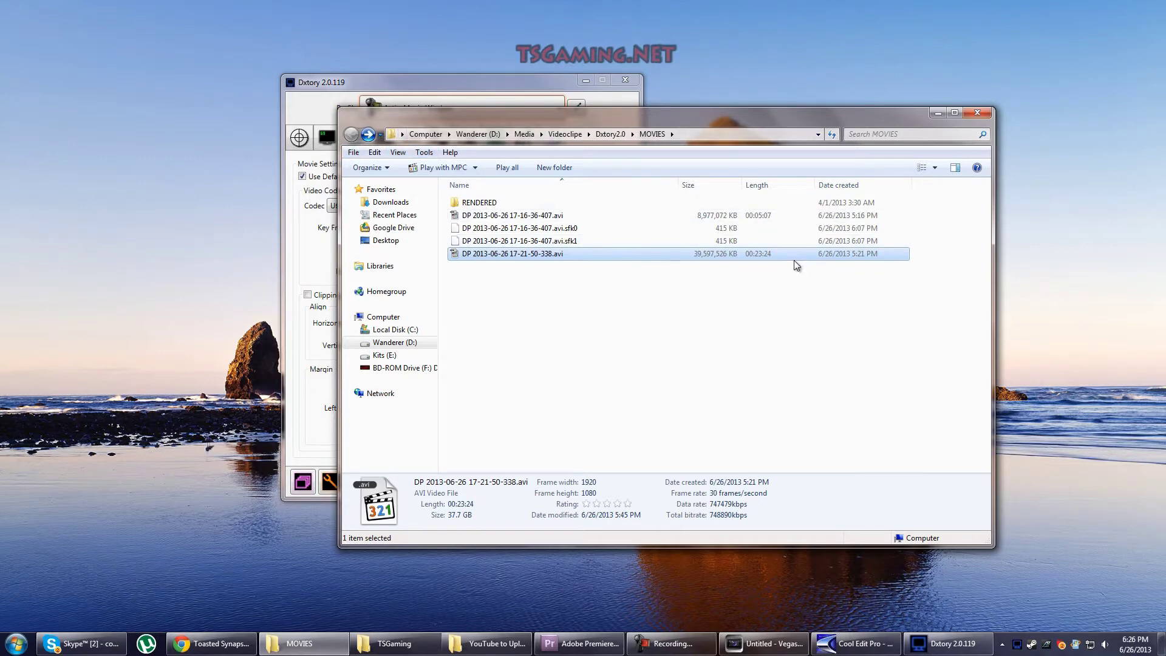
left_click(938, 113)
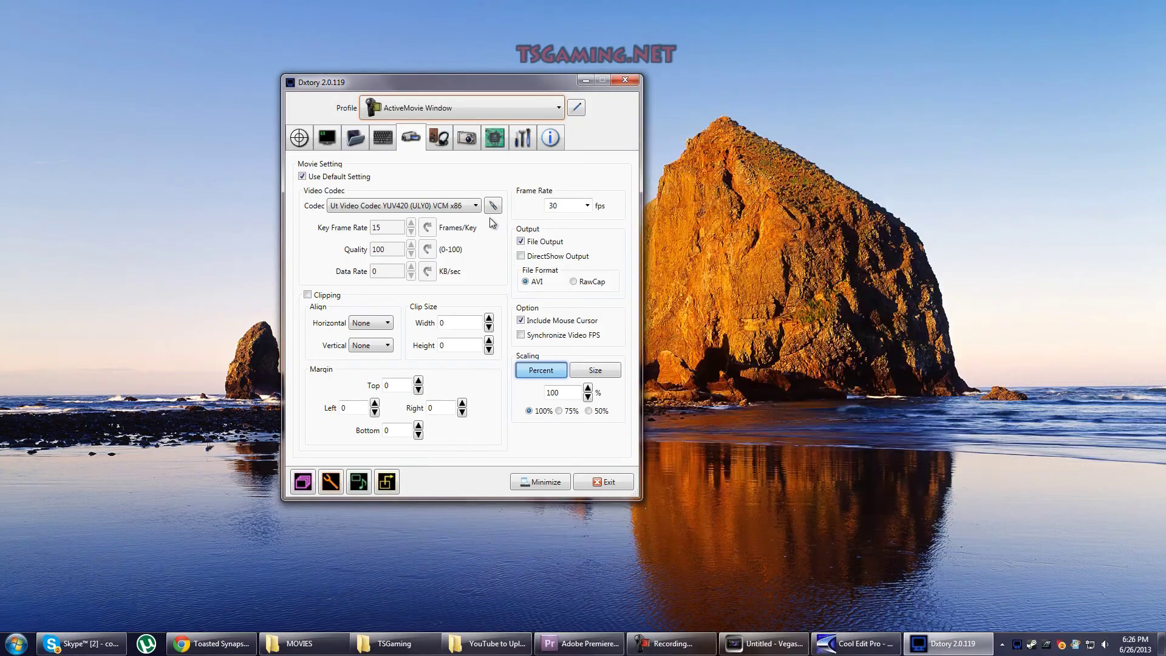
Step: Select the Lagarith Lossless Codec for video and view the modes offered in its configuration
left_click(476, 206)
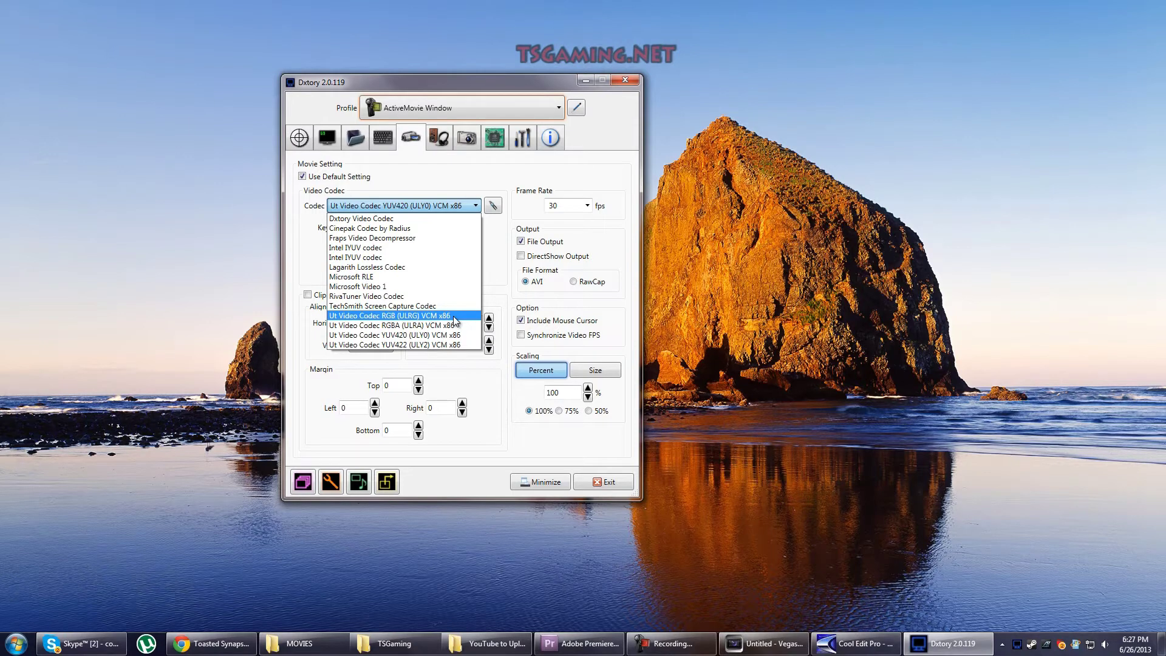
left_click(435, 268)
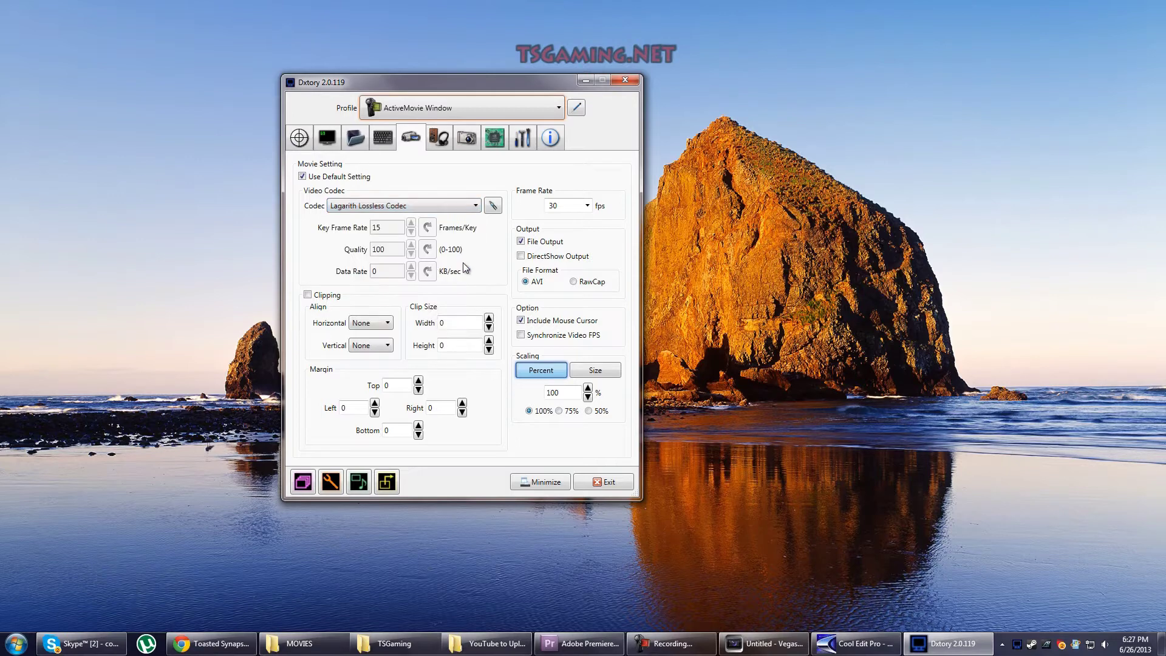
left_click(495, 207)
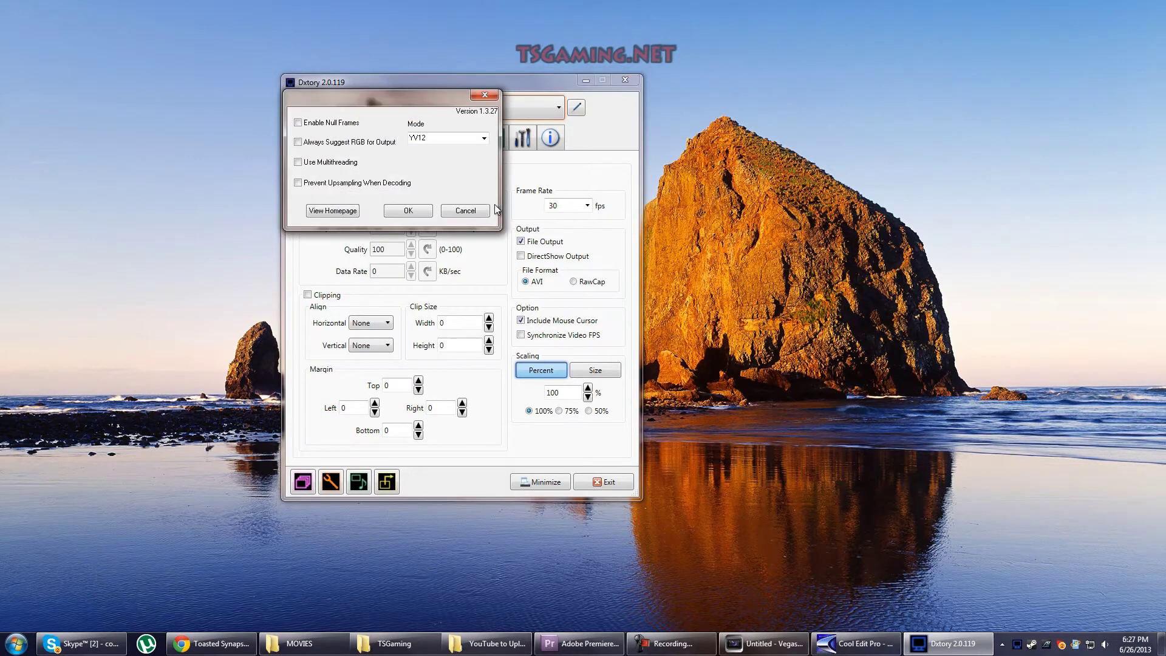
left_click(484, 139)
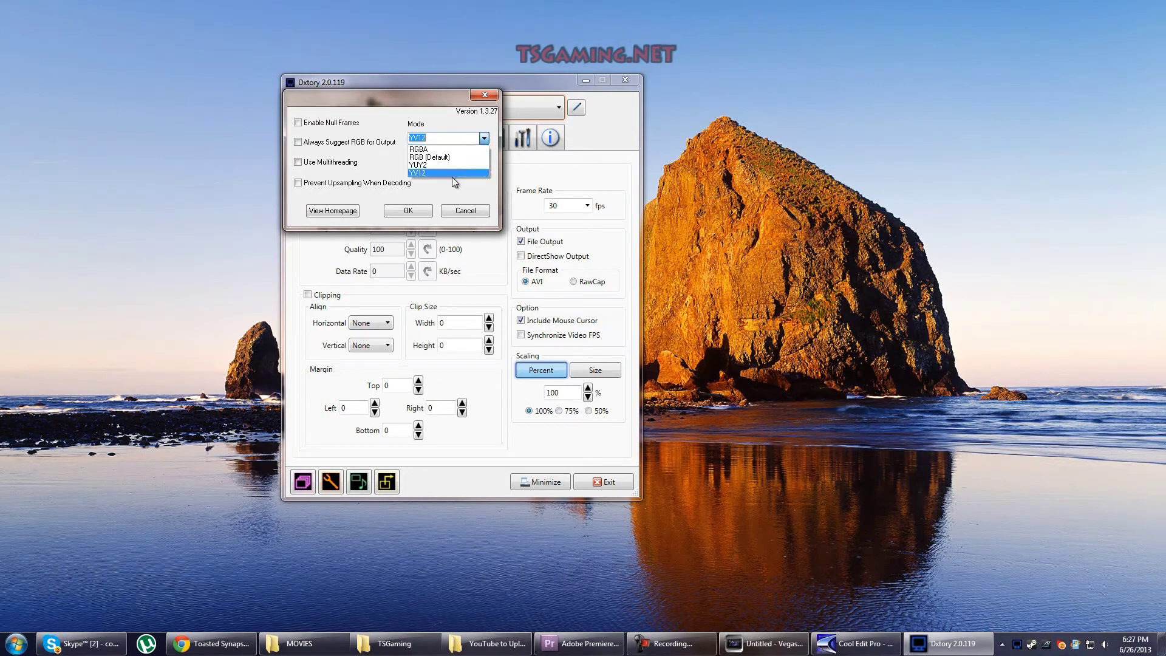
left_click(485, 138)
left_click(466, 210)
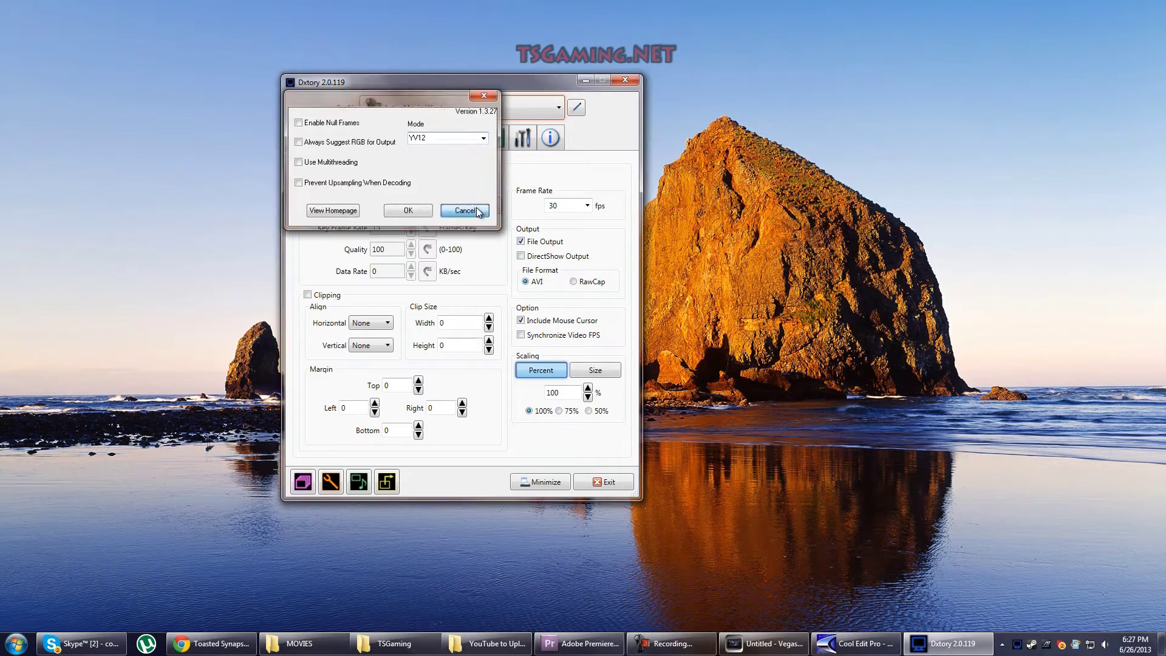
Step: Set the video codec to Ut Video Codec YUV420 (ULY0) VCM x86 and look at its configuration without changing it
left_click(476, 206)
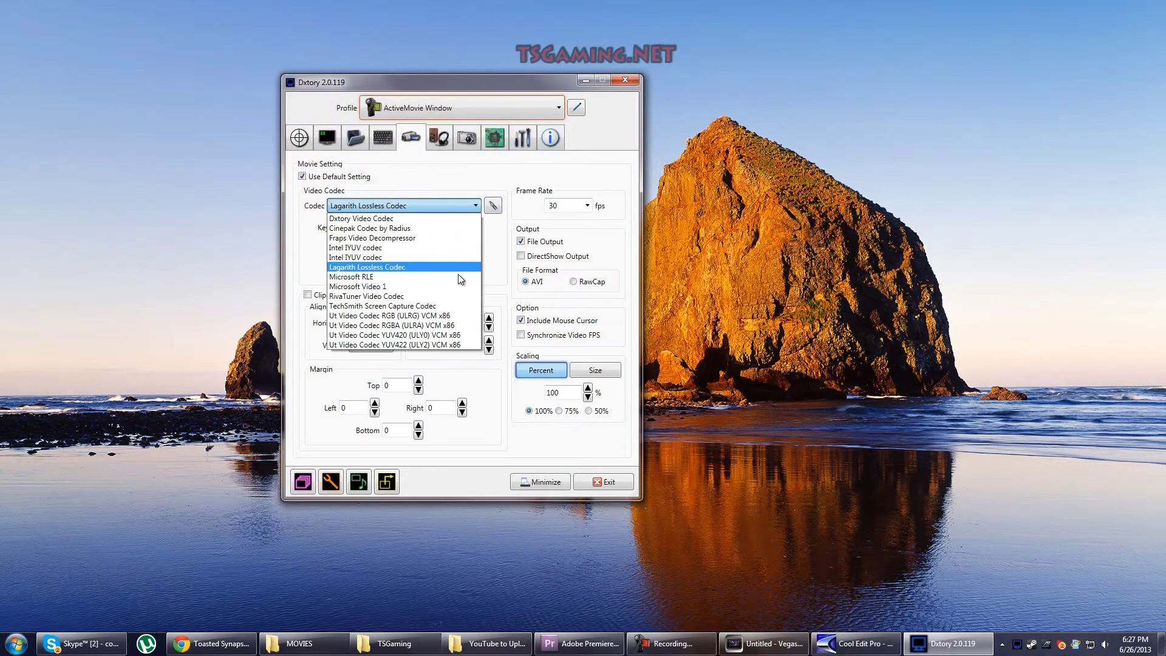
left_click(436, 335)
left_click(493, 206)
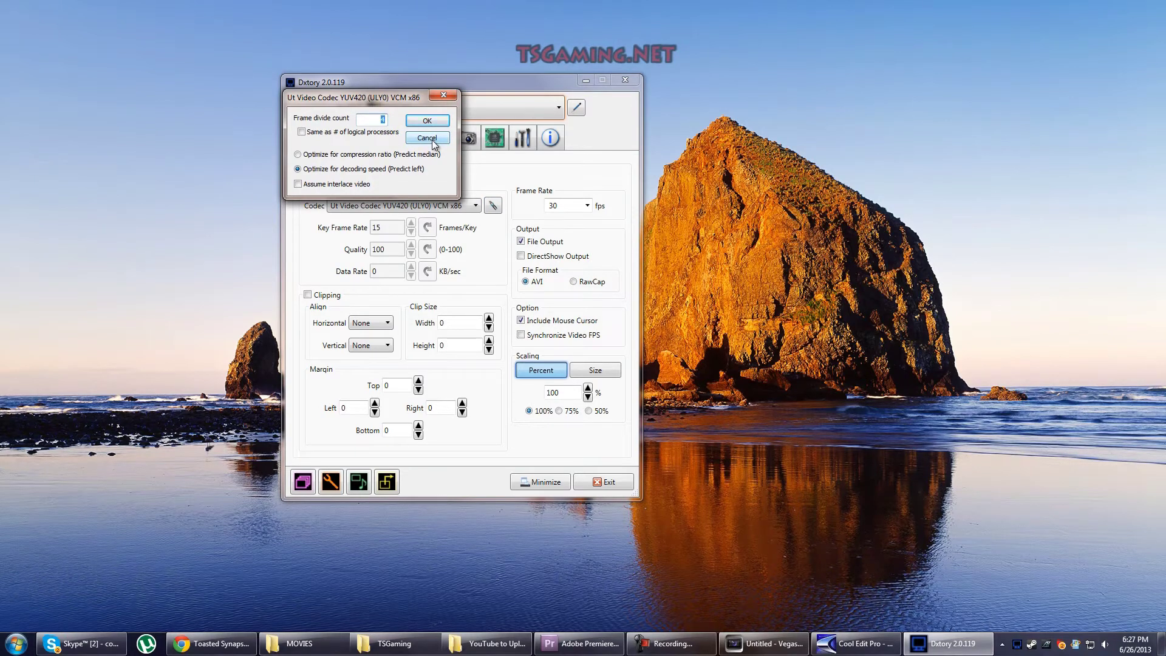
left_click(432, 139)
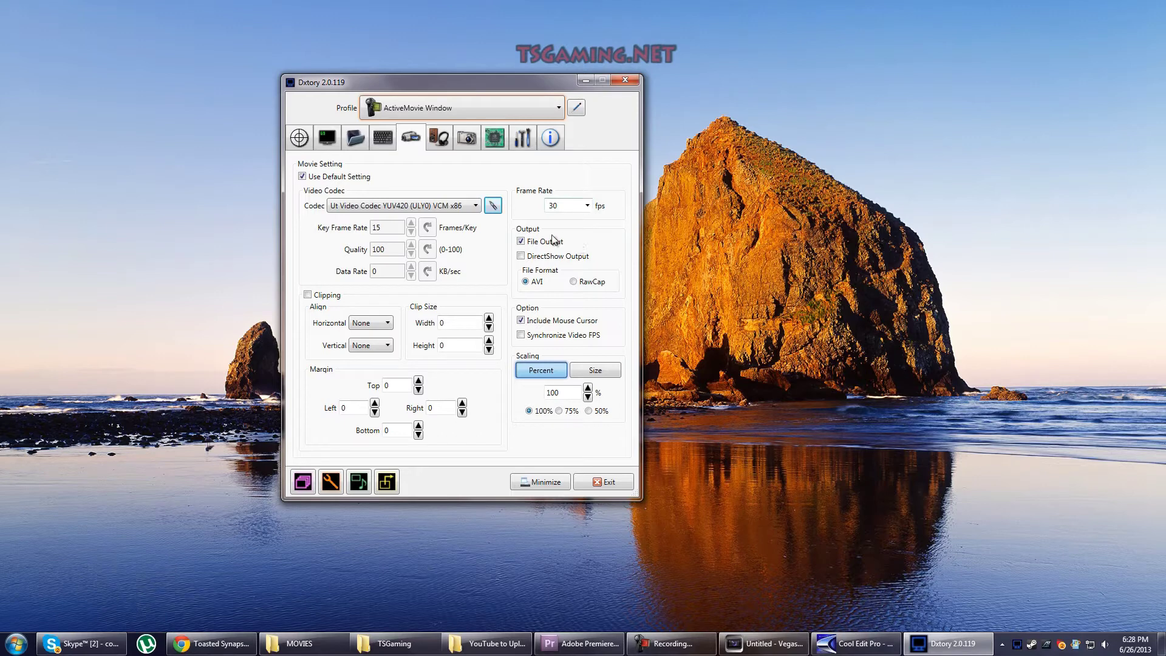
Step: Toggle DirectShow Output on and off, check the folder for saving movies, and return to the movie settings
left_click(521, 256)
left_click(522, 257)
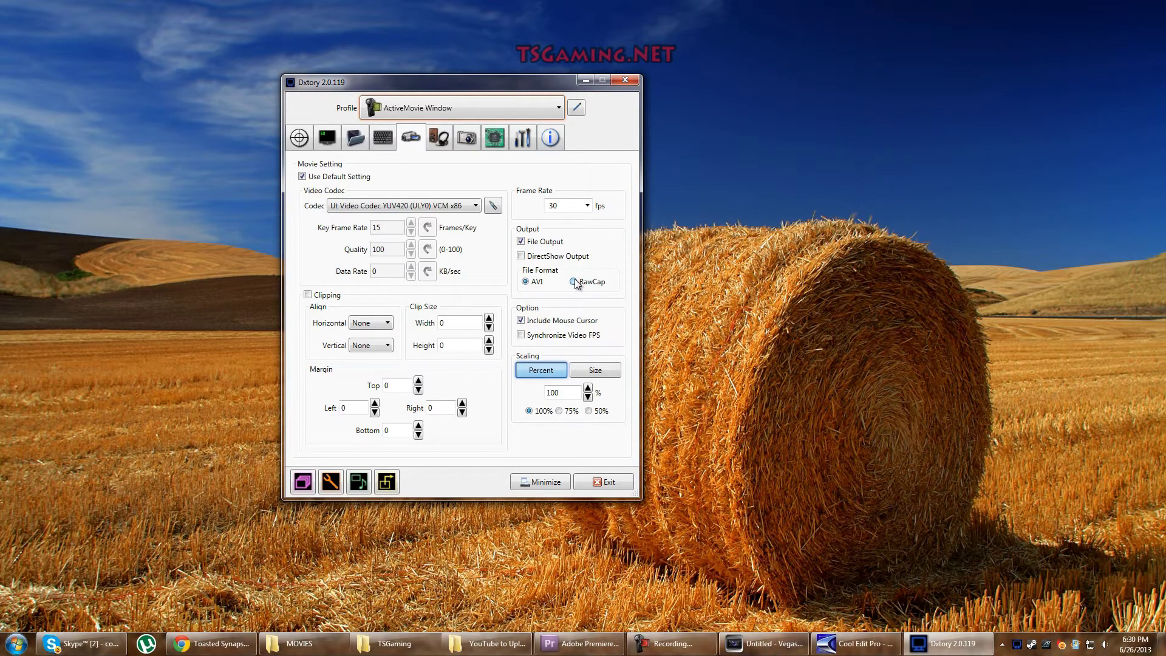
left_click(302, 483)
left_click(354, 140)
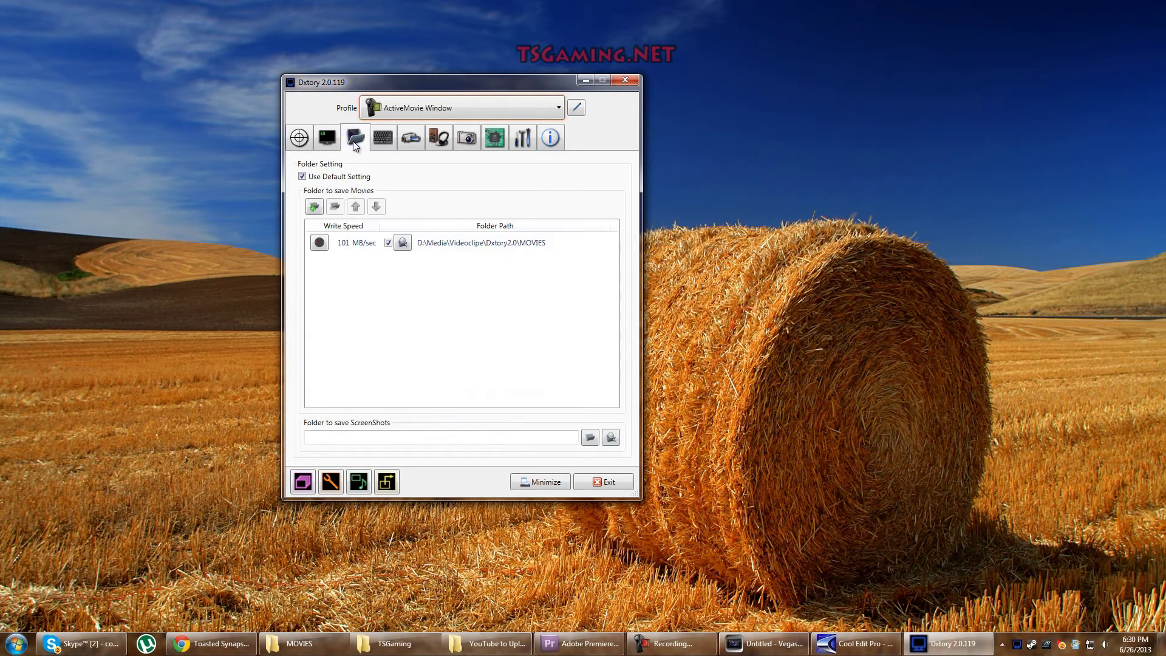
left_click(407, 142)
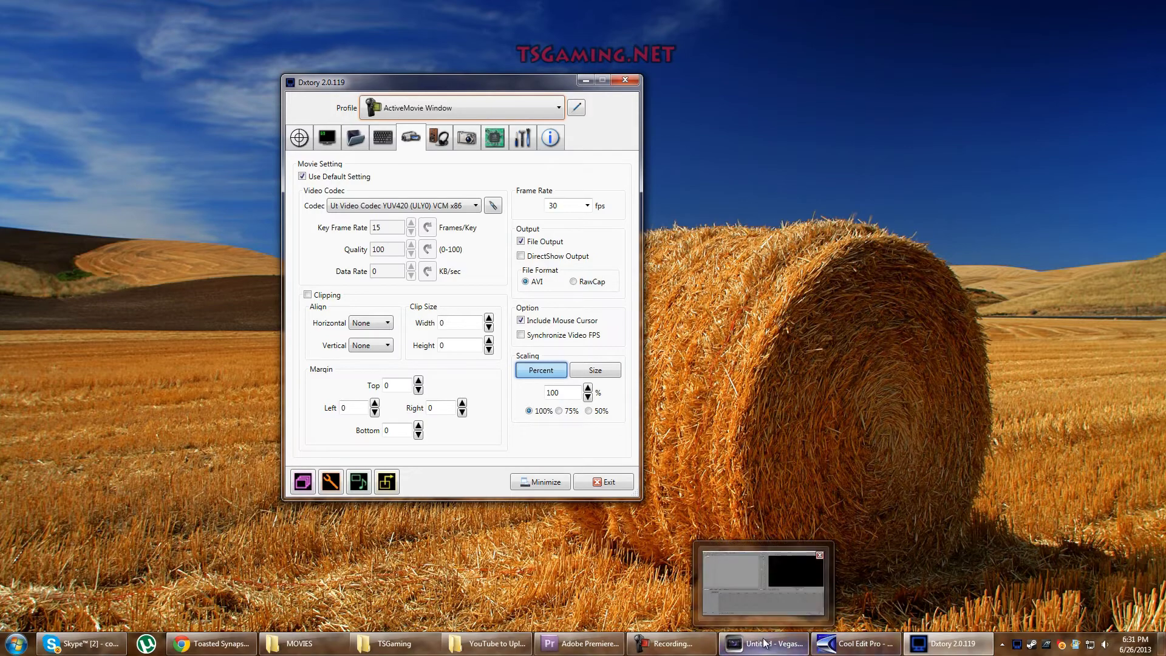
mouse_move(817, 624)
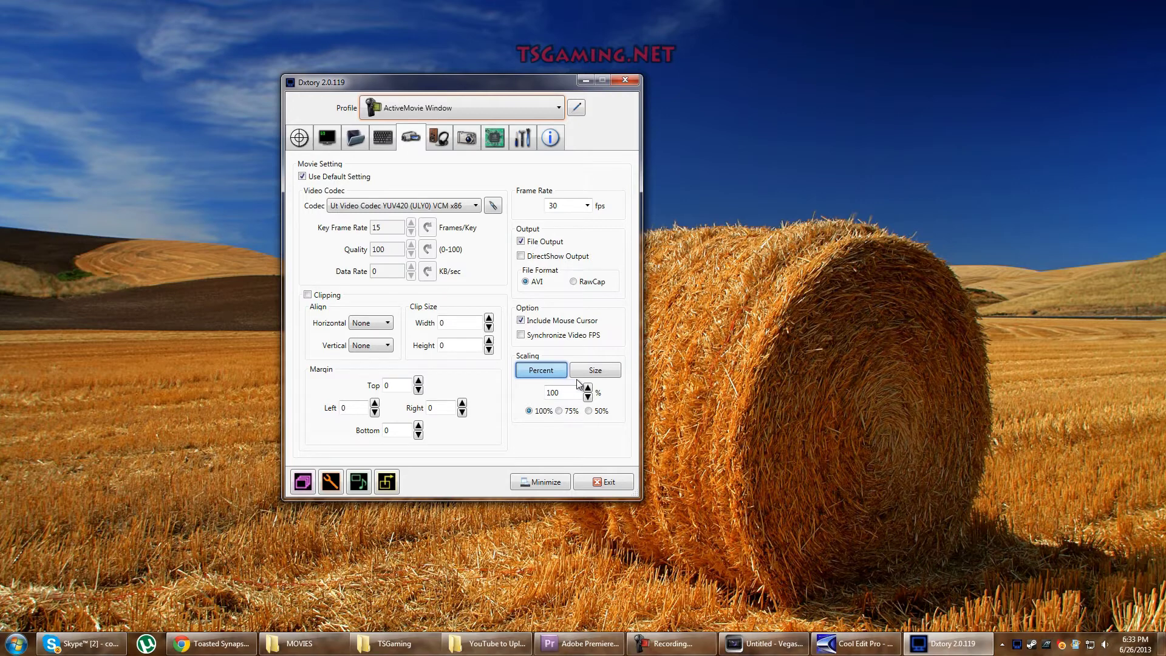
Step: Compare the Size and Percent scaling modes, finish on Percent, and slightly enlarge the Dxtory window
left_click(598, 370)
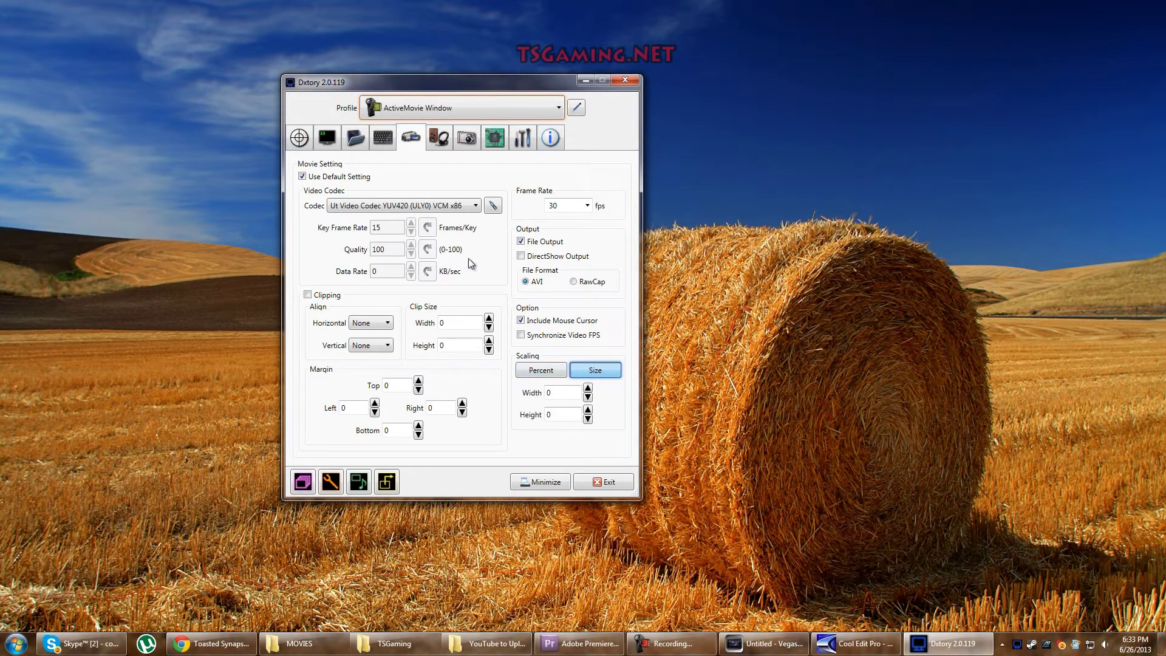
left_click(541, 370)
left_click(598, 372)
left_click(533, 371)
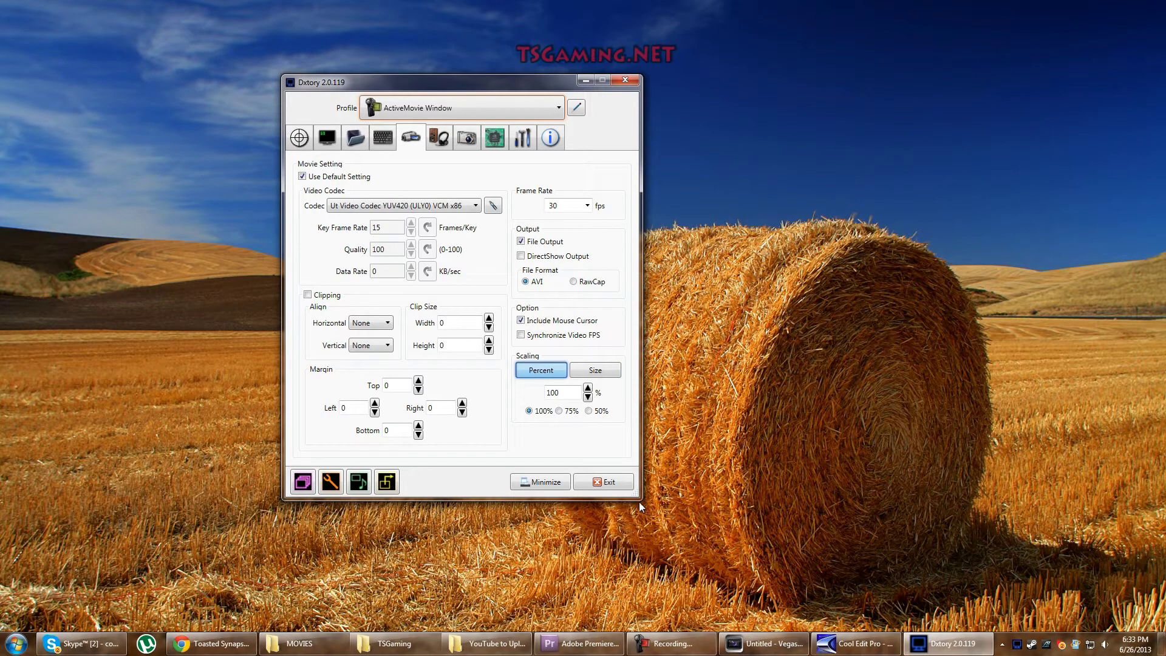
left_click_drag(639, 502, 646, 505)
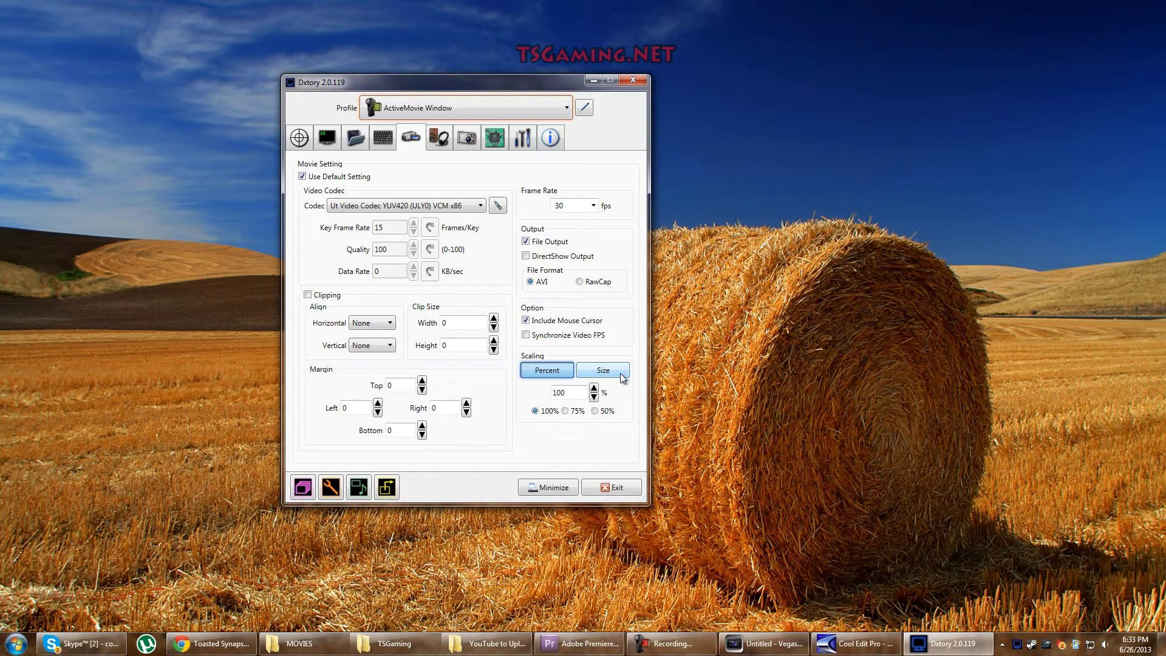
Step: Compare the device, codec and format settings of audio streams 1 and 2 in the audio settings
left_click(443, 134)
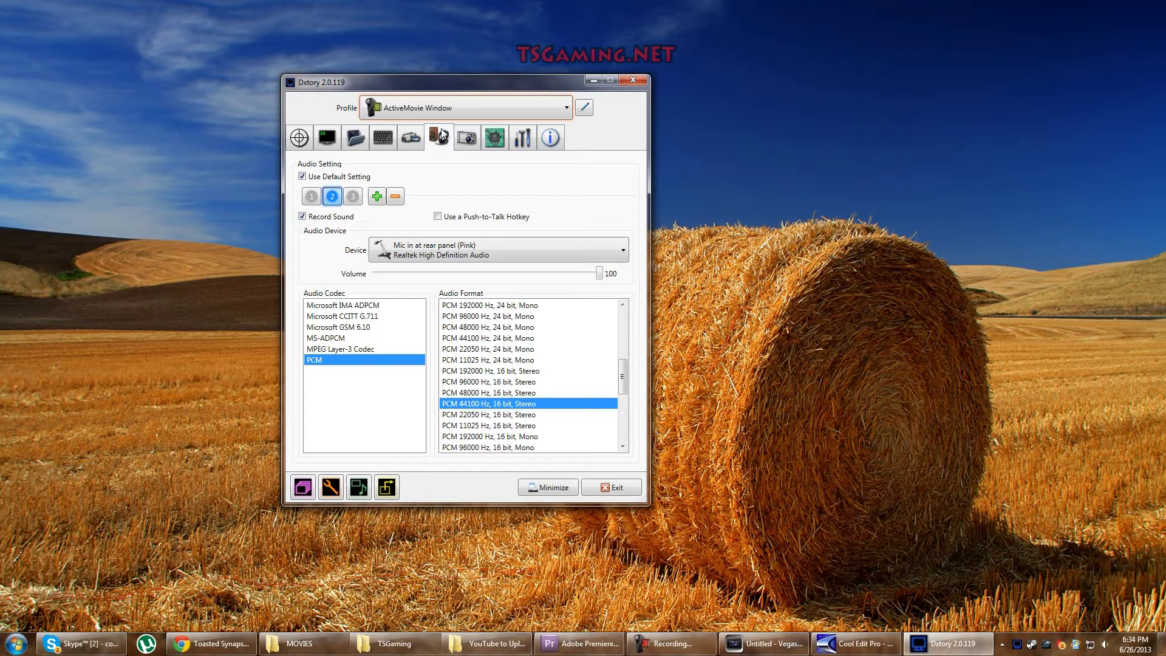
left_click(312, 197)
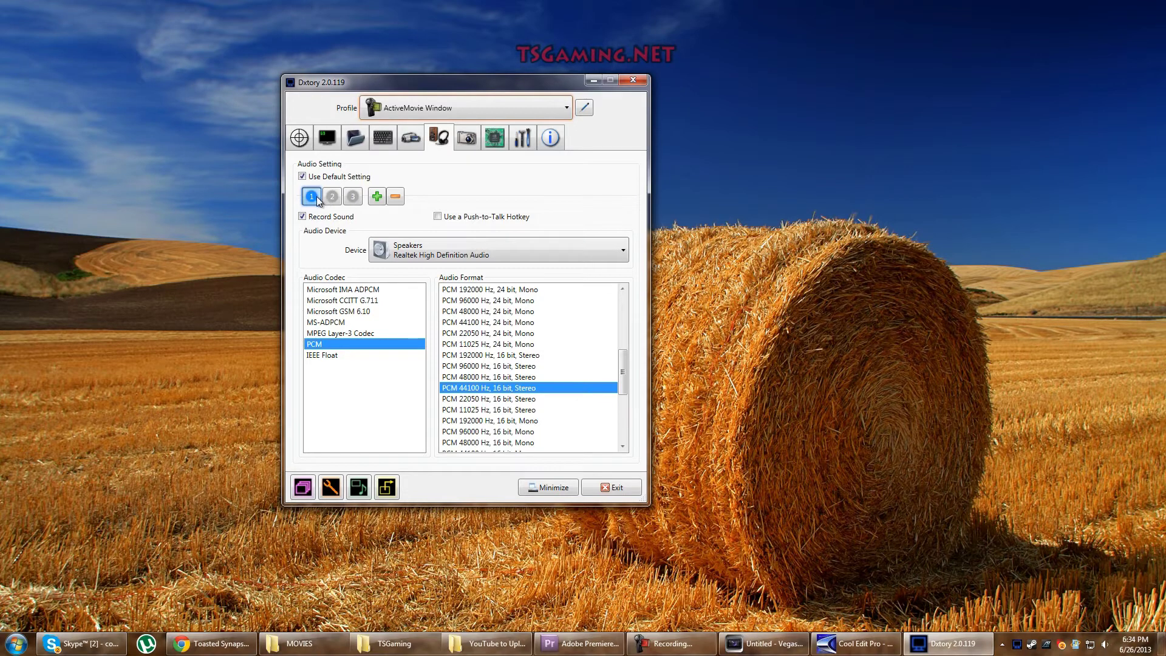
left_click(332, 198)
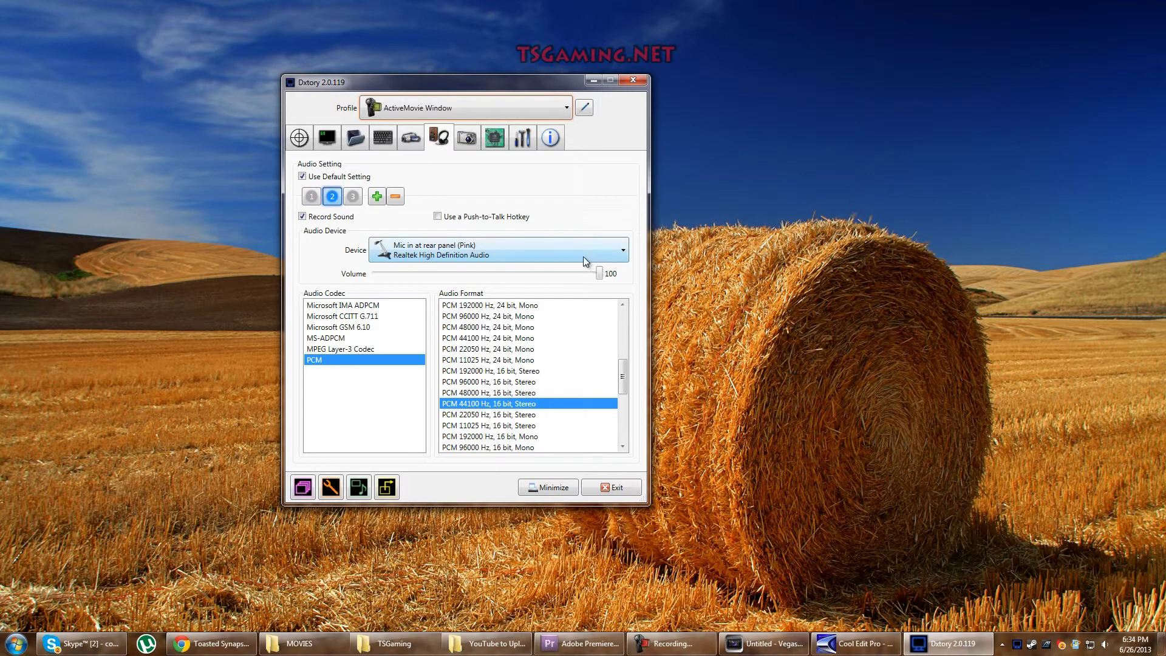
left_click(311, 197)
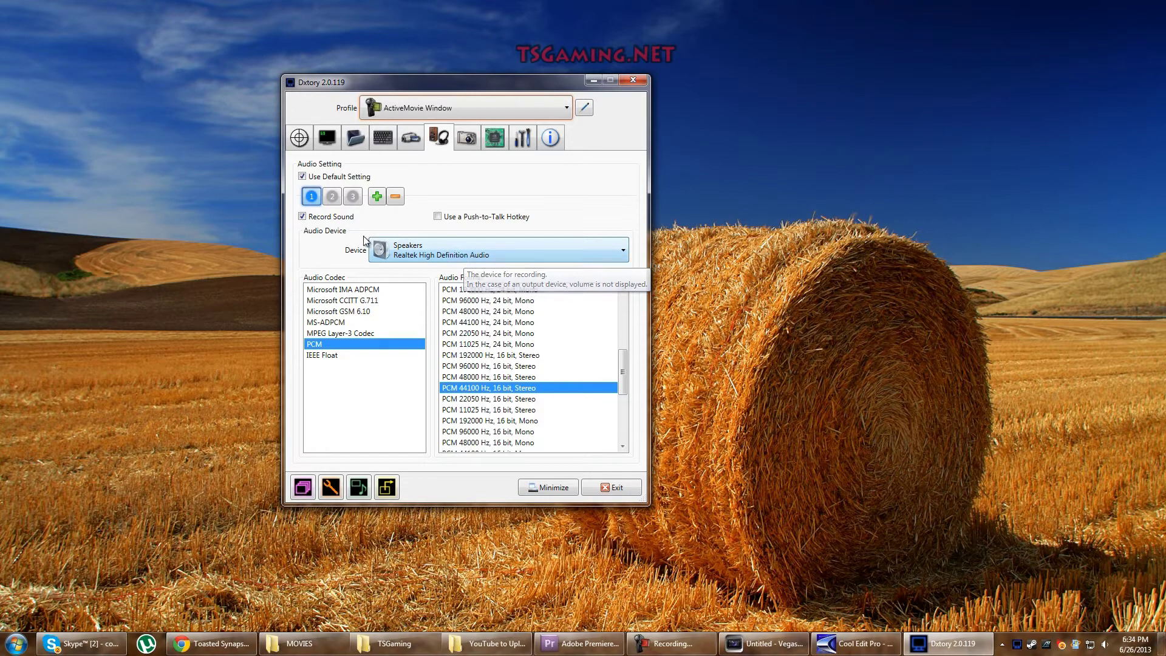
left_click(330, 202)
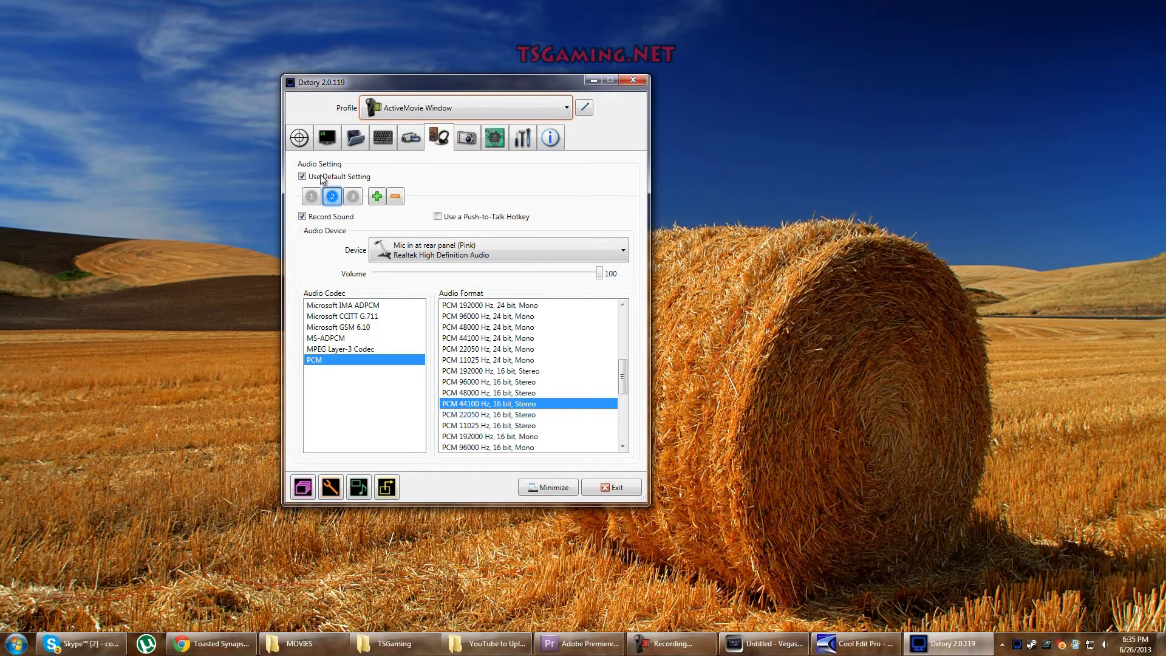
left_click(312, 197)
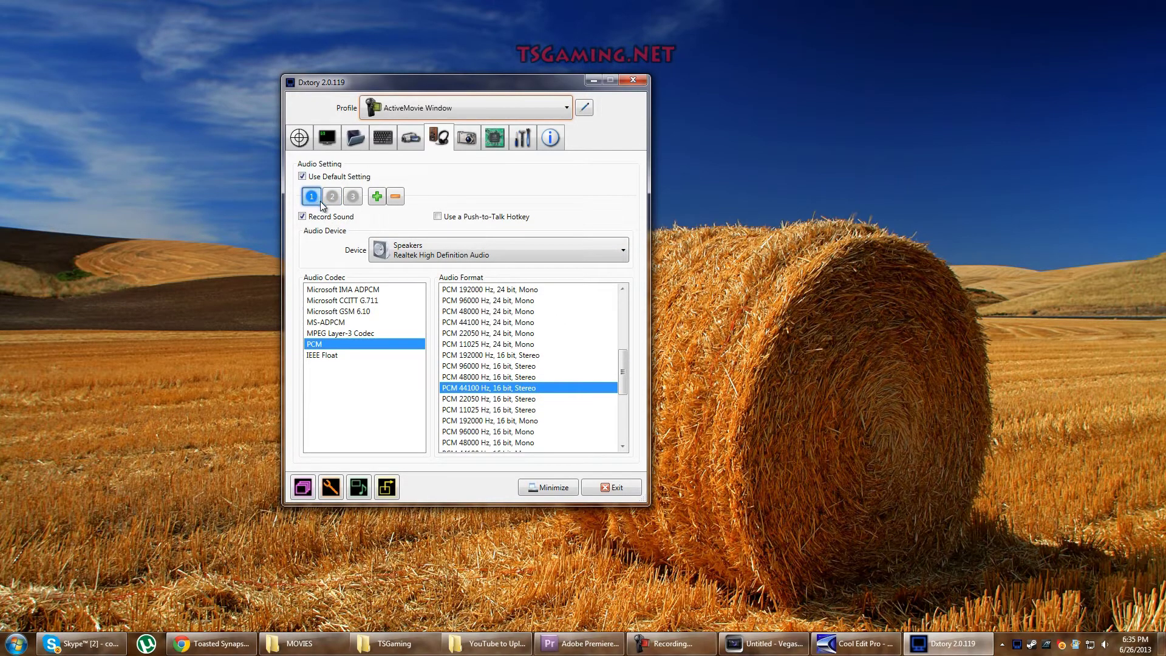
left_click(330, 200)
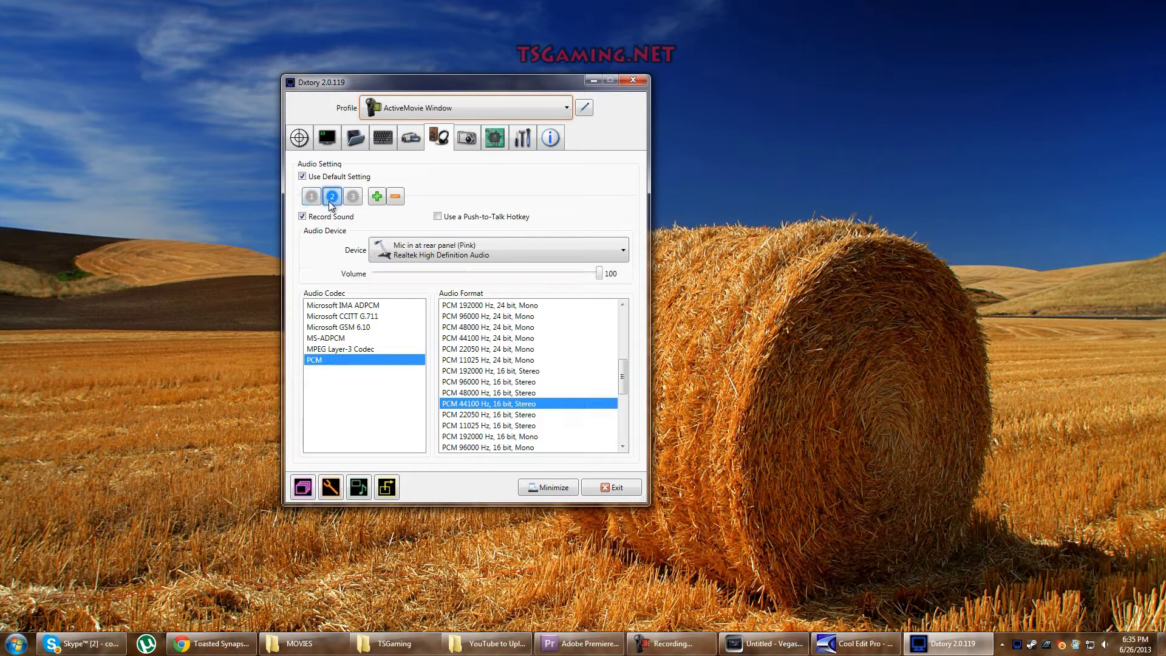
Step: Examine the recording devices available for audio stream 3 and return to audio stream 2
left_click(352, 197)
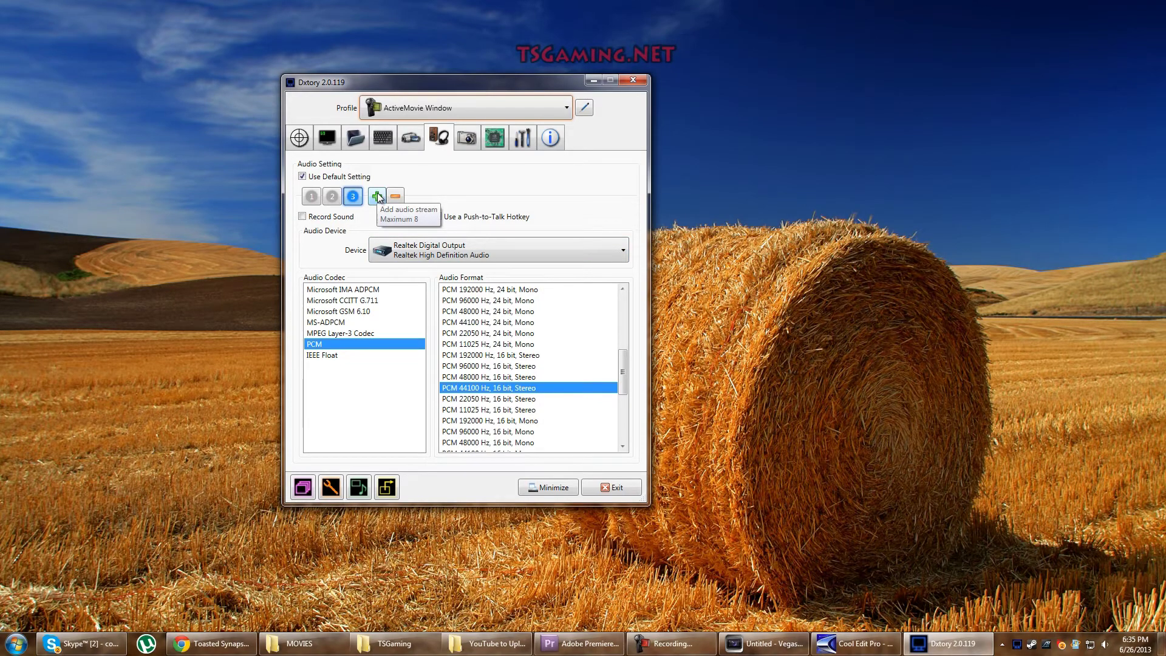
left_click(486, 258)
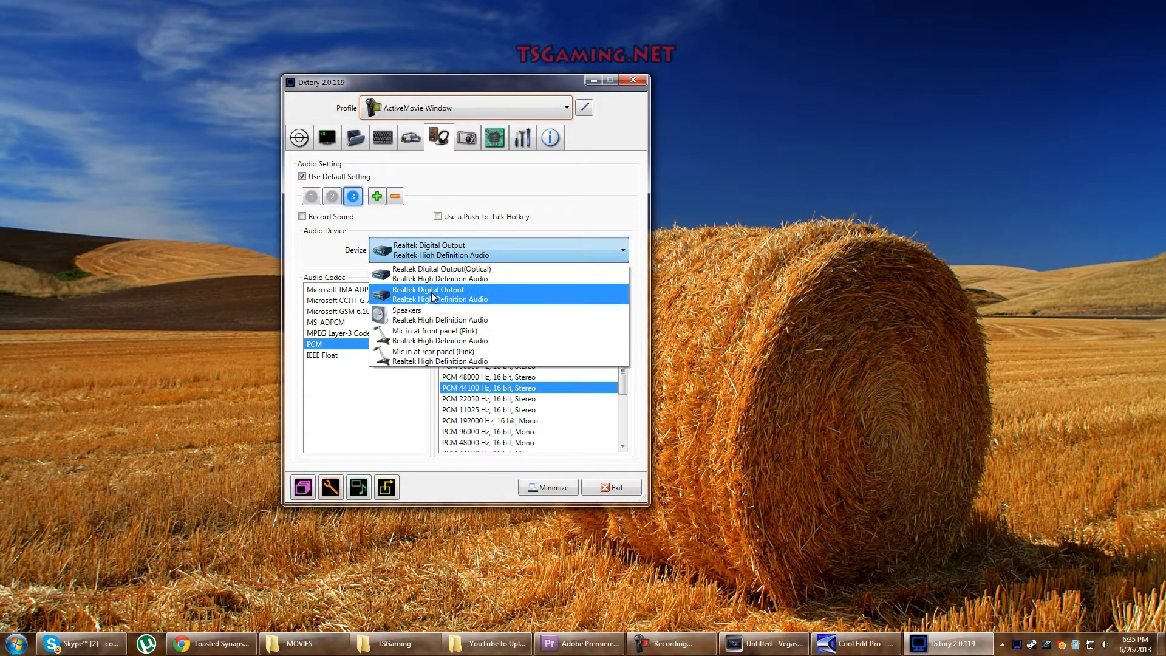
left_click(449, 257)
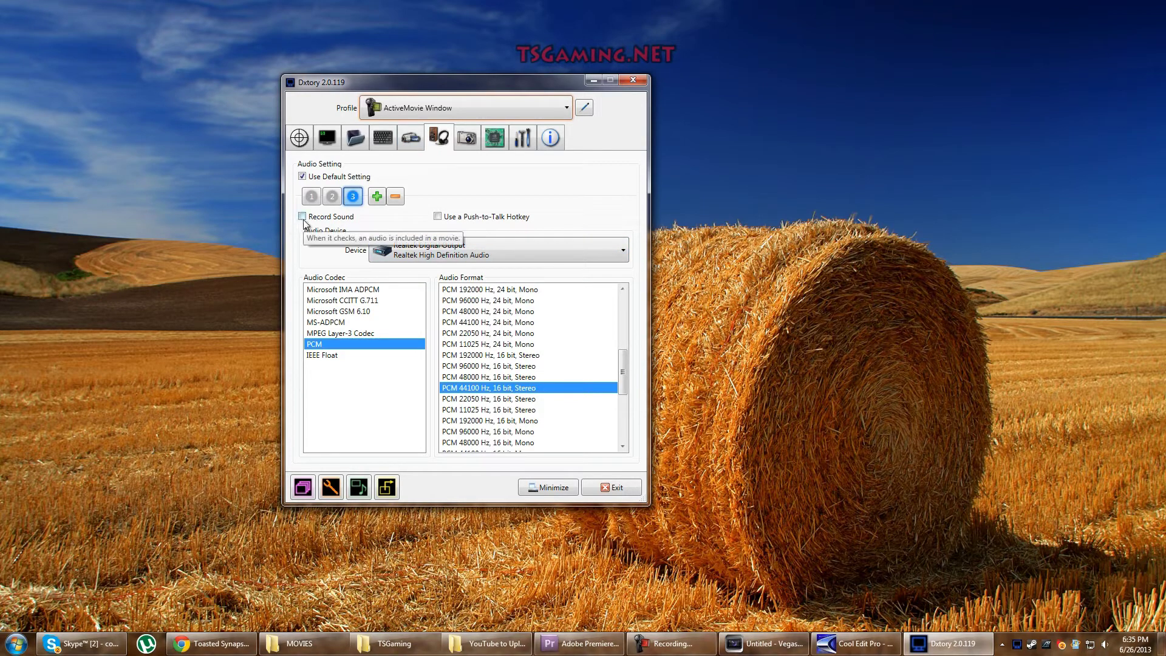
left_click(332, 197)
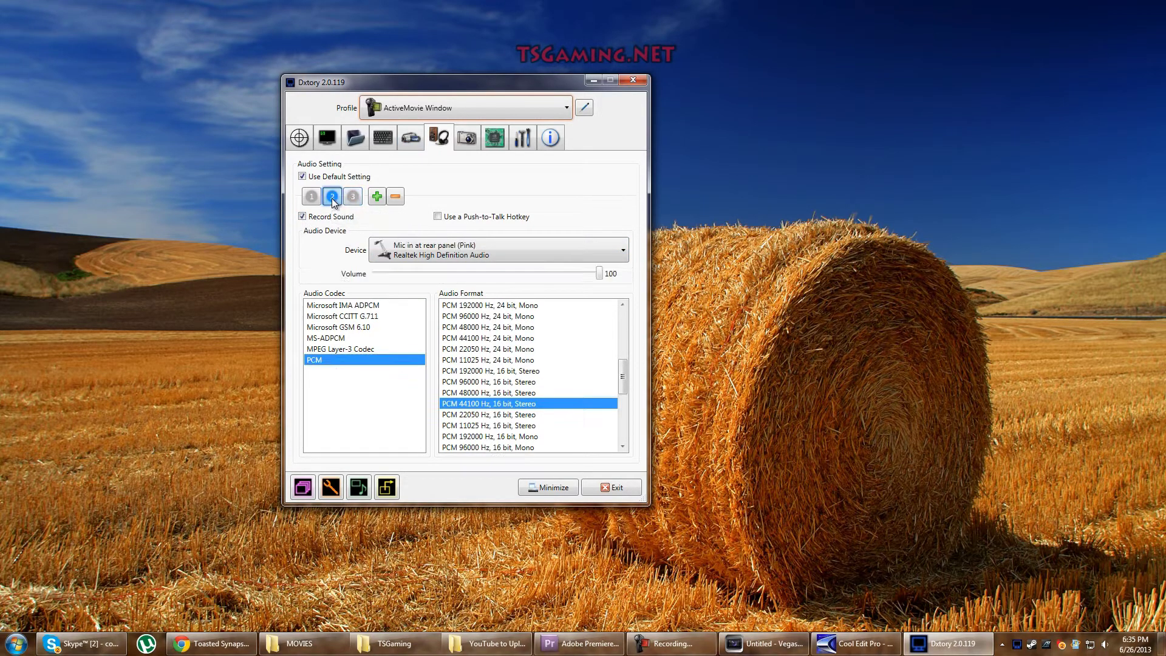
Step: View the list of game profiles and compare audio streams 1 and 2 again, ending on stream 1
left_click(566, 109)
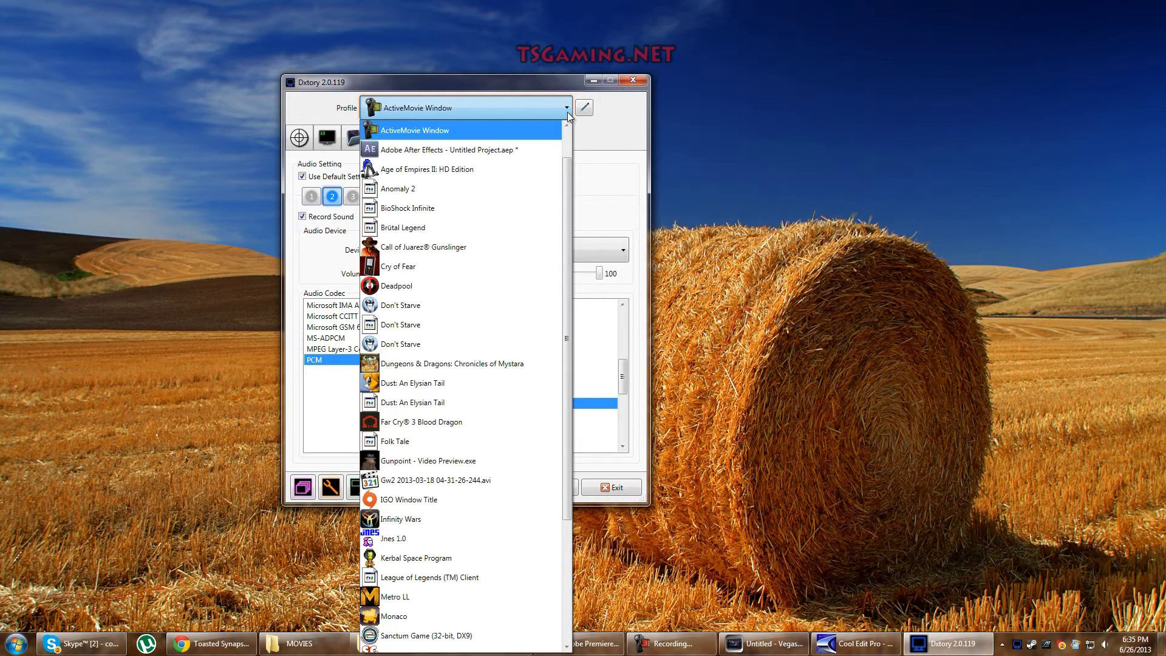
left_click(567, 112)
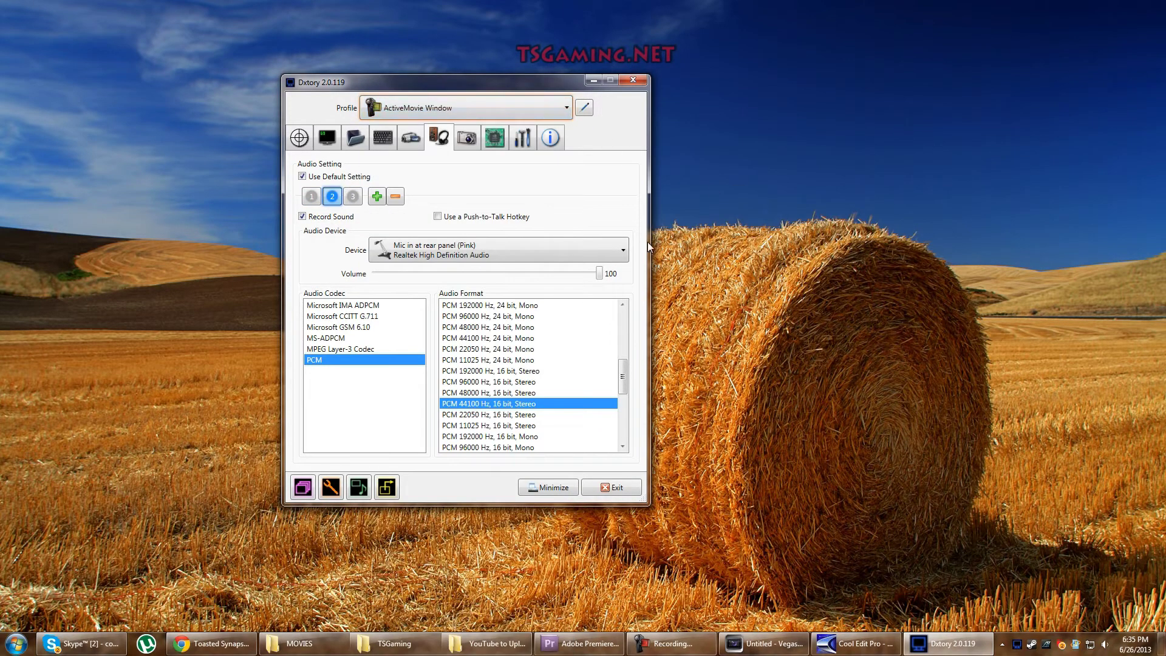
left_click(311, 196)
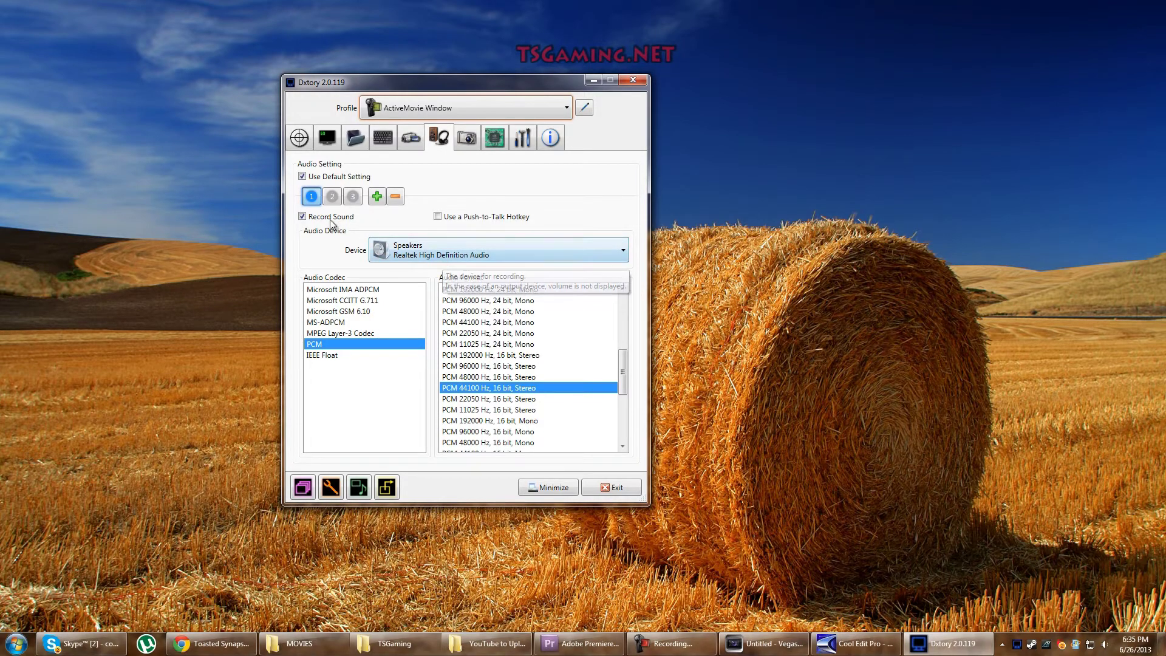
left_click(331, 197)
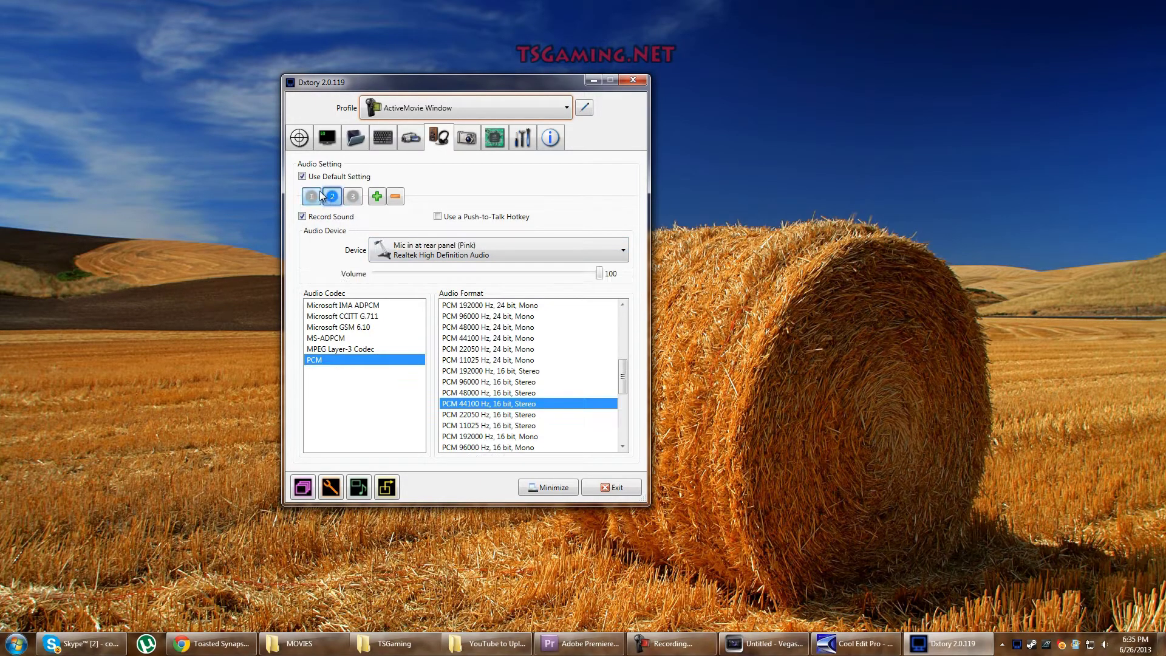
left_click(313, 196)
left_click(328, 197)
left_click(311, 195)
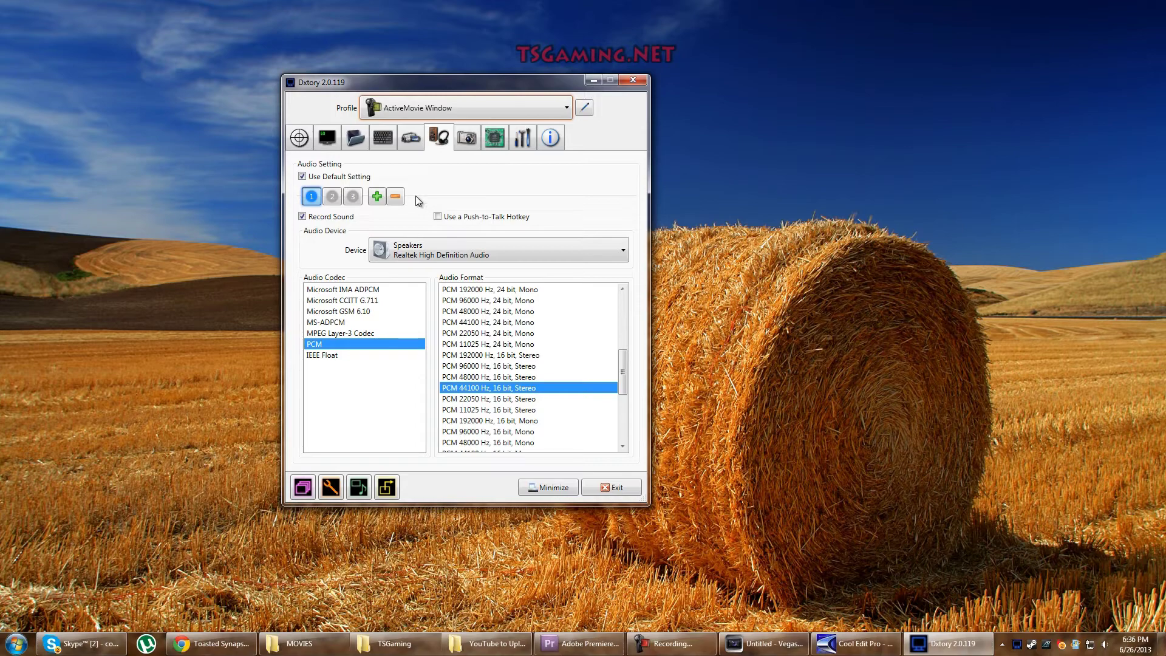
Step: Look through the screenshot, advanced and global settings, and return to the movie settings
left_click(467, 138)
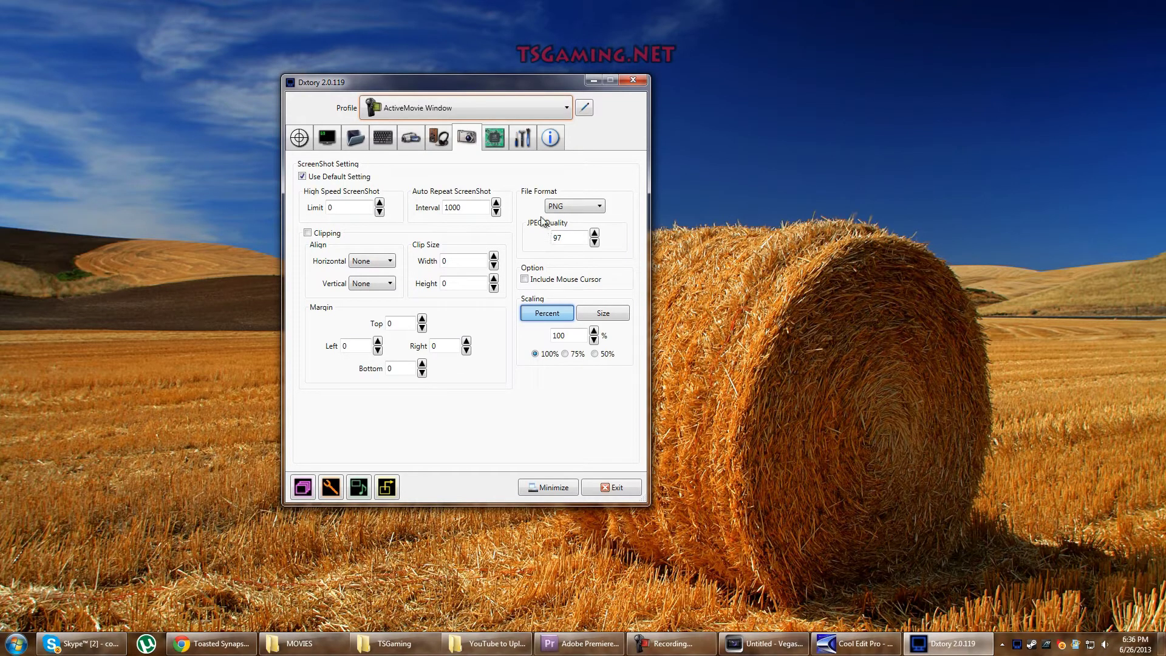
left_click(493, 137)
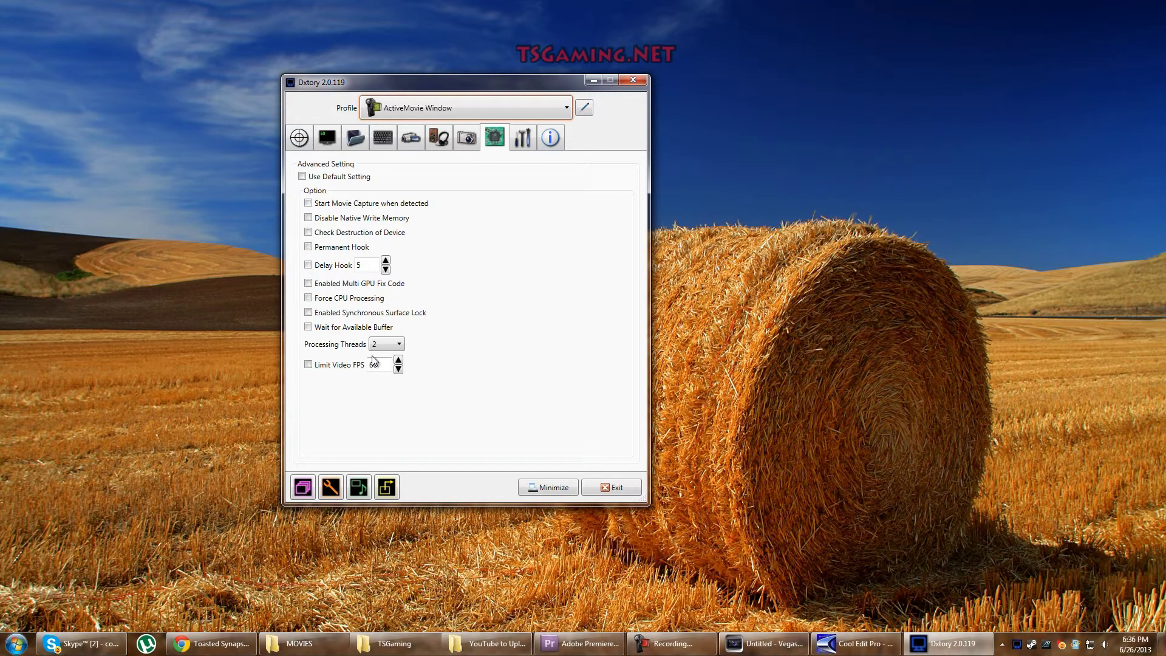
left_click(525, 140)
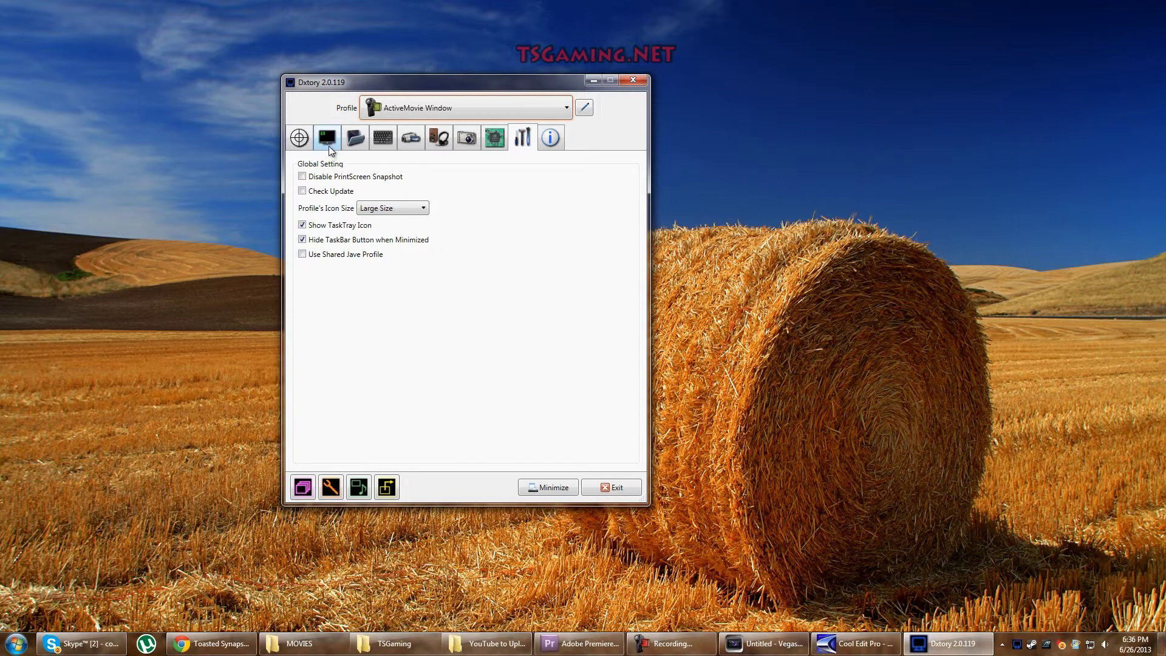
left_click(410, 139)
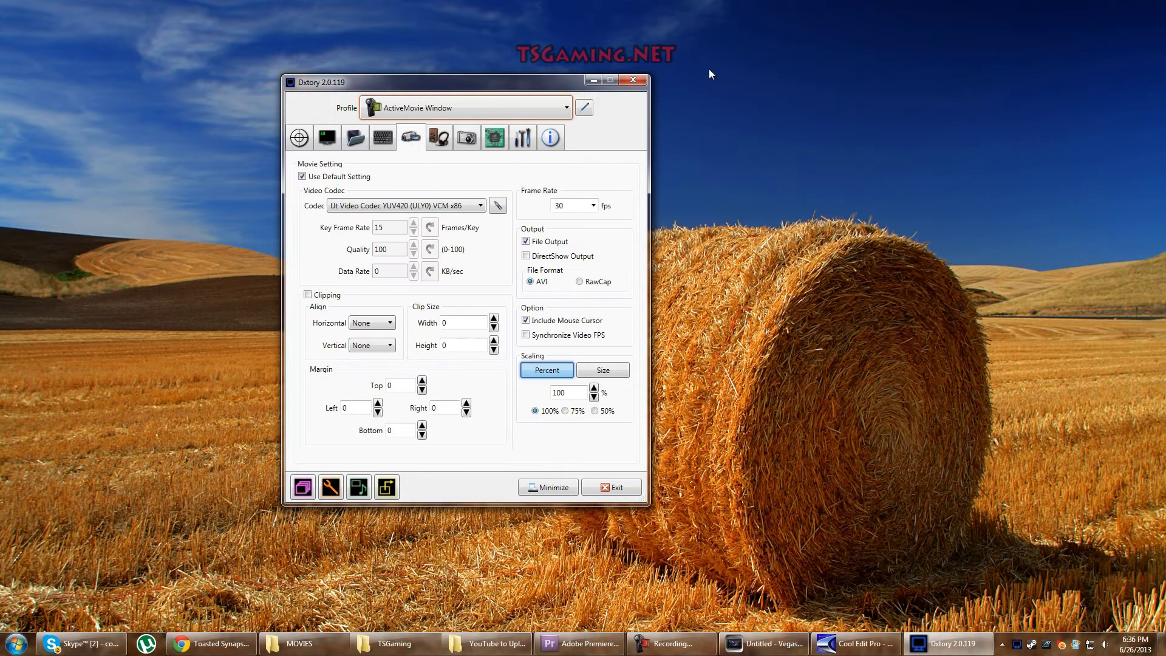
left_click(595, 81)
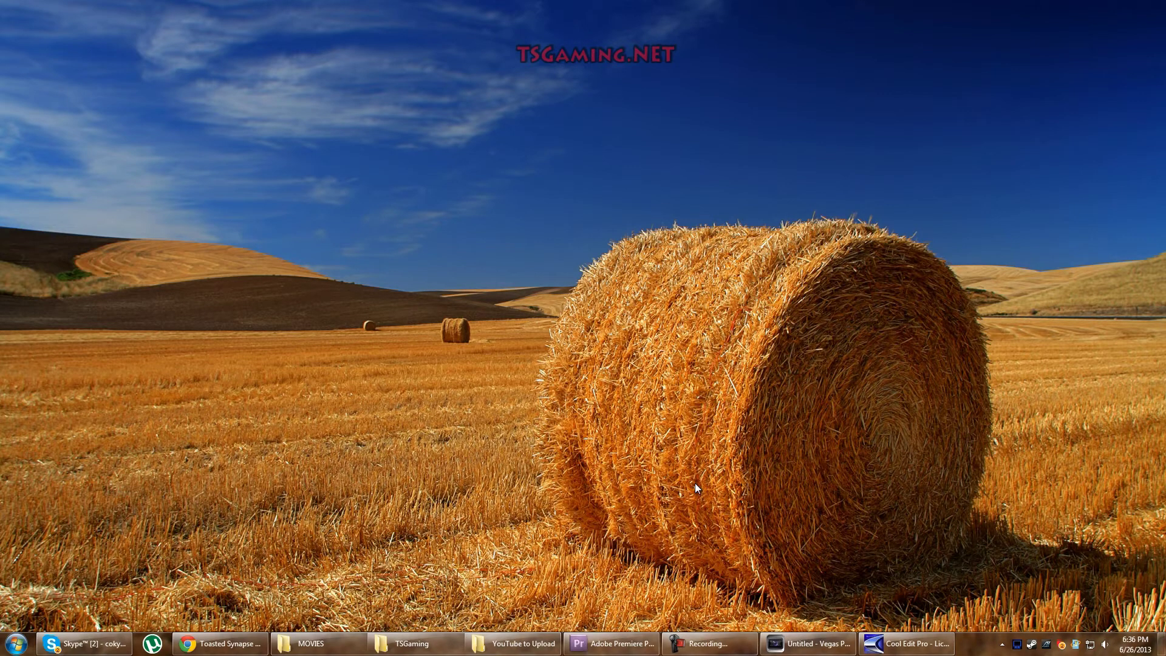
left_click(311, 643)
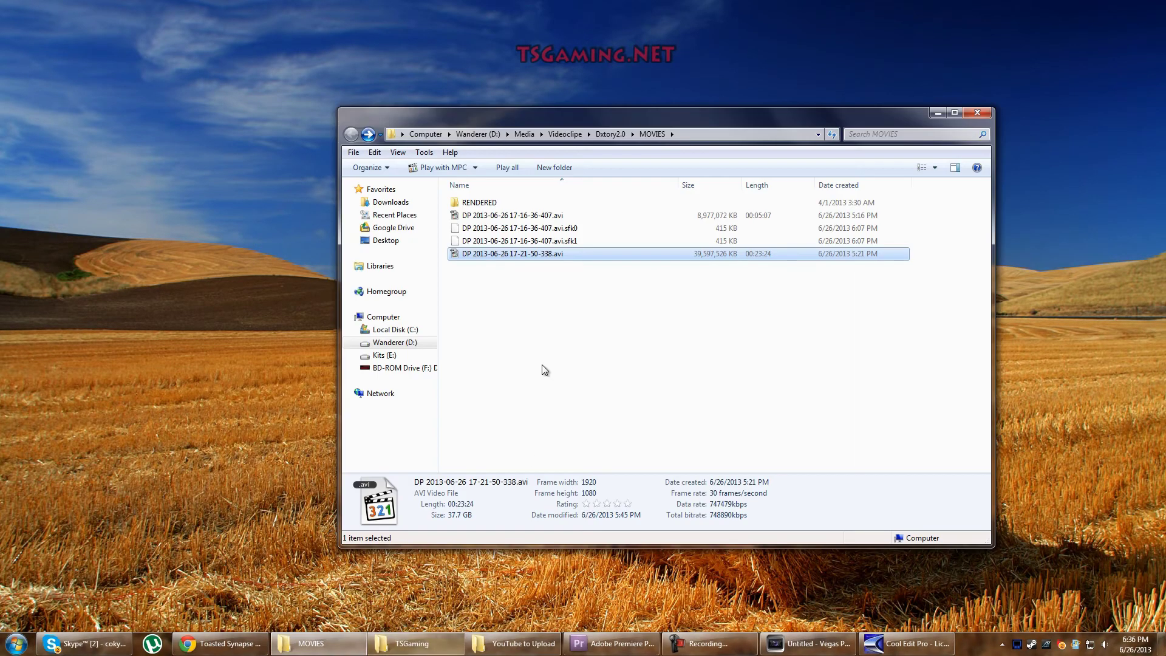
left_click(483, 216)
left_click(493, 231)
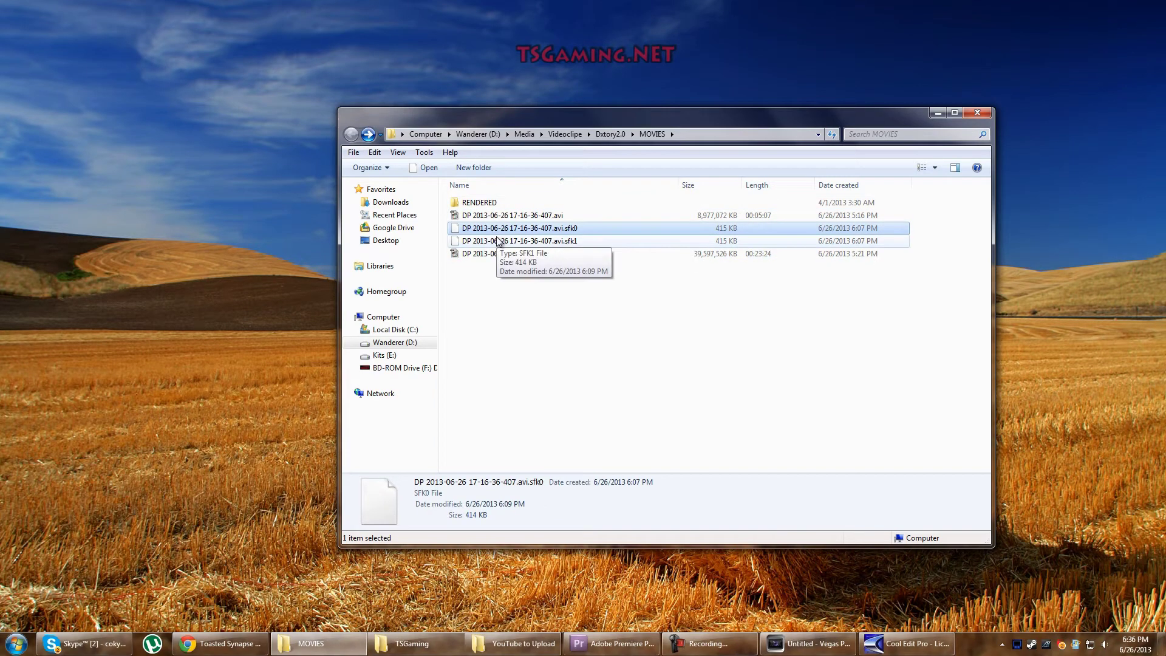
left_click(495, 241)
left_click(495, 264)
left_click(474, 217)
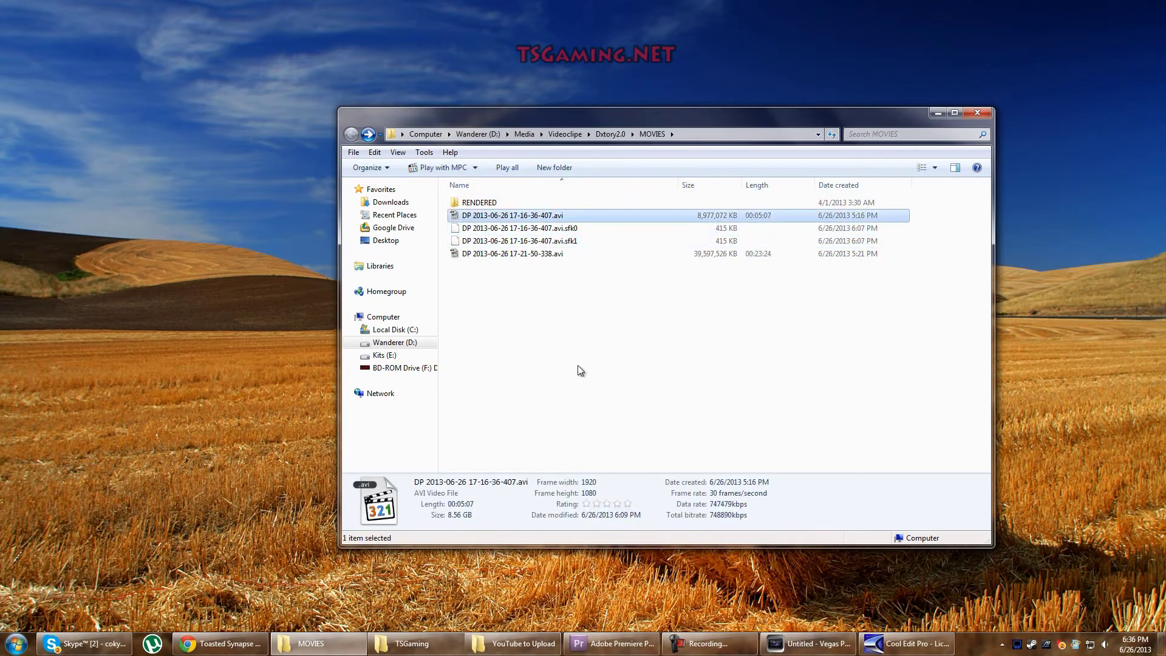
Step: Show the MOVIES folder over Vegas Pro, move the folder window aside, and switch to Adobe Premiere Pro
left_click(814, 648)
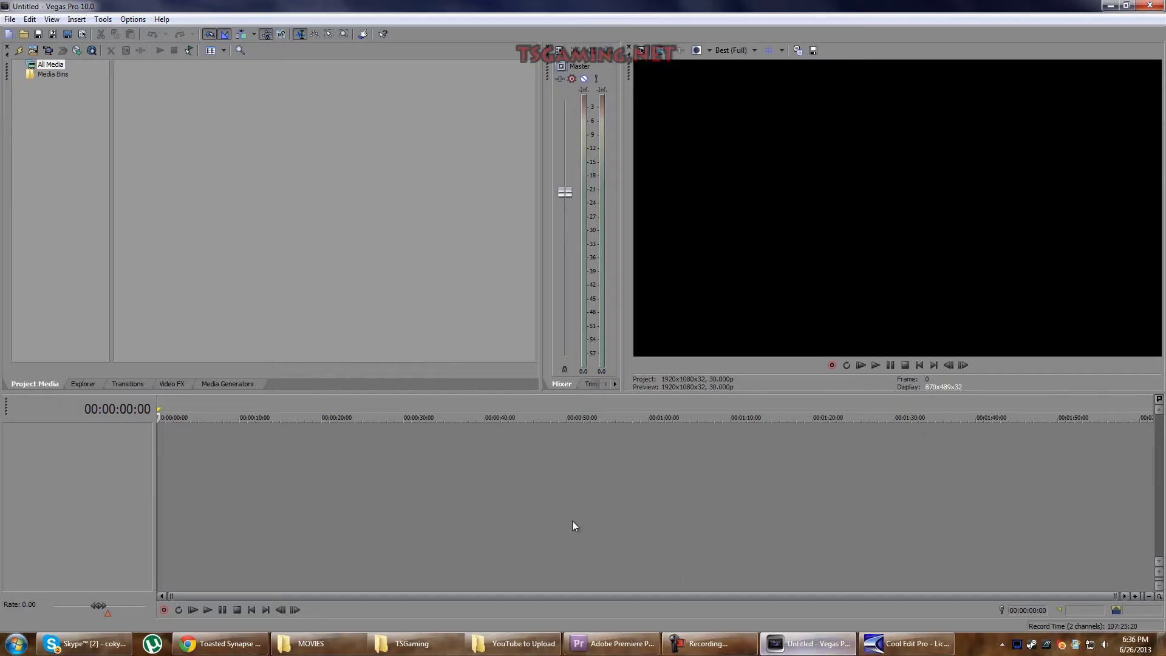
key("alt+Tab")
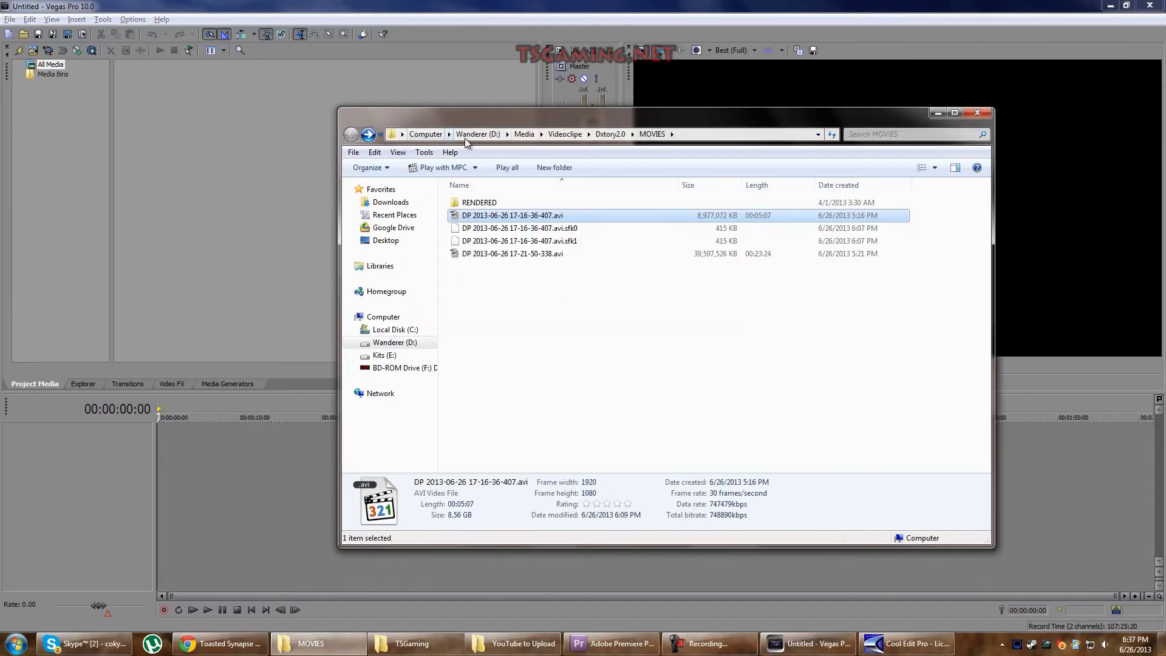
left_click_drag(441, 117, 596, 127)
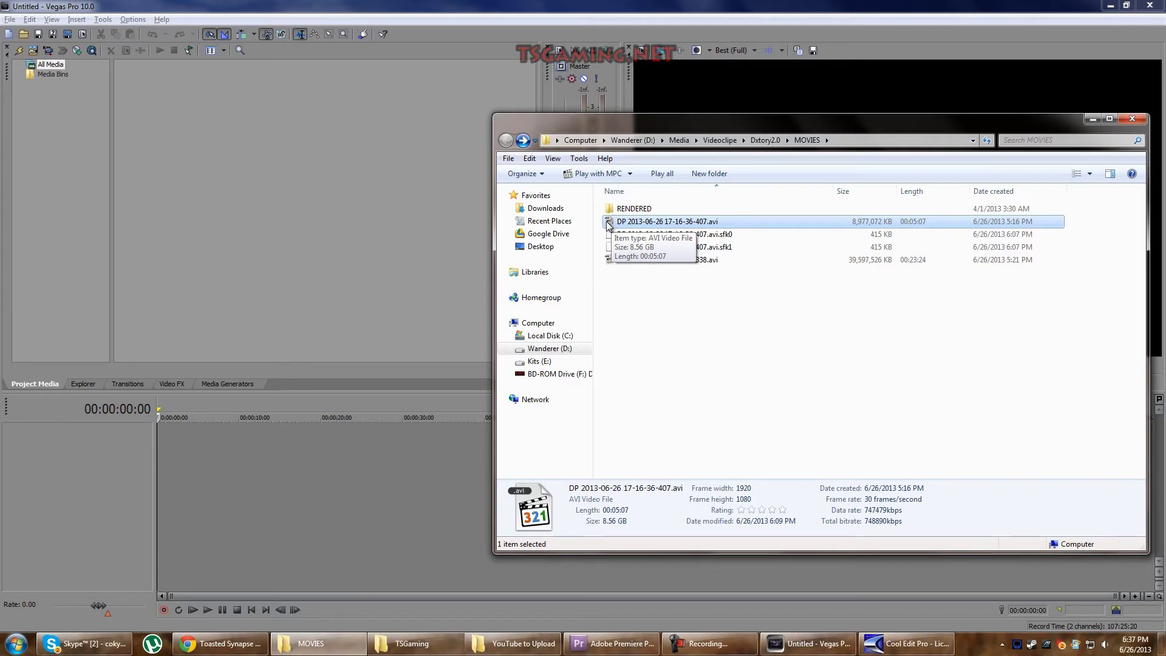
left_click(614, 643)
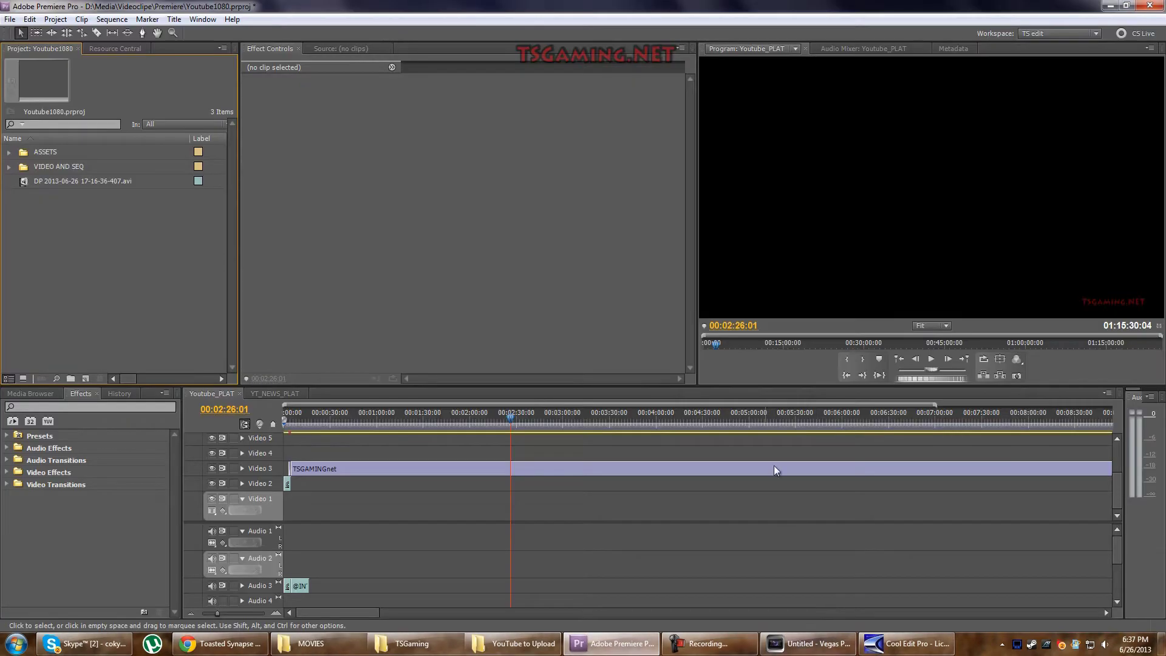
key("alt+Tab")
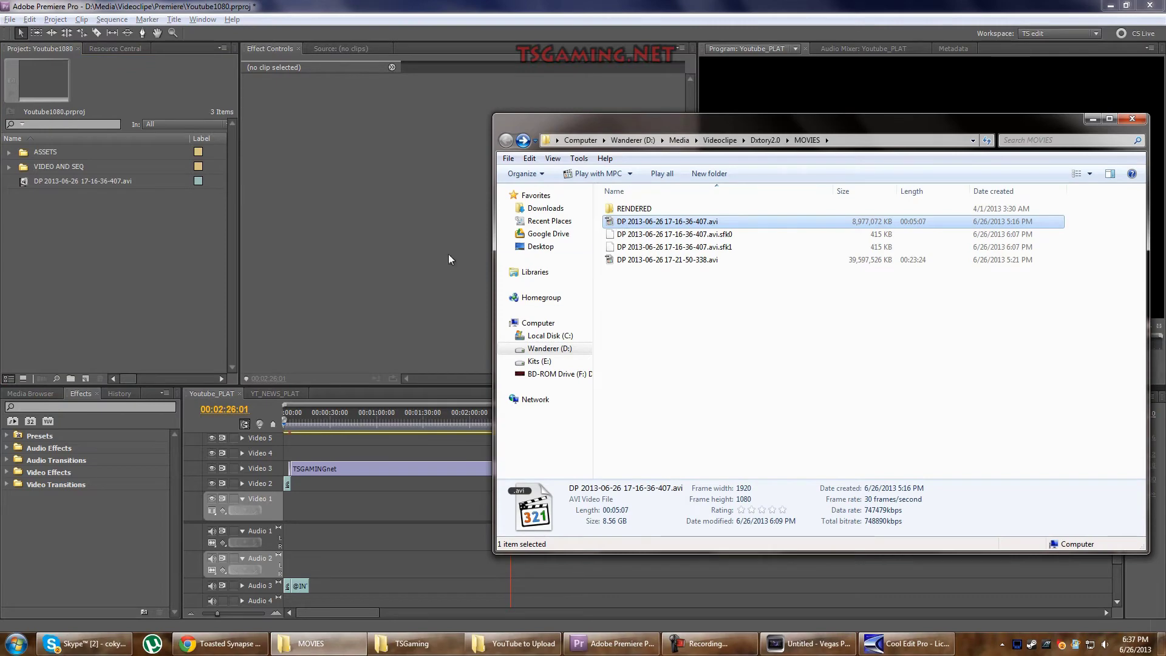
left_click(28, 181)
left_click_drag(25, 184, 373, 523)
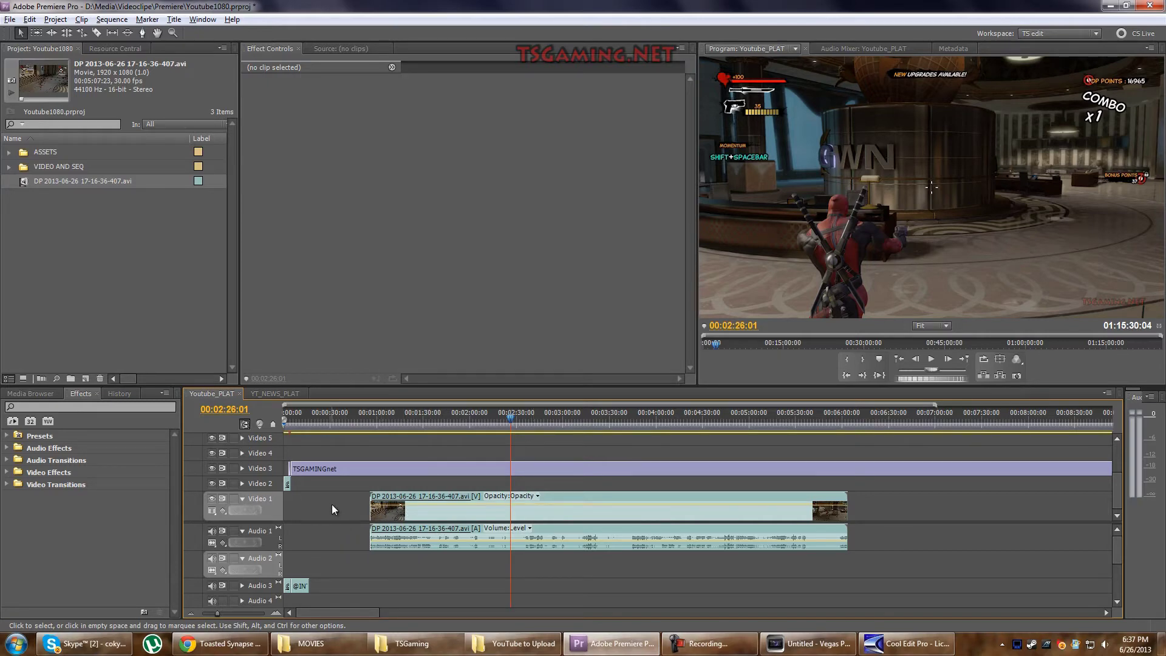
left_click_drag(594, 496, 471, 498)
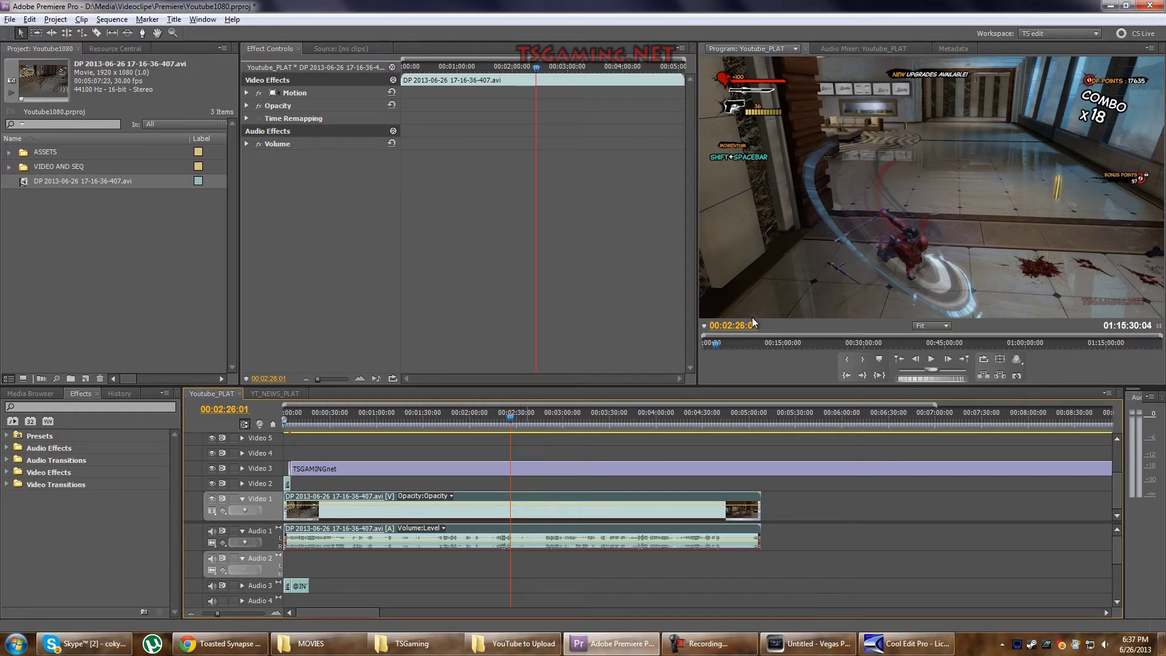
mouse_move(831, 652)
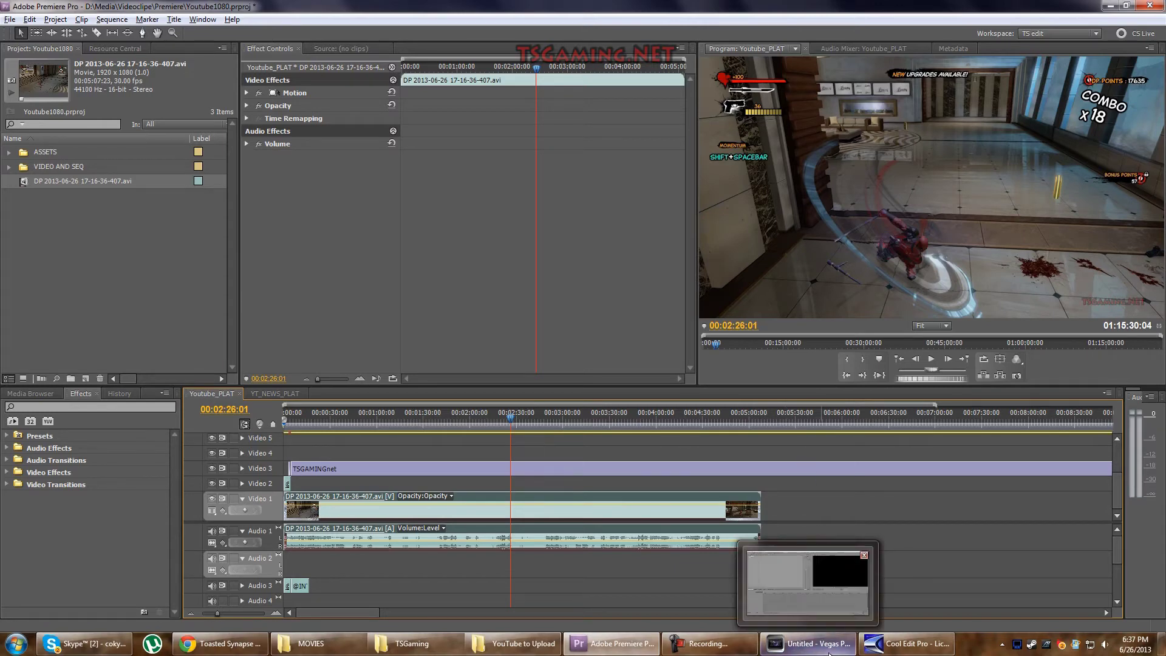
left_click(823, 645)
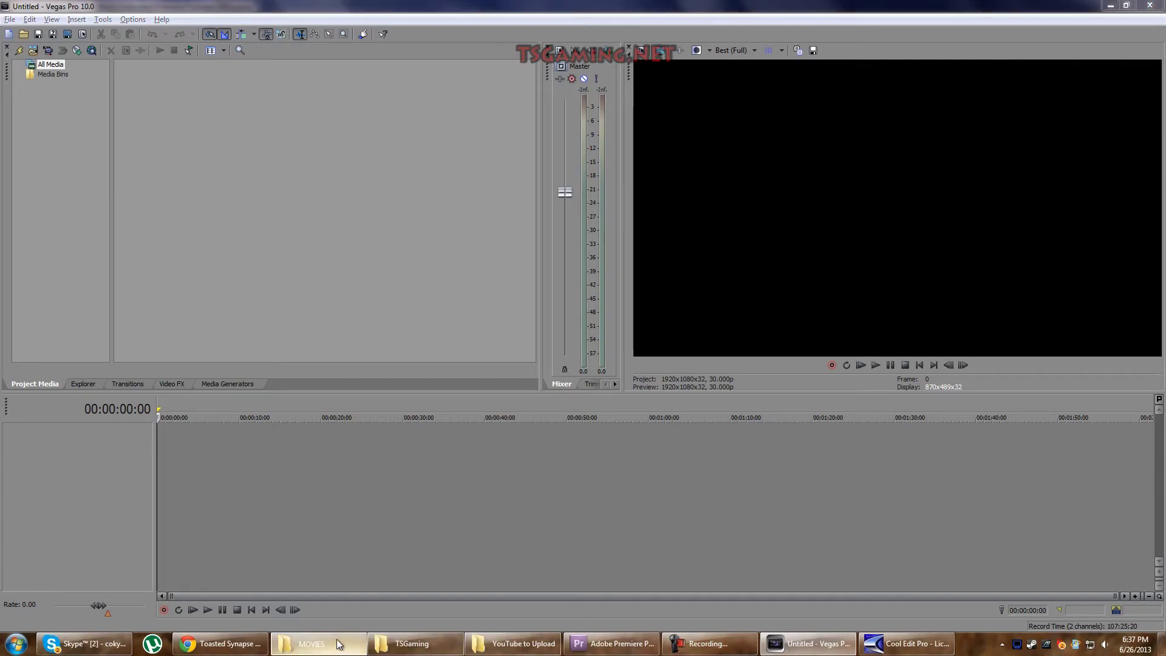
left_click(310, 644)
left_click_drag(622, 225, 173, 465)
left_click_drag(102, 495, 175, 494)
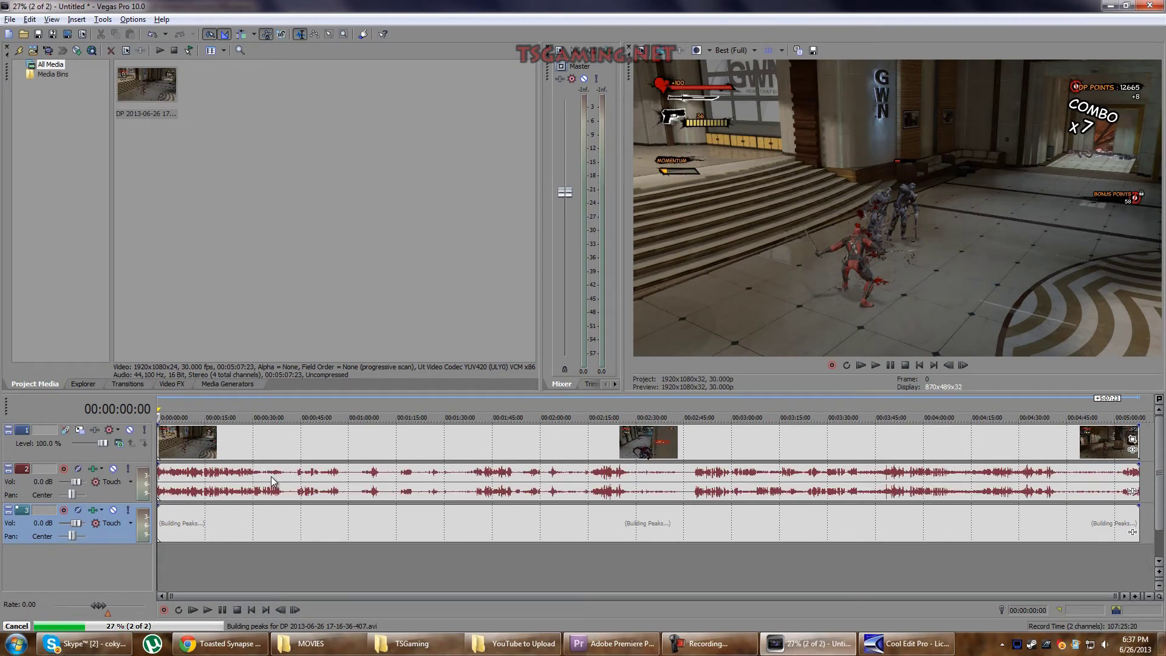
Step: Mute the video track and first audio track, and set up a Wave (Microsoft) render with the YT_ DX Tory template
left_click(129, 430)
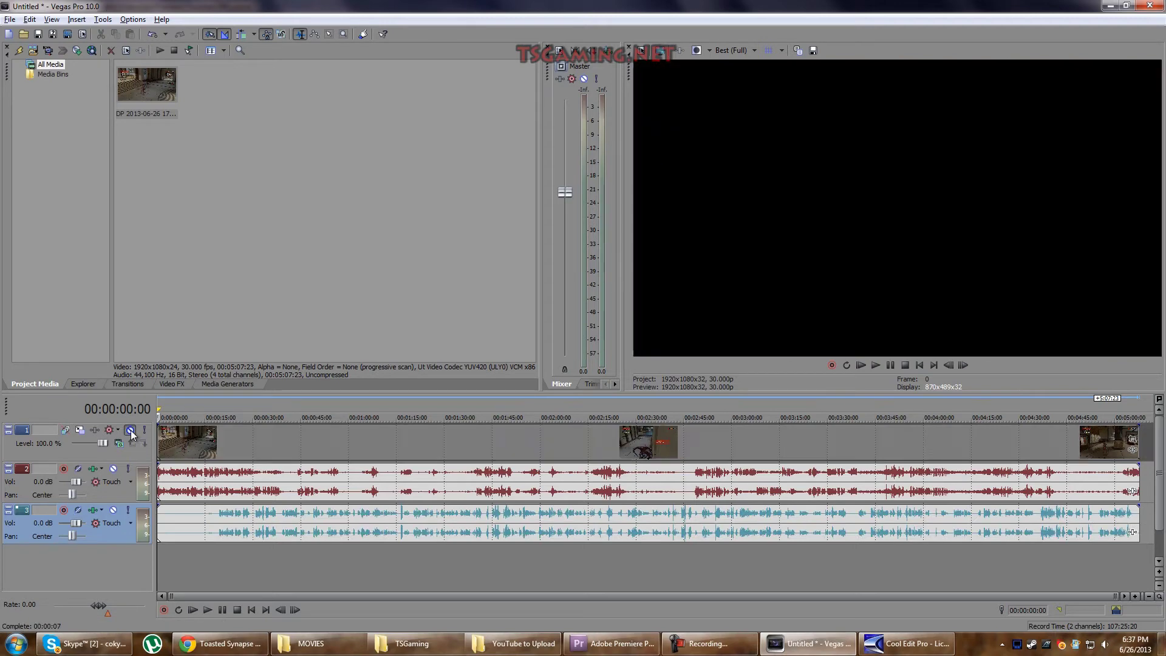
left_click(112, 469)
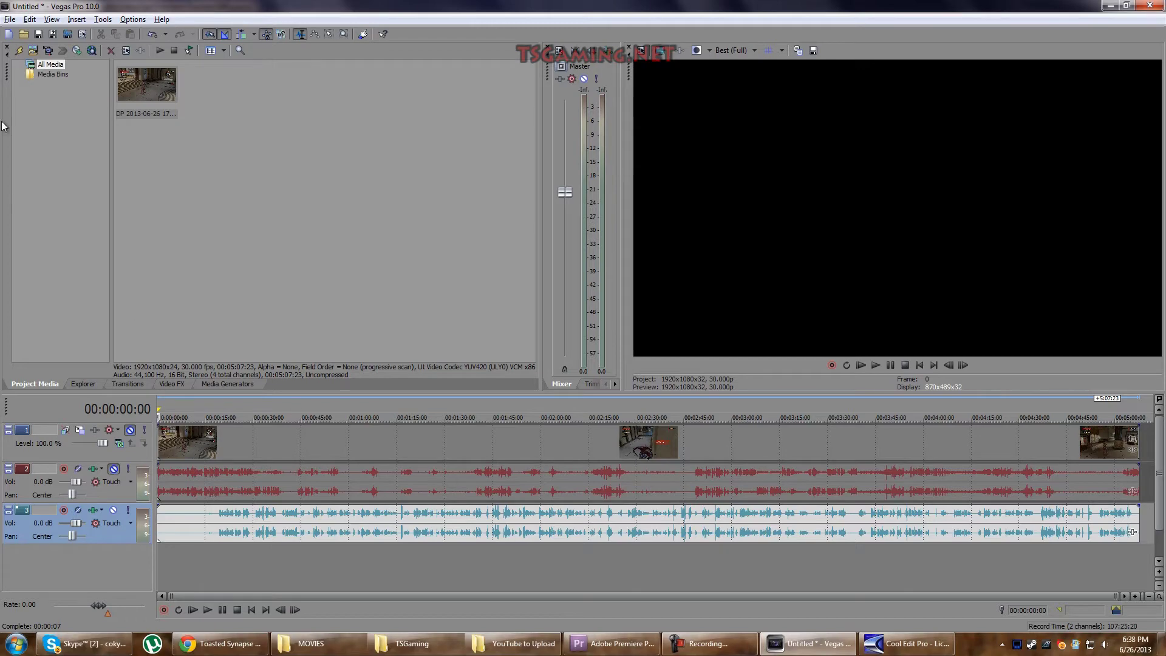
left_click(9, 19)
left_click(37, 106)
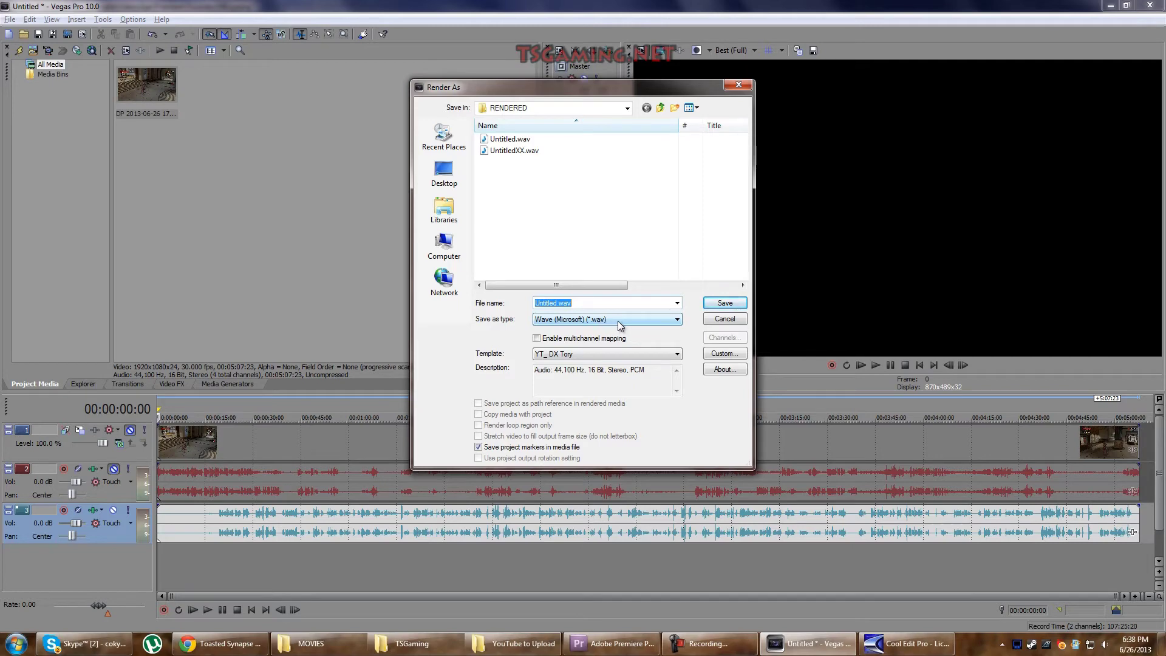
left_click(617, 321)
left_click(607, 404)
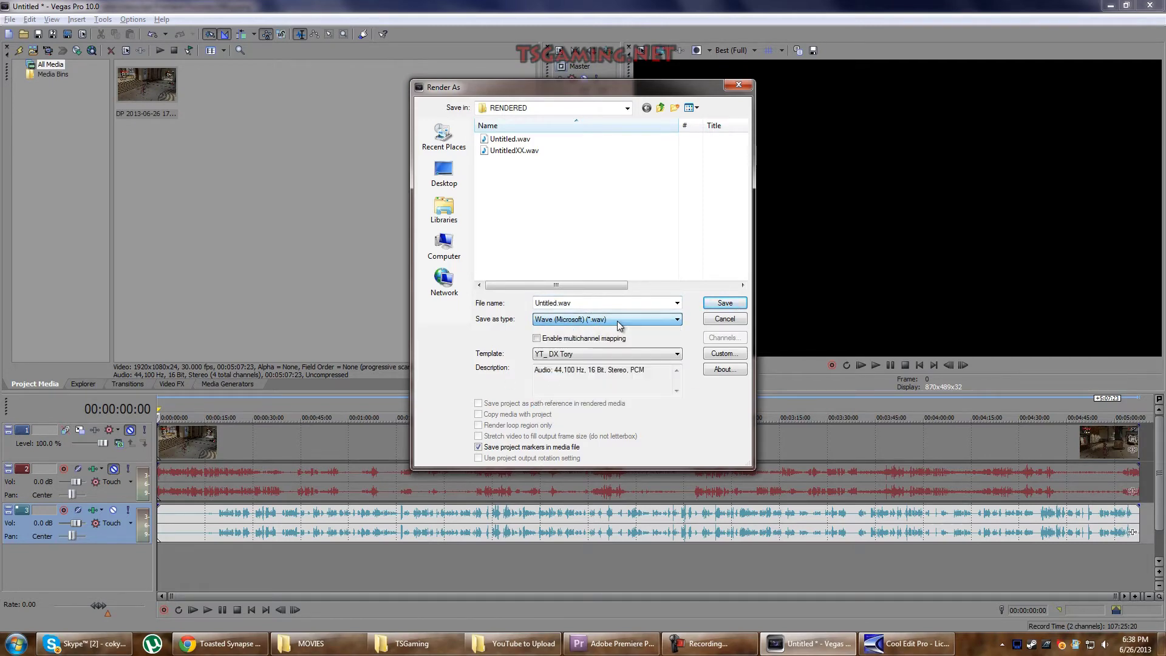
left_click(603, 355)
left_click(600, 352)
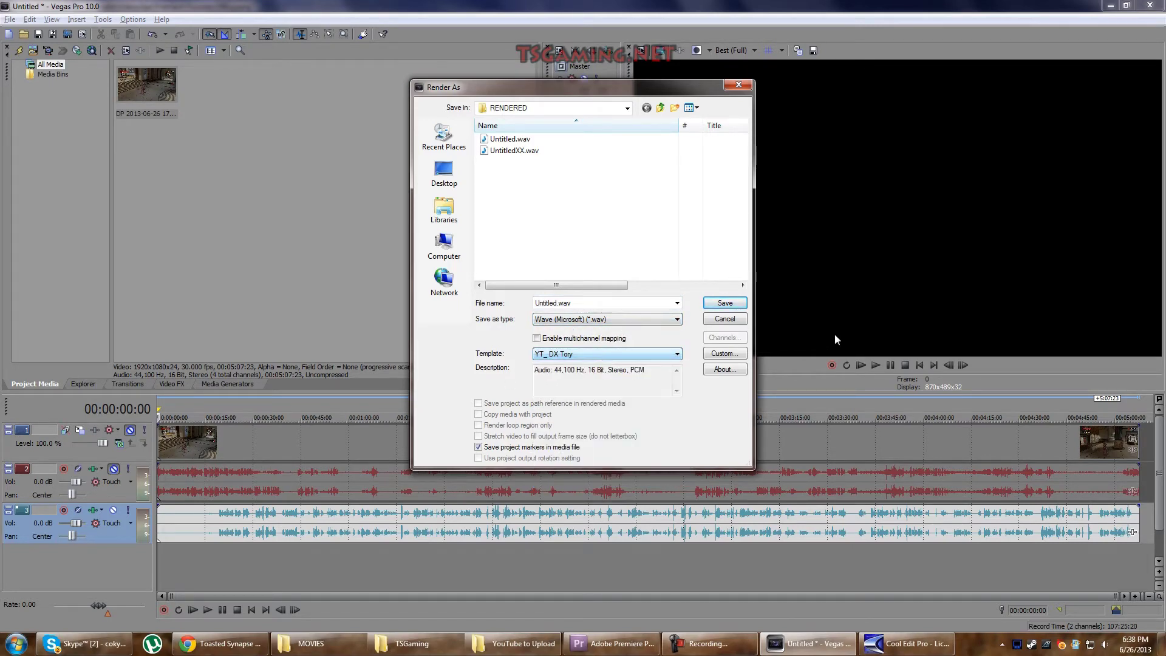
Step: Review the render template's custom settings and render the remaining audio track as Untitledxxxxx.wav in the RENDERED folder
left_click(736, 354)
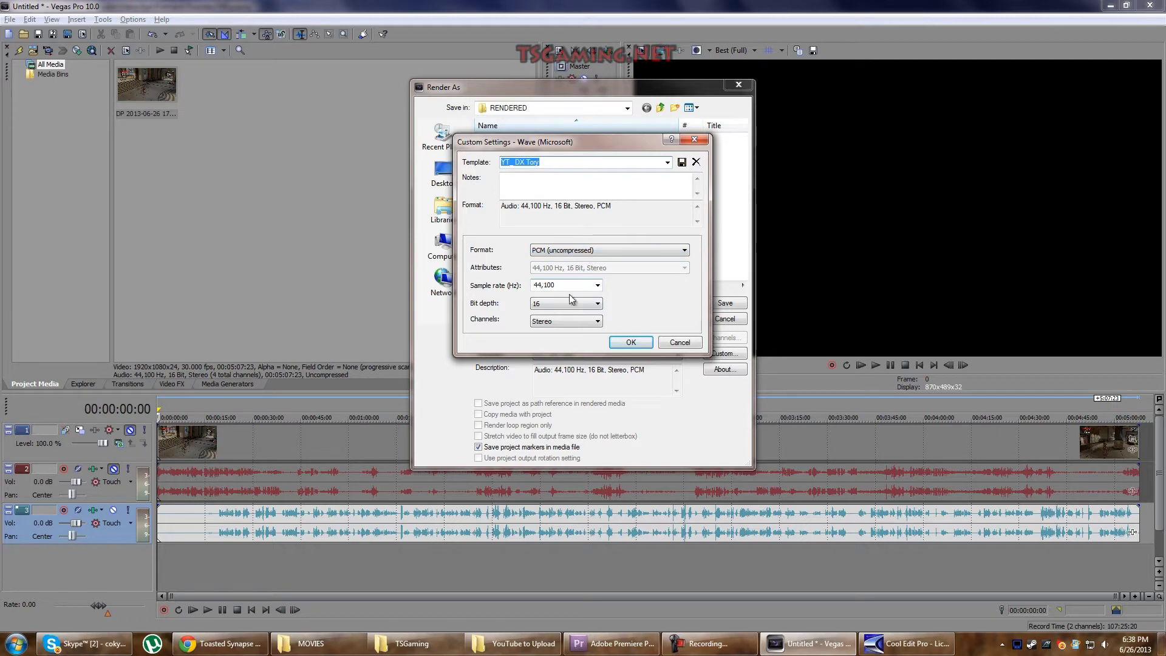
left_click(680, 343)
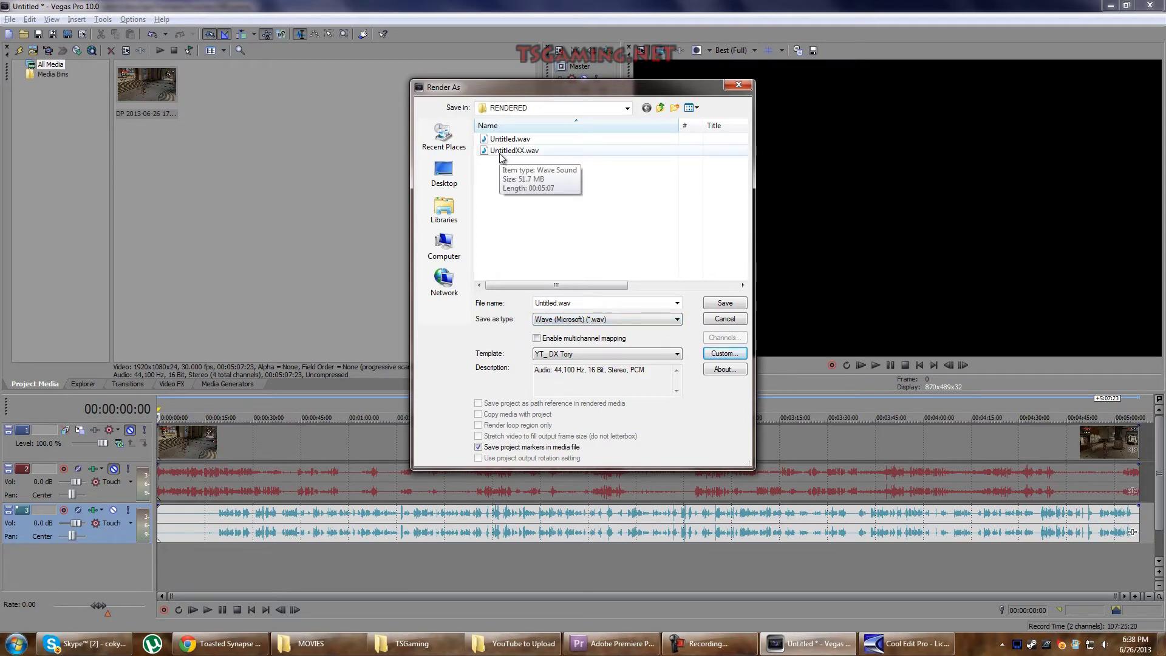
key("Tab")
key("Tab")
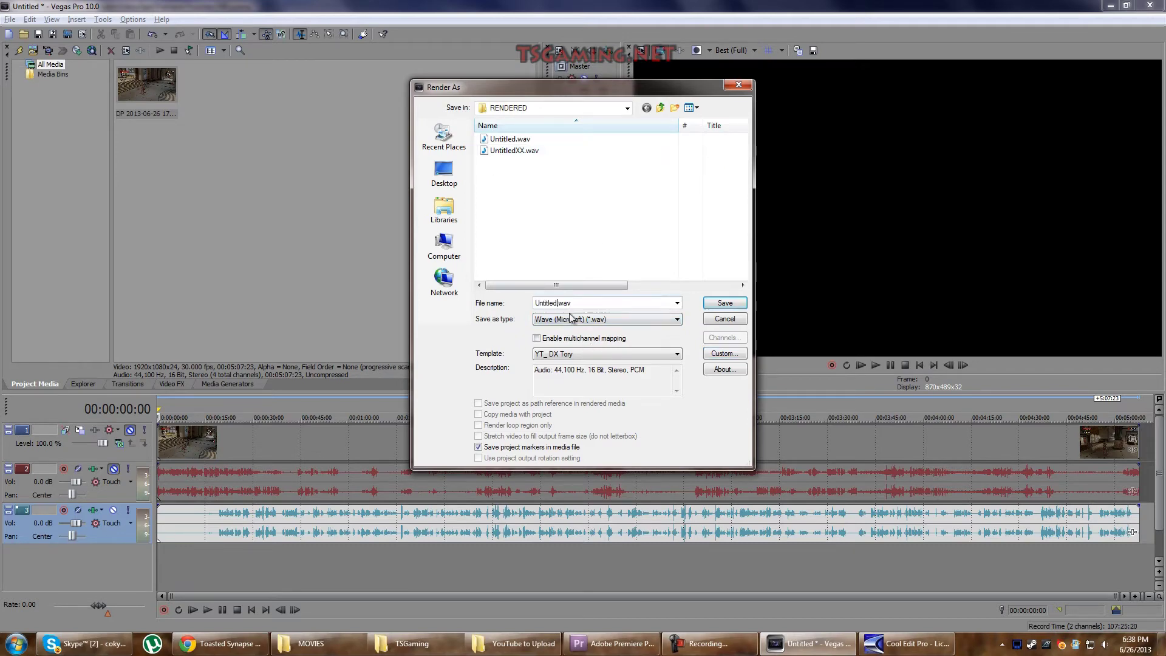
type("XXX")
left_click(726, 304)
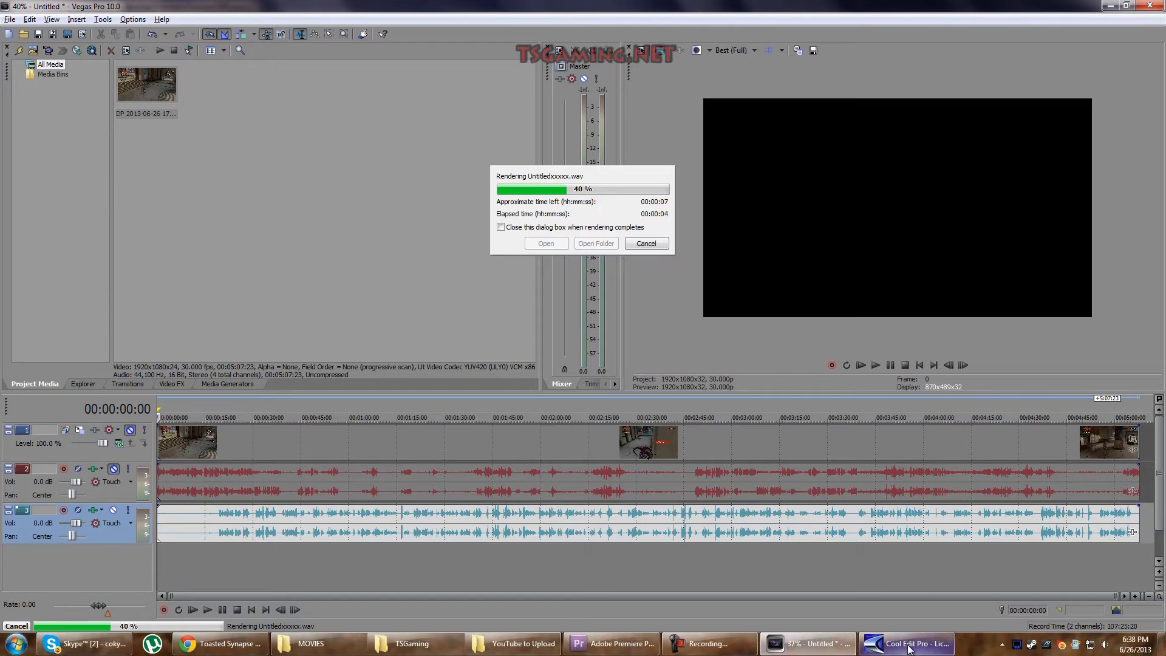
Step: Switch to Cool Edit Pro and open the RENDERED subfolder of MOVIES over it
mouse_move(908, 647)
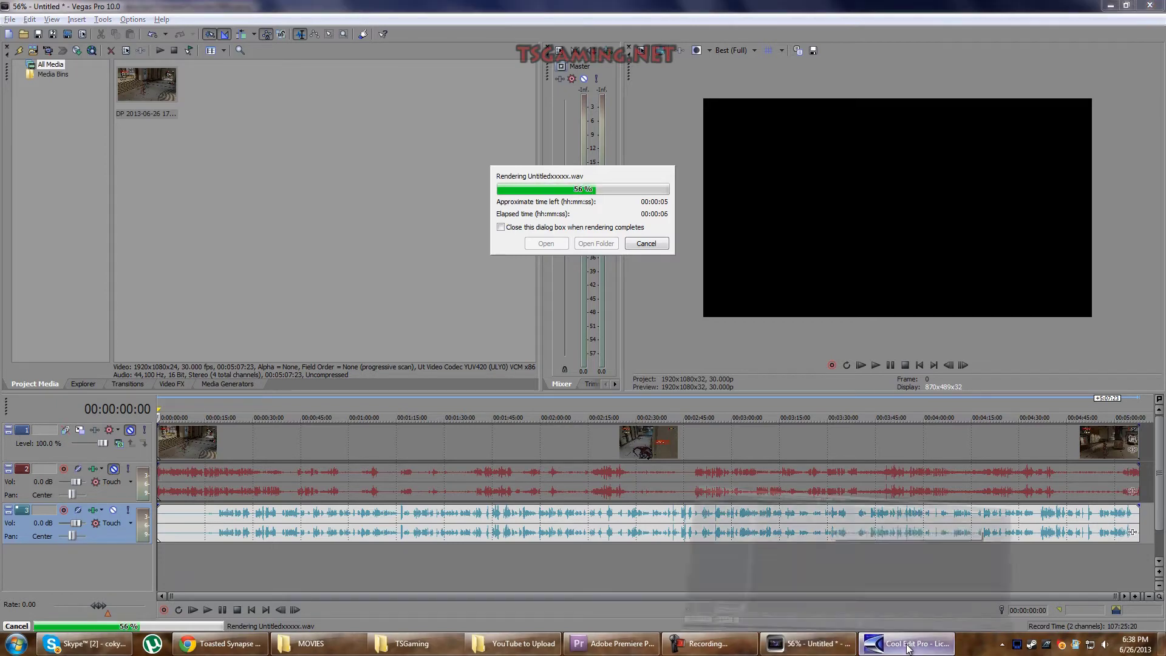
left_click(908, 647)
left_click(353, 641)
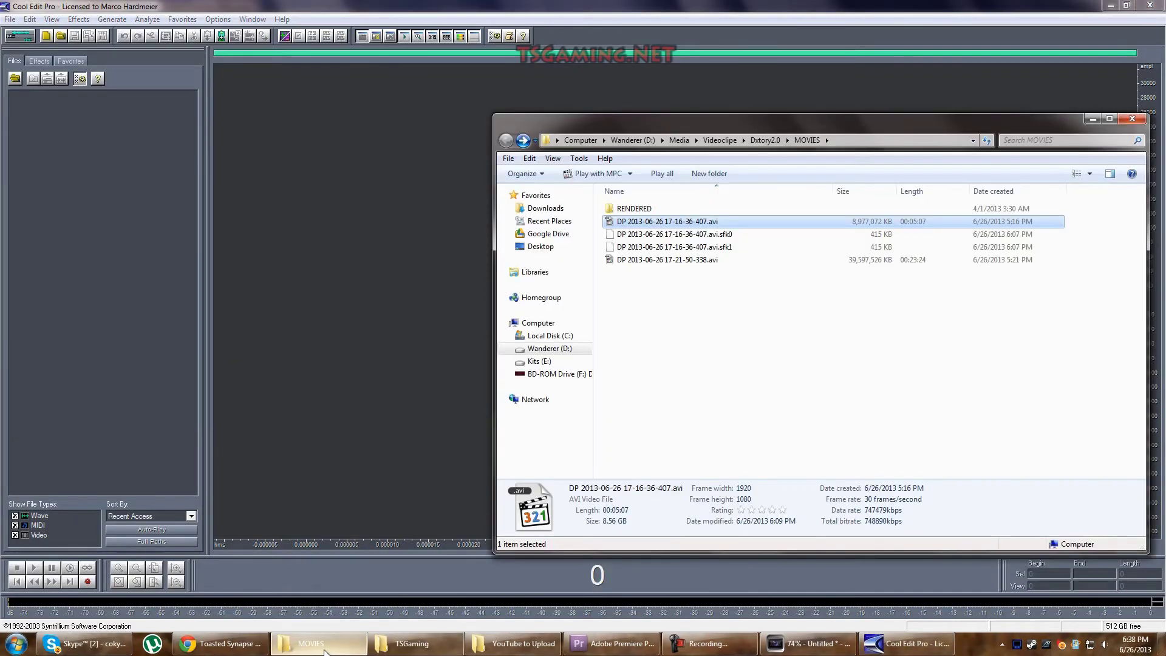
double_click(634, 208)
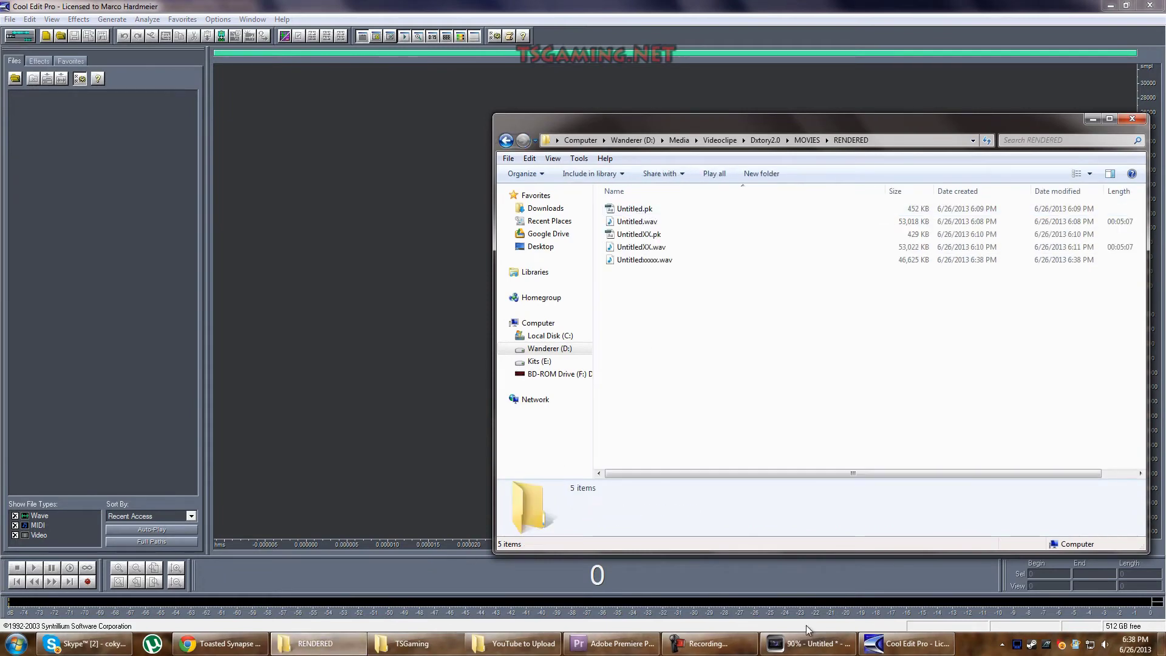
Step: Return to Vegas Pro, dismiss the finished render and close the program without saving the project
left_click(805, 645)
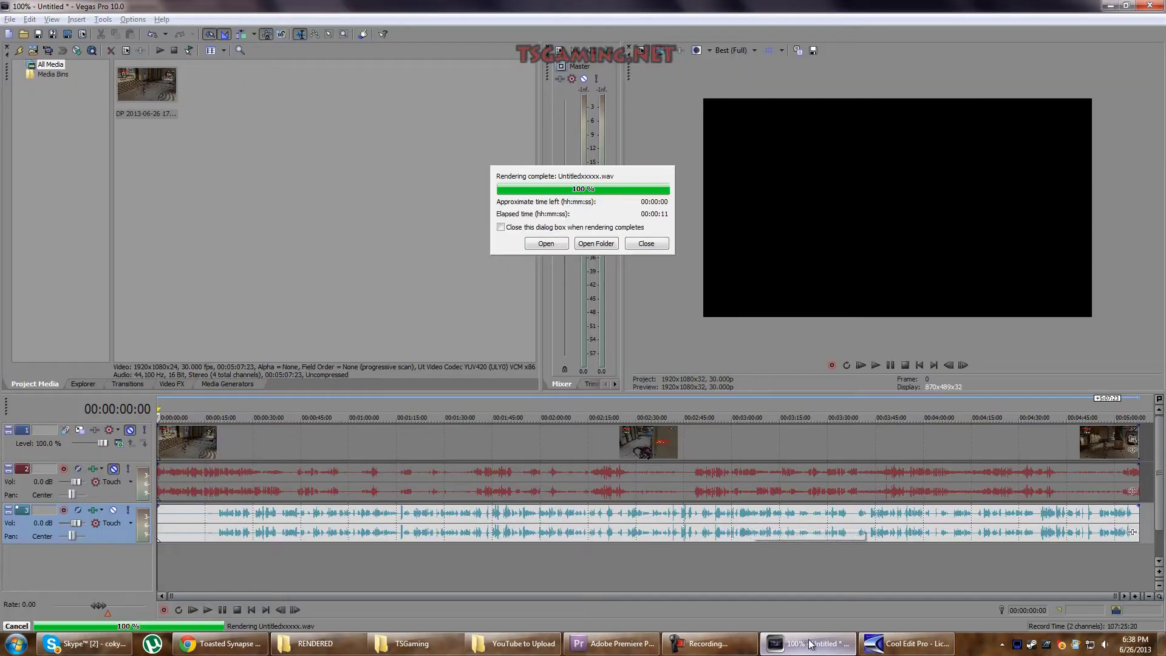
left_click(645, 244)
left_click(1150, 6)
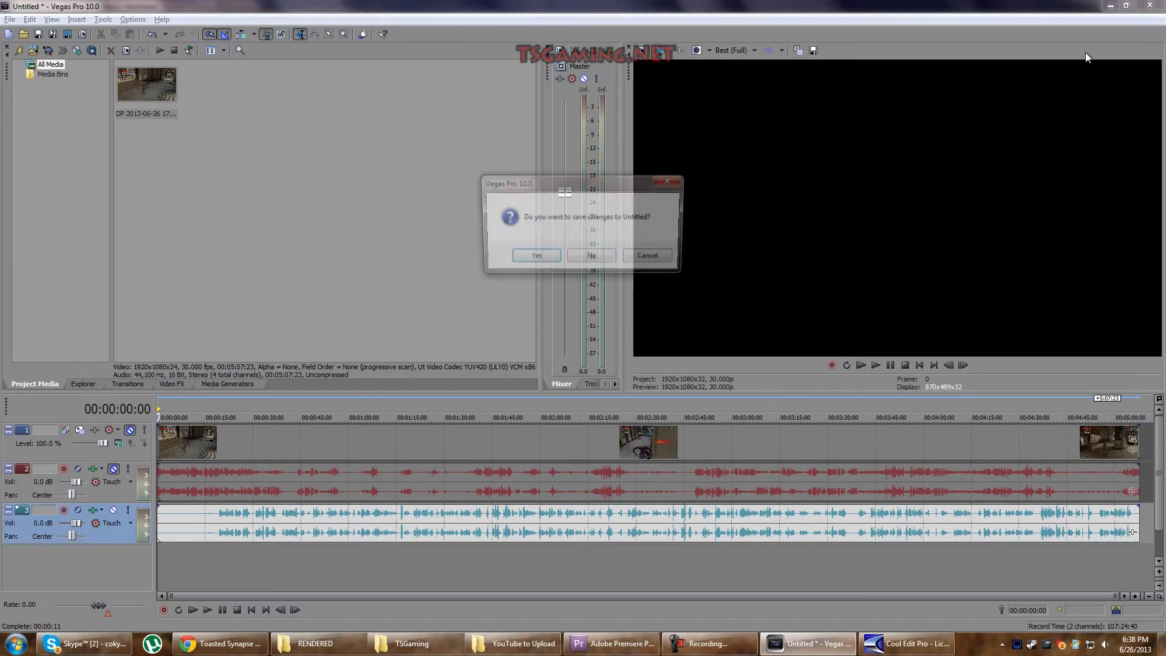
left_click(592, 259)
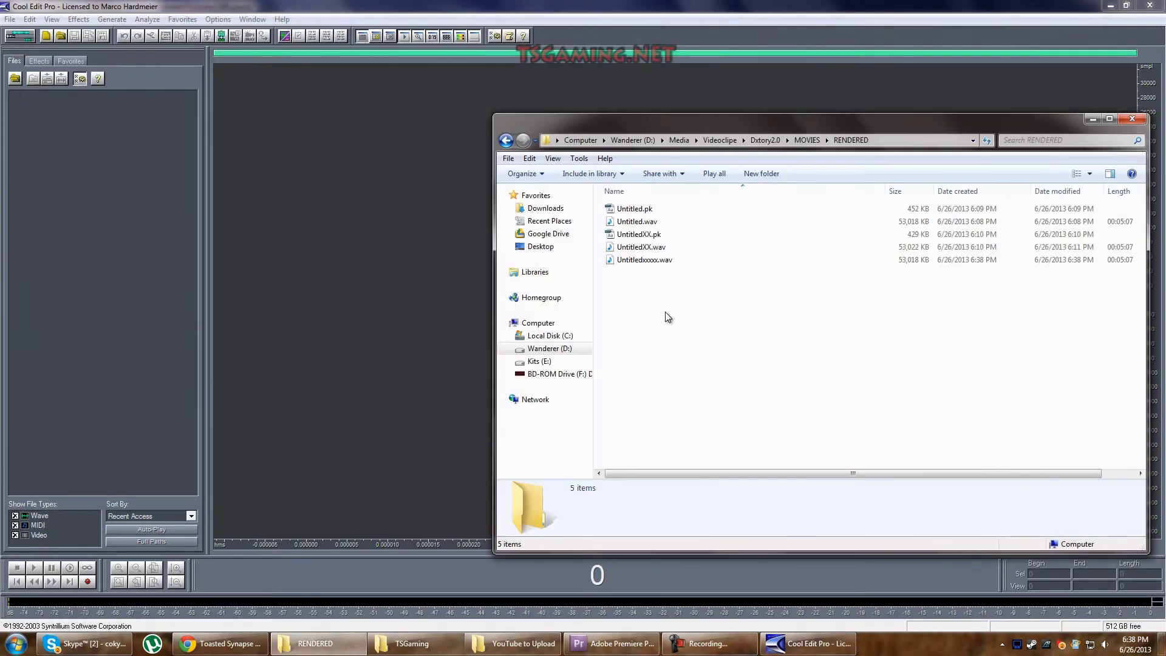
Step: Load Untitledxxxxx.wav from the RENDERED folder into Cool Edit Pro and start playing it
left_click(643, 260)
left_click_drag(622, 268, 251, 218)
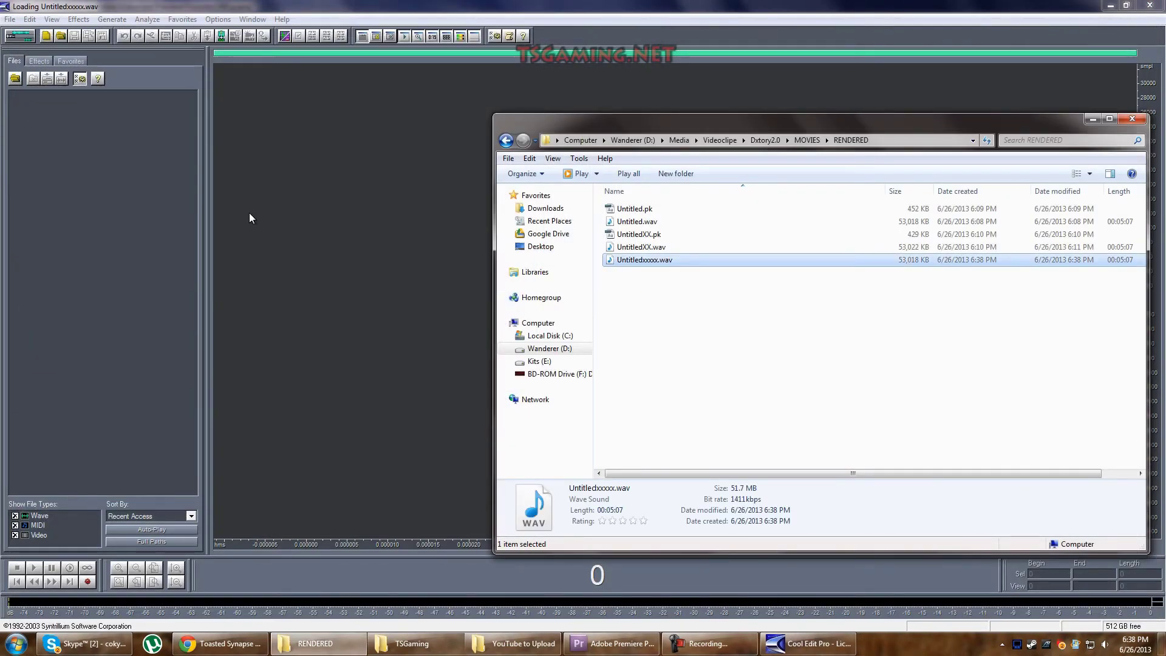
left_click(305, 5)
key("space")
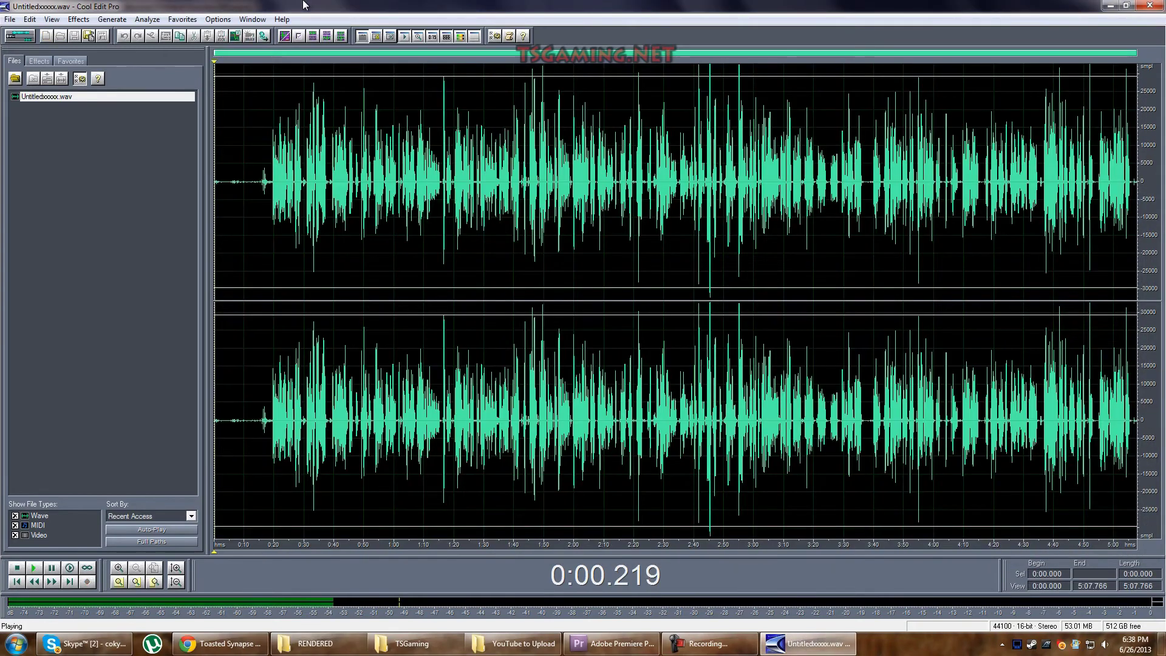
Step: Stop playback and place the cursor at several points in the first half minute of the waveform to compare quiet and spoken parts
left_click(245, 184)
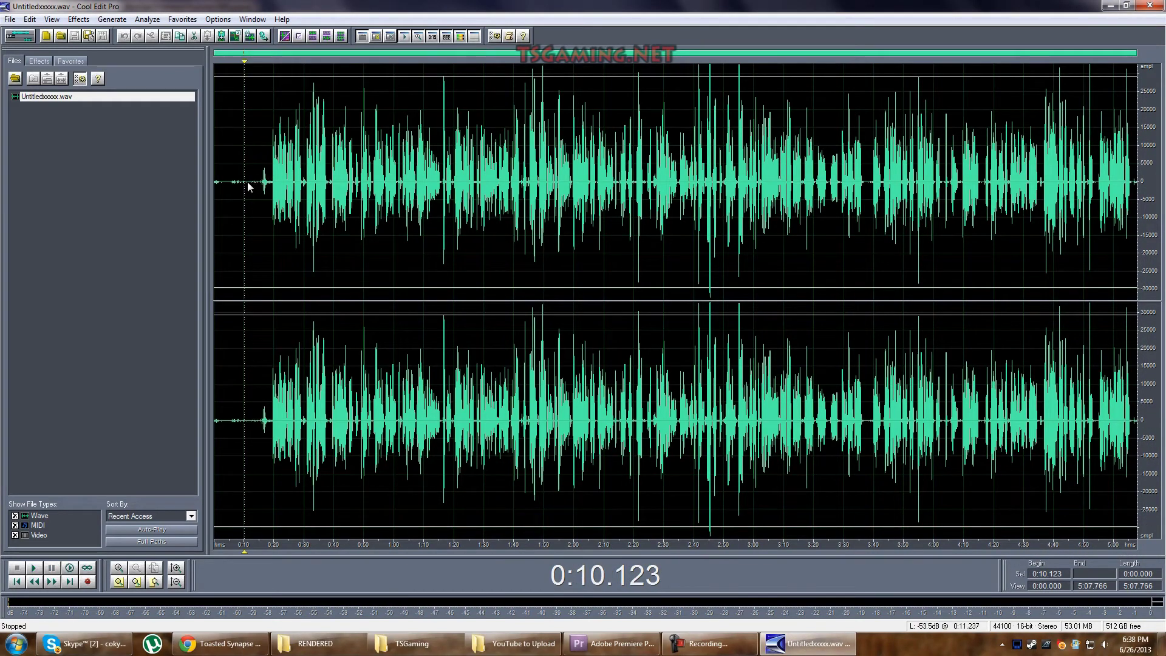
left_click(272, 181)
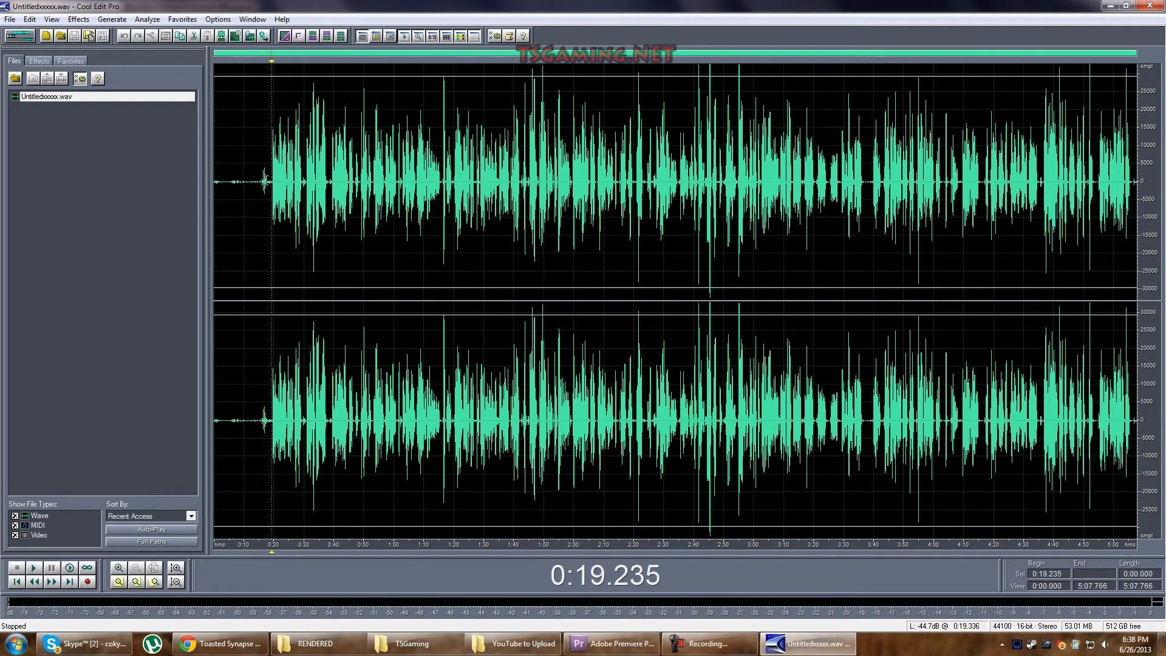
left_click(287, 181)
left_click(231, 182)
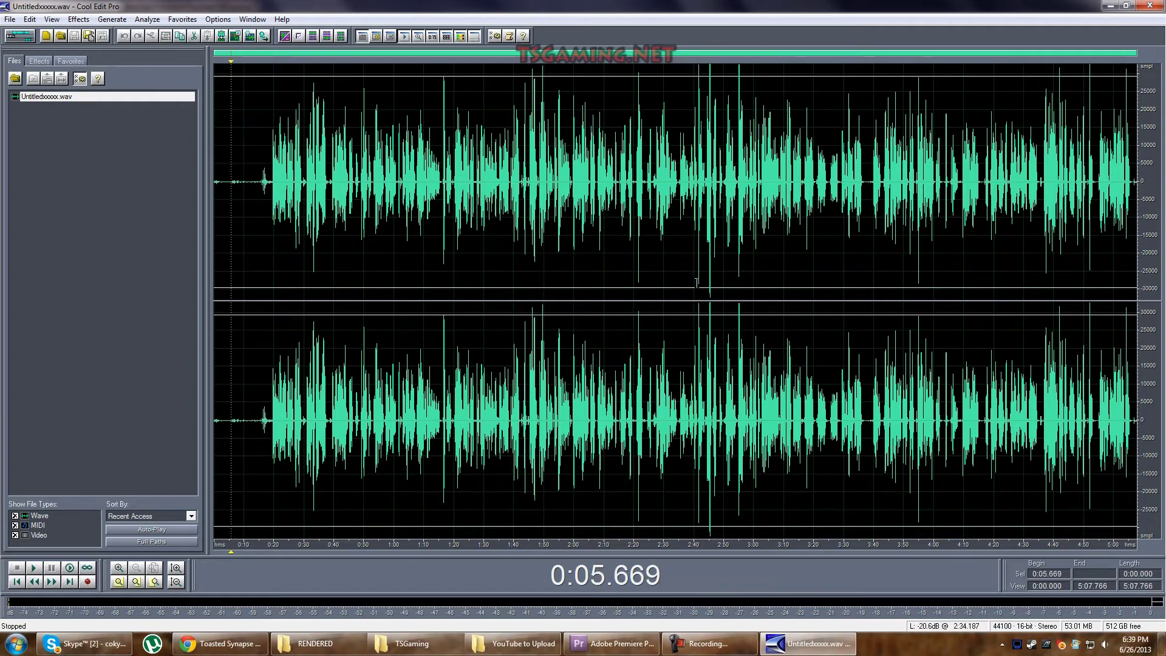
Step: Select the entire waveform and open the Dynamics Processing amplitude effect for it
left_click(38, 62)
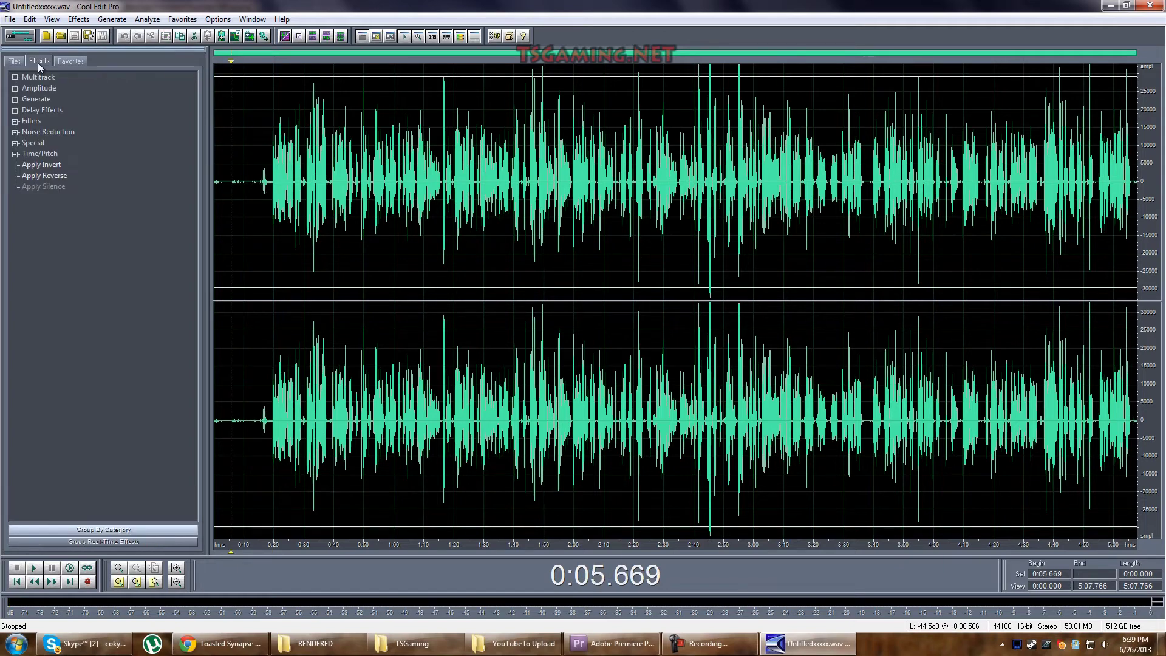
double_click(247, 166)
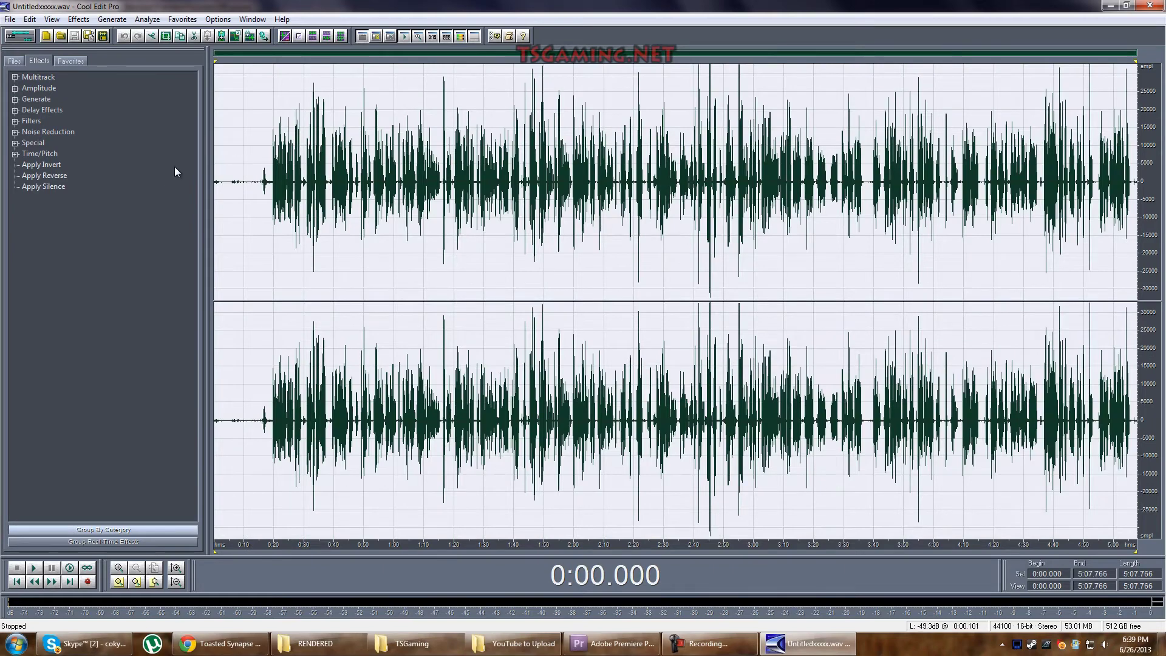
left_click(14, 90)
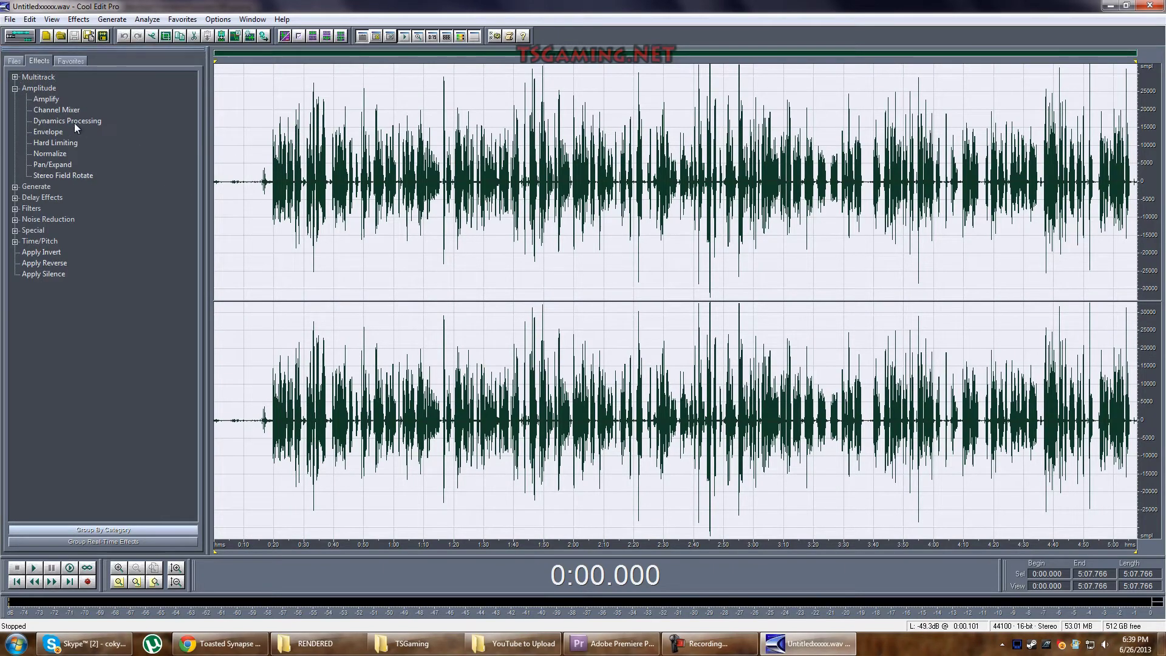
double_click(74, 123)
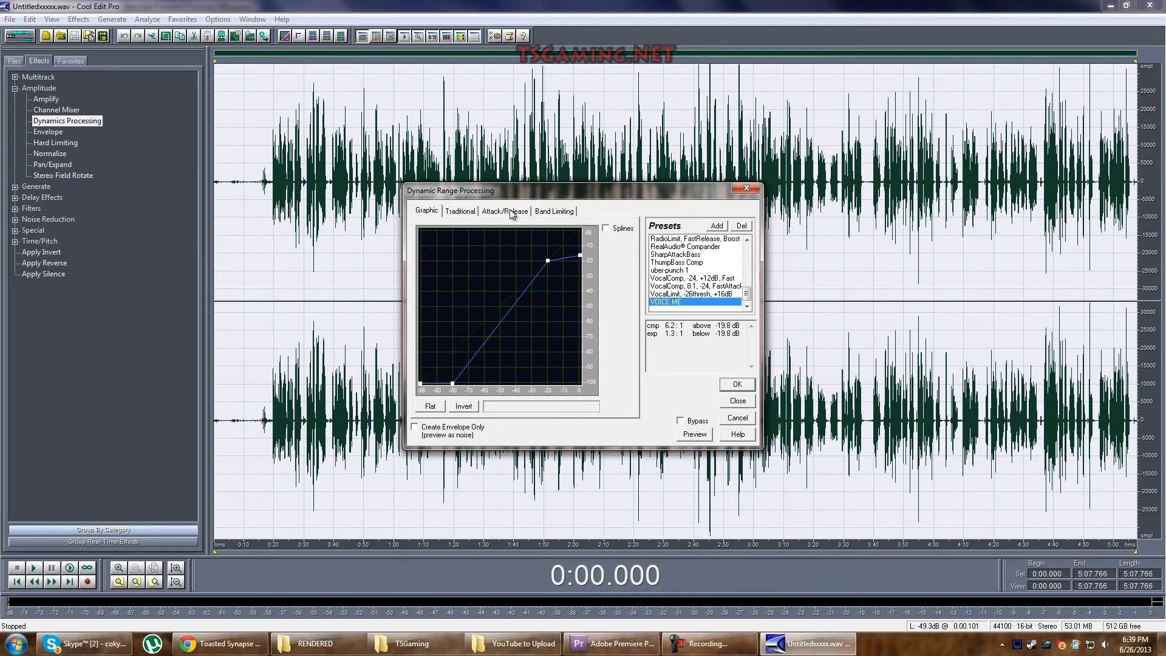
Step: Review the VOICE ME preset's traditional, attack/release, band limiting and graphic settings, and look through the list of presets
left_click(466, 213)
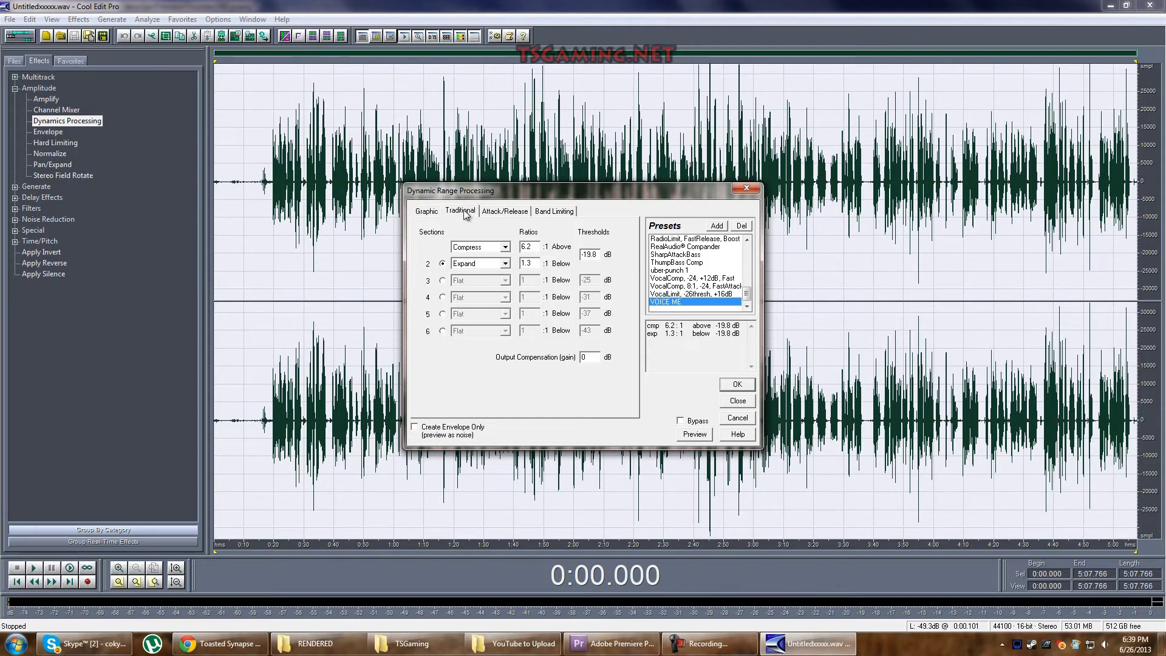
left_click(498, 214)
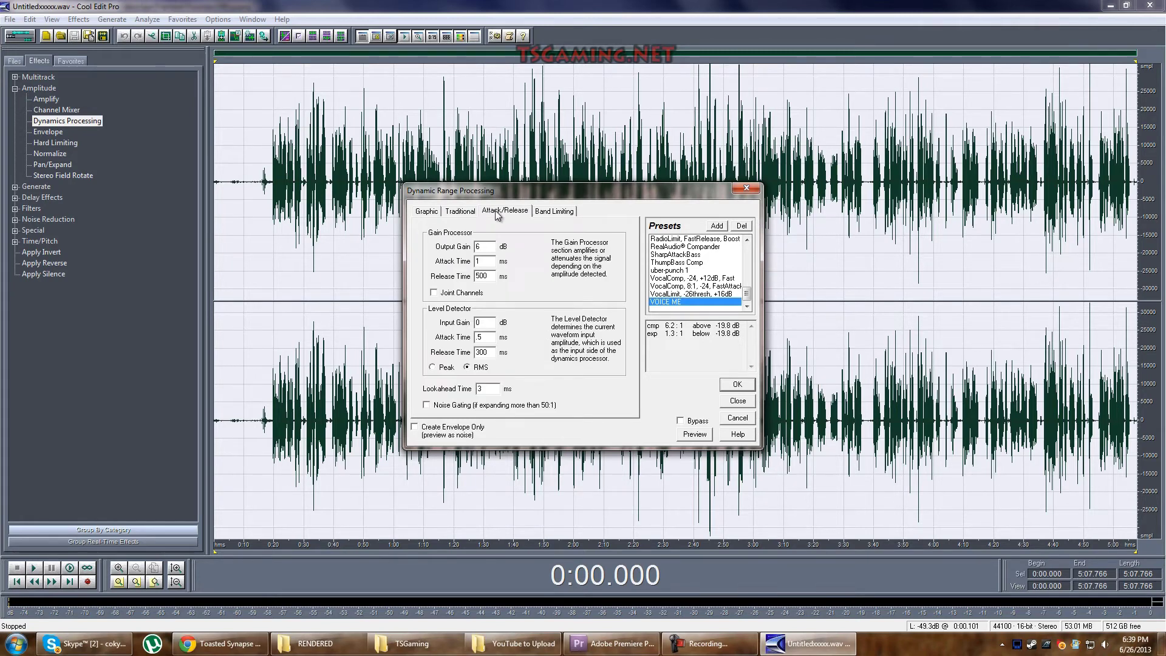
left_click(551, 213)
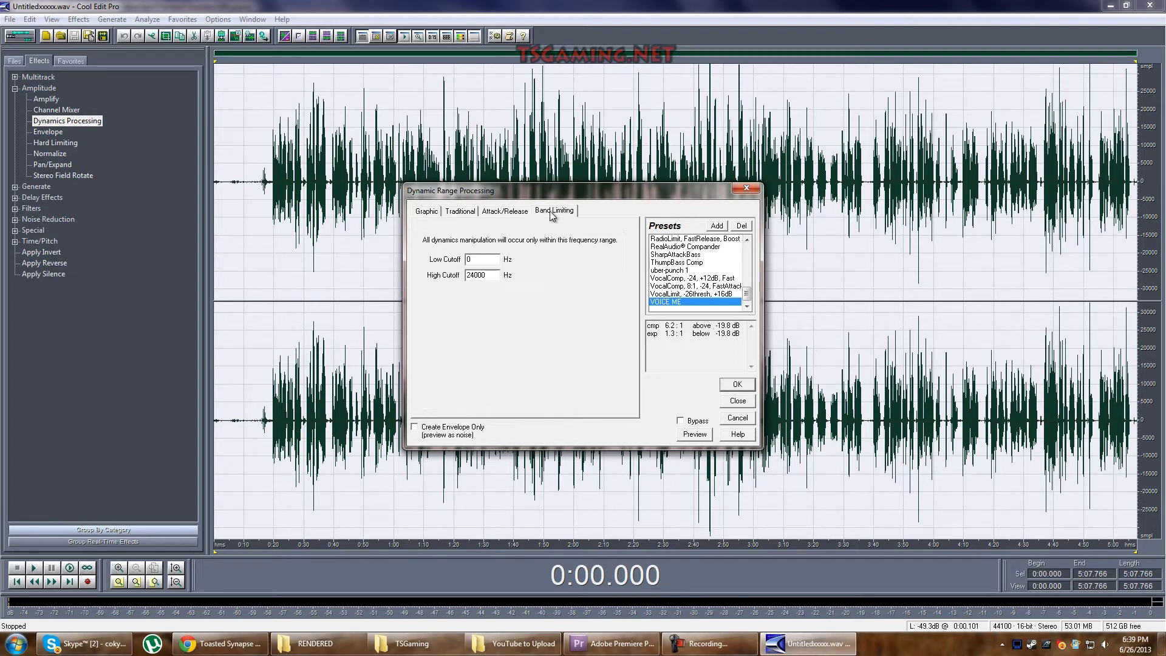
left_click(429, 213)
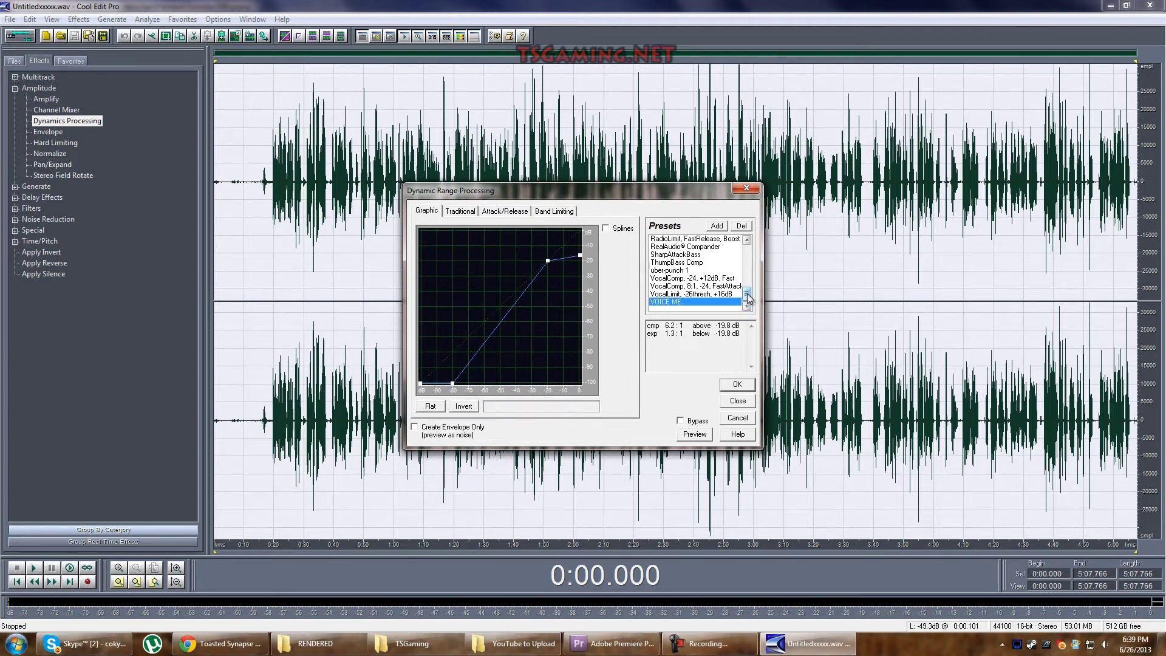
left_click_drag(749, 298, 747, 254)
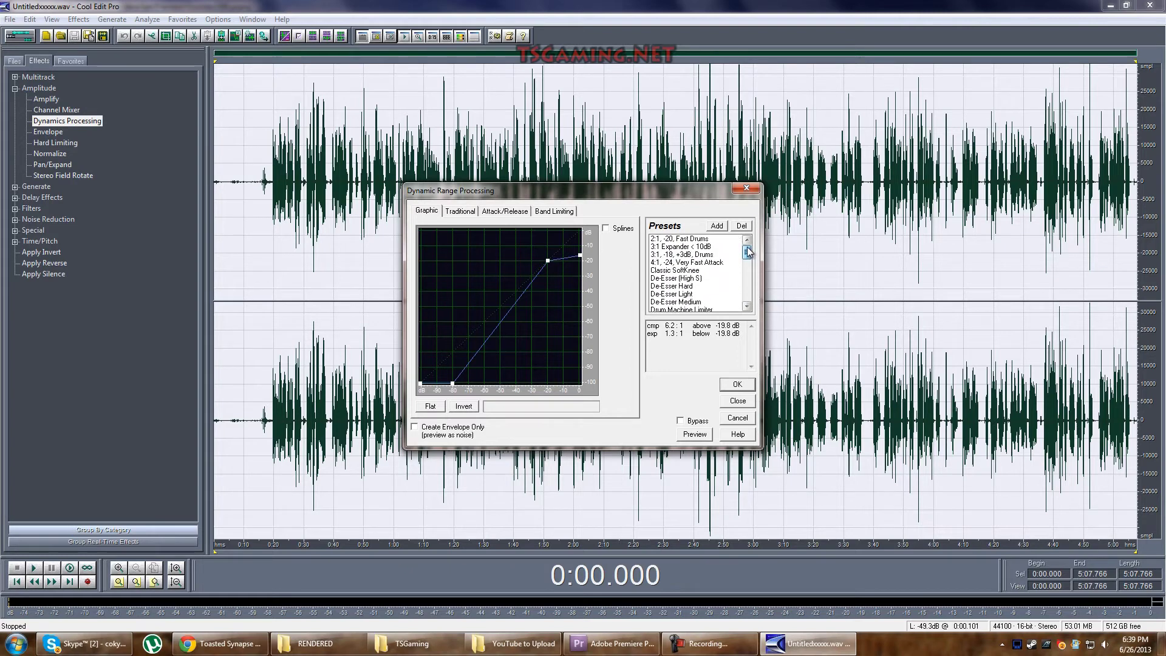
Step: Apply the VOICE ME dynamics preset to the entire waveform after trying a pulled-down low end on the 4:1, -24, Very Fast Attack curve
left_click(703, 264)
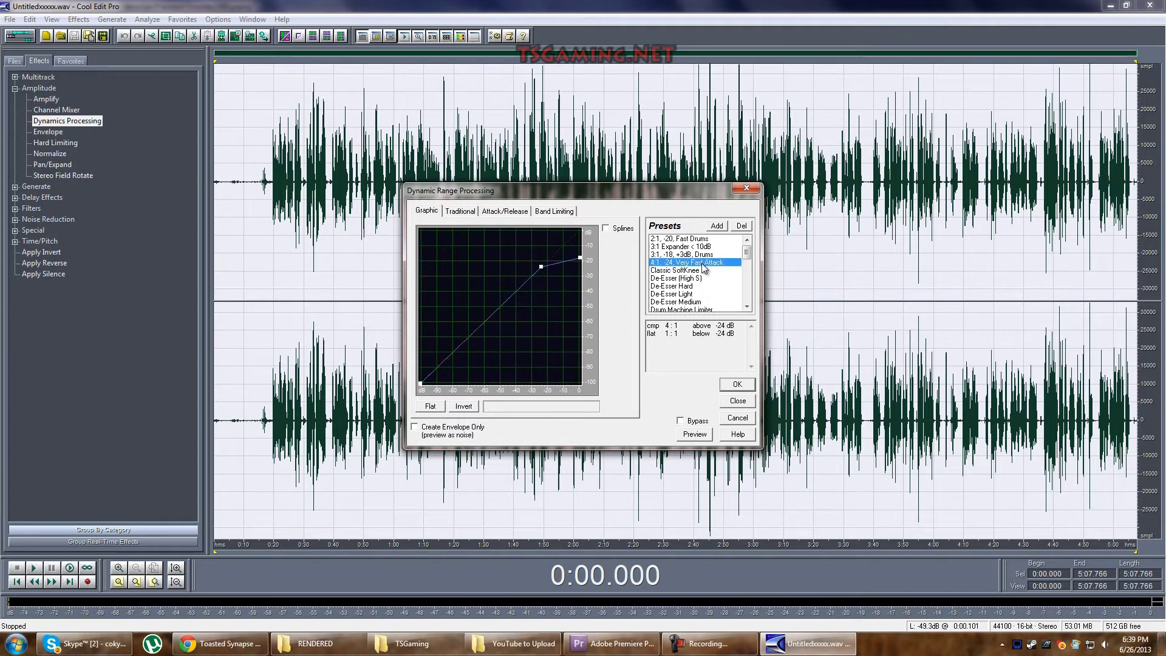
left_click_drag(451, 352, 453, 391)
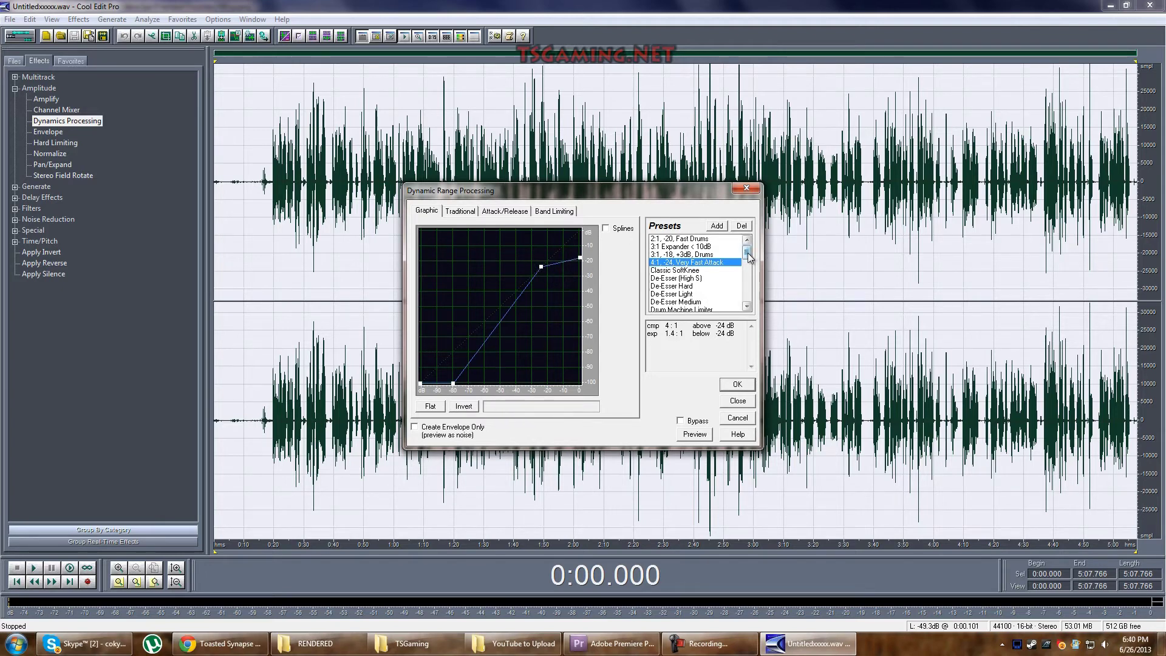
left_click_drag(746, 255, 747, 294)
left_click(669, 302)
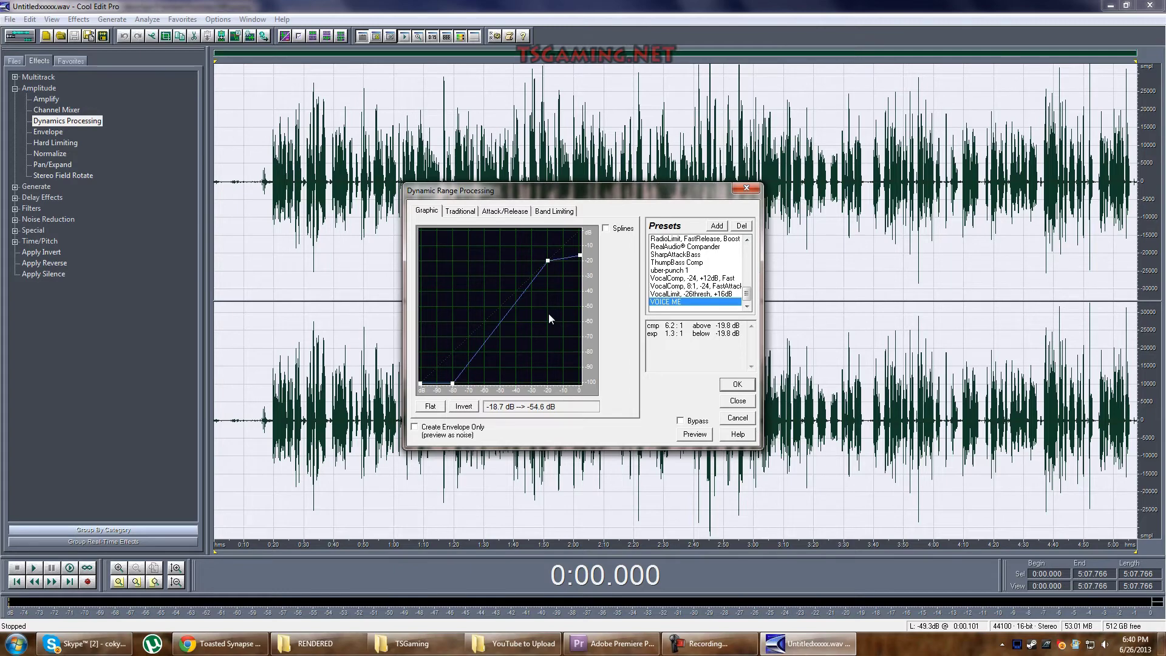
left_click(737, 384)
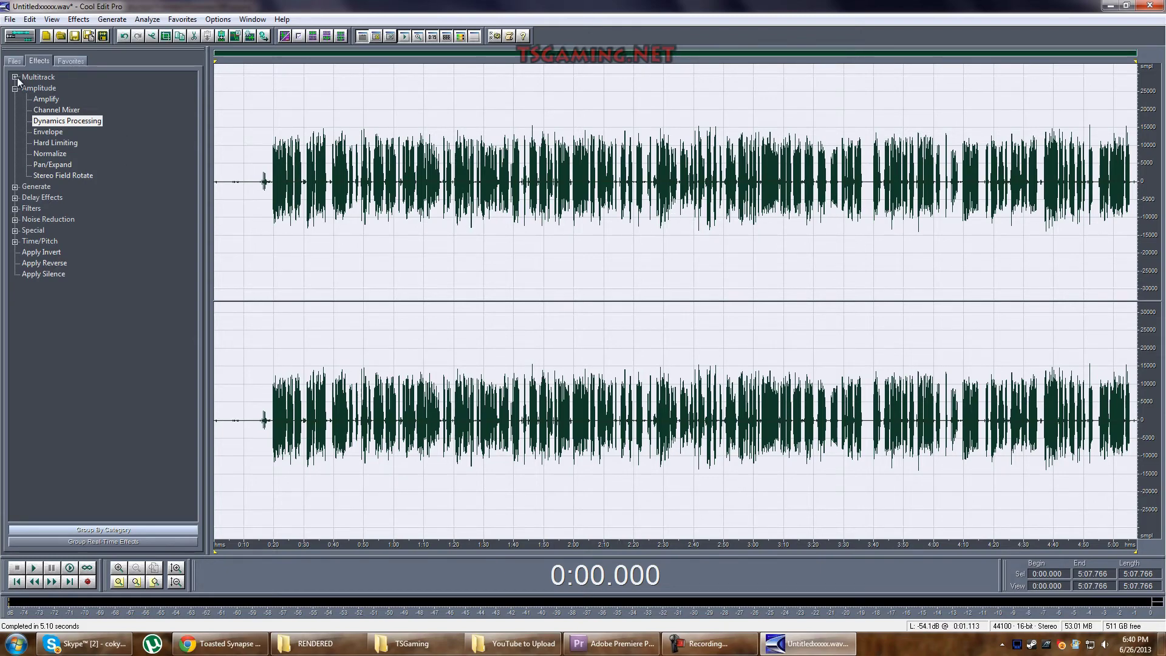
Step: Save the processed waveform as UntitledYYYYY.wav in the RENDERED folder and close Cool Edit Pro
left_click(10, 19)
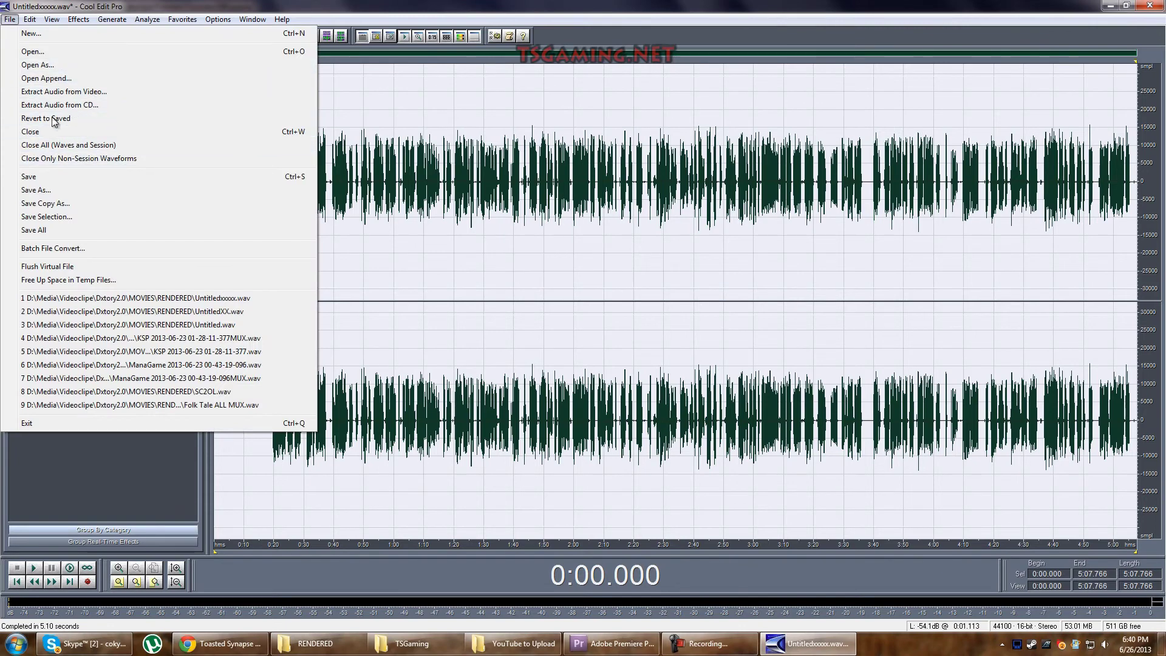
left_click(57, 190)
left_click(96, 186)
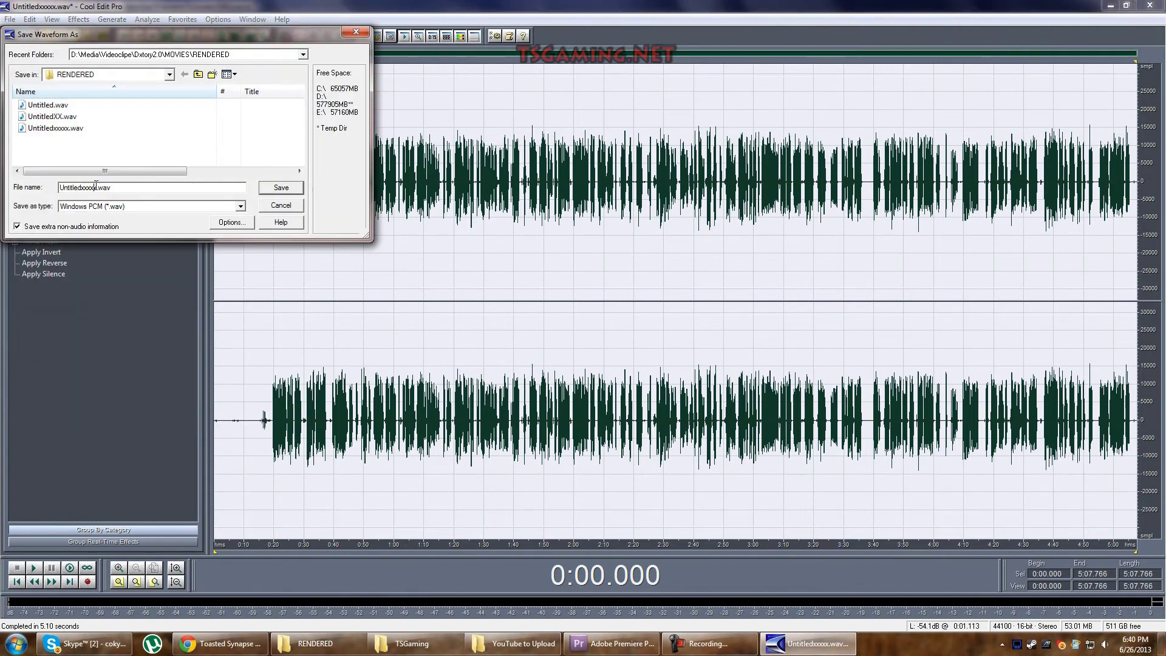
key("BackSpace")
key("BackSpace")
key("BackSpace")
key("BackSpace")
key("BackSpace")
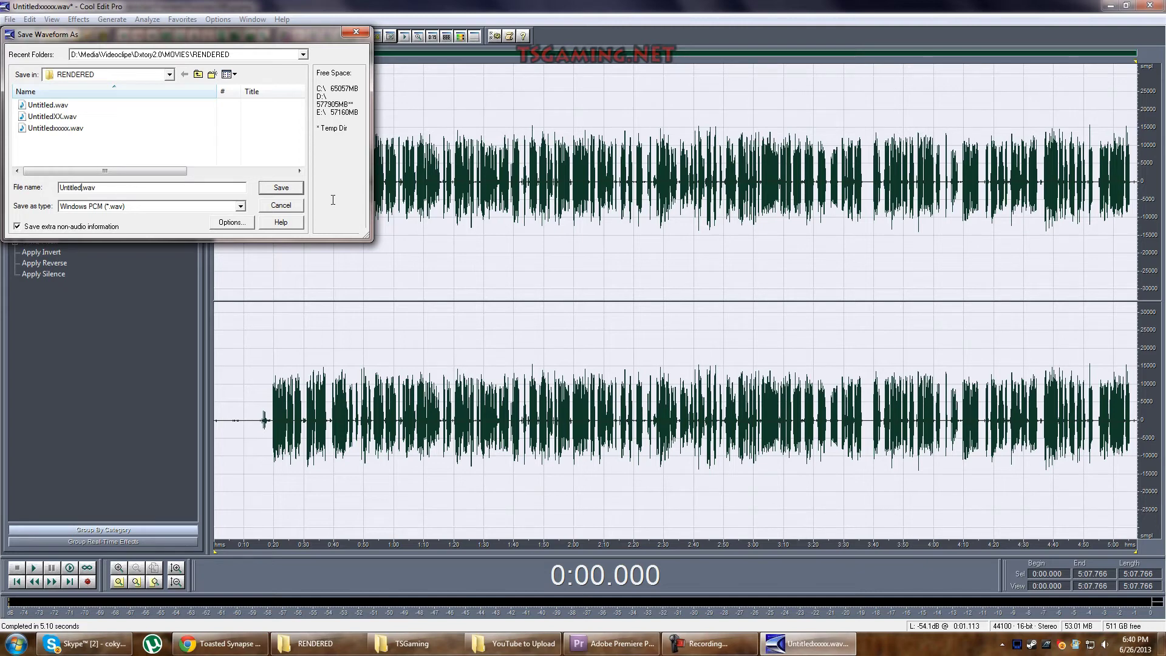
type("YYYYY")
left_click(281, 188)
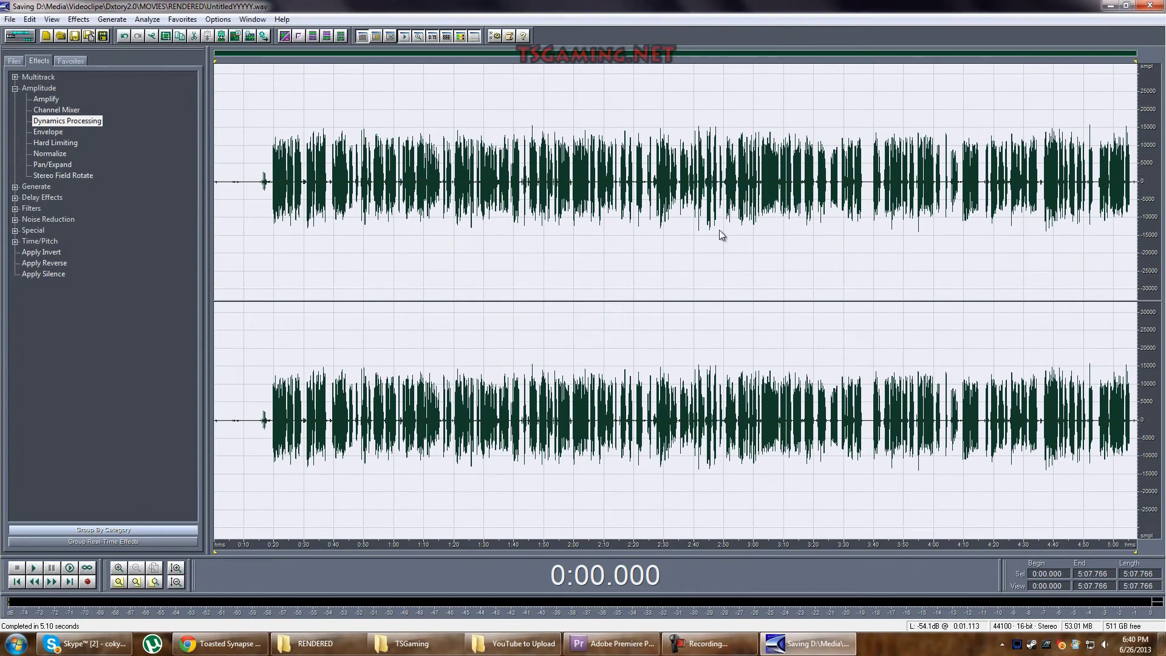
left_click(1150, 5)
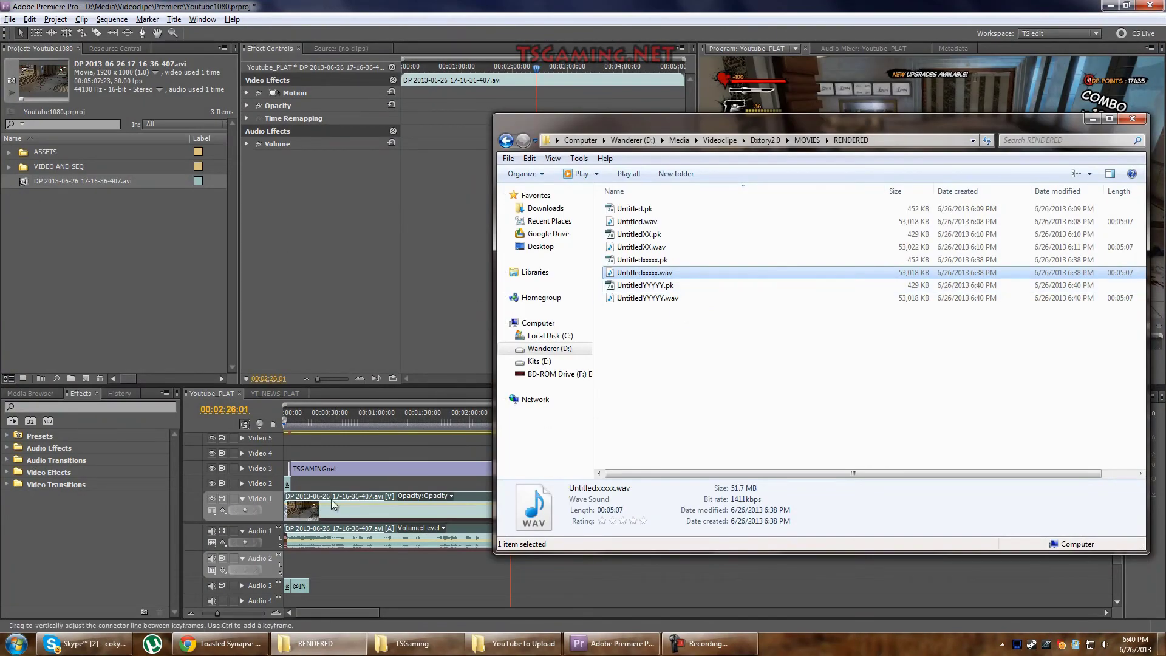
Step: Import UntitledYYYYY.wav from the RENDERED folder into the Premiere Pro project and place it at the start of the Audio 2 track
left_click_drag(564, 123, 473, 110)
left_click(555, 295)
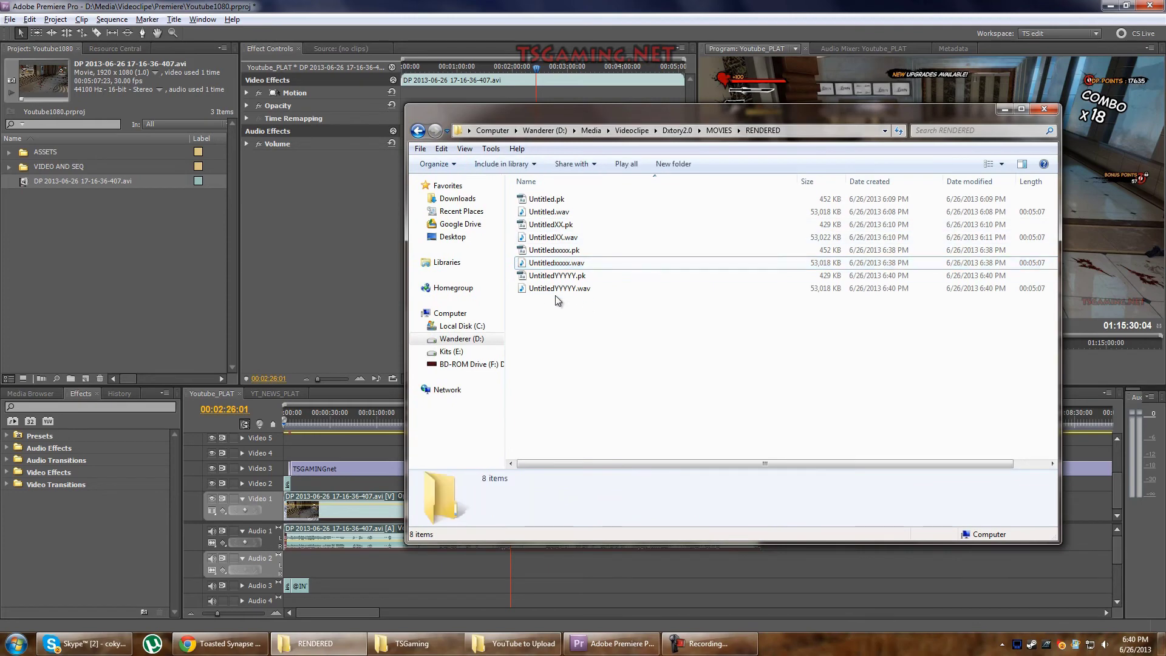
left_click(530, 290)
left_click_drag(530, 293, 83, 269)
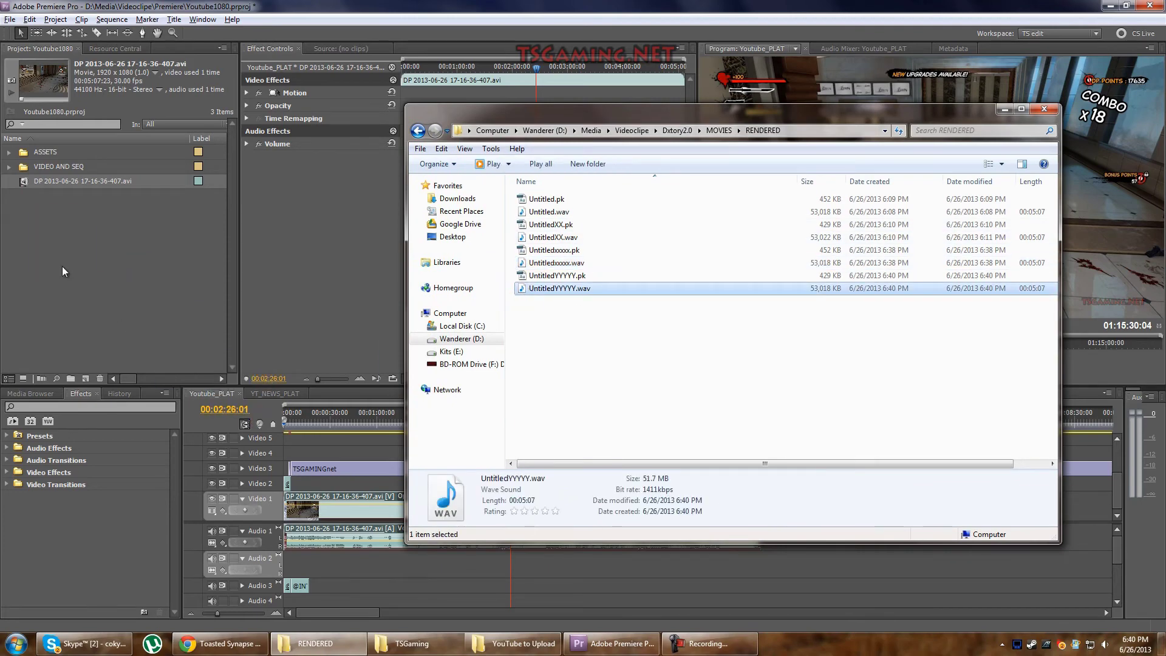
left_click(36, 193)
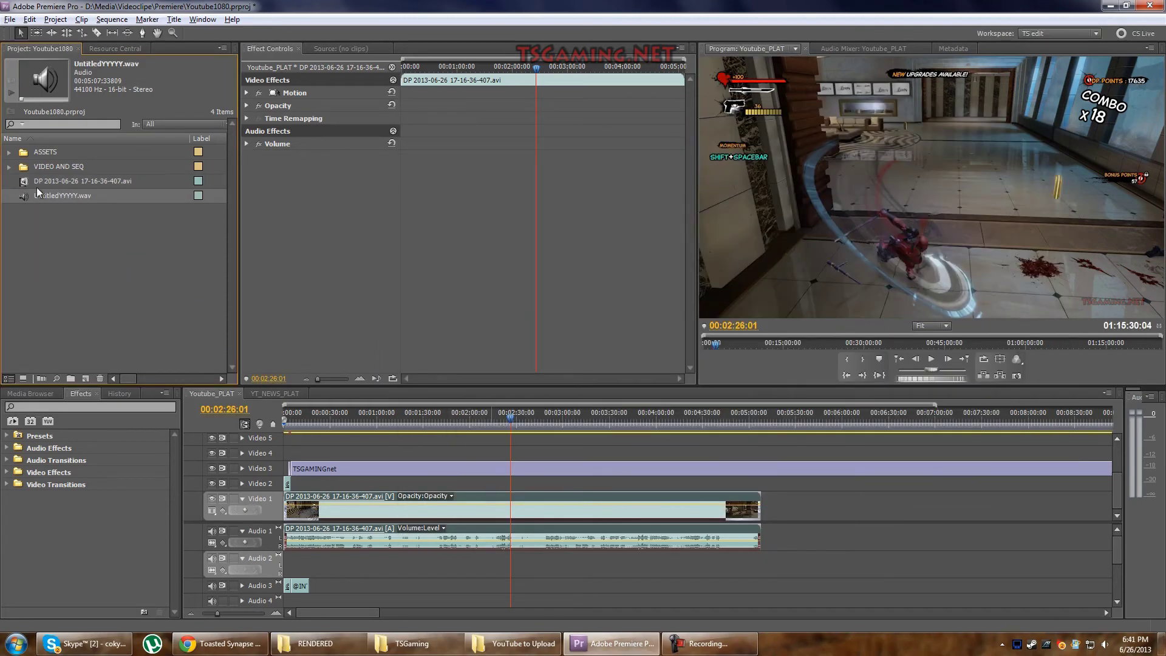
left_click_drag(25, 198, 287, 565)
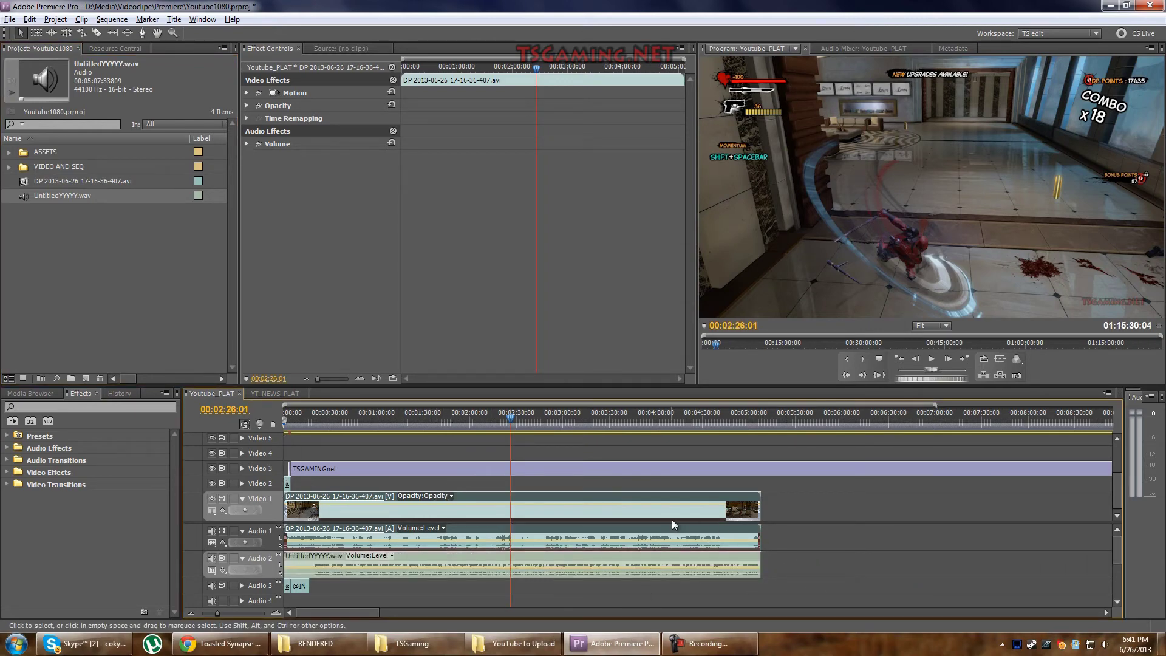
Step: Inspect the audio around 00:02:19:11 on the timeline, including the gameplay clip's audio gain options and its Volume effect parameters
left_click(499, 419)
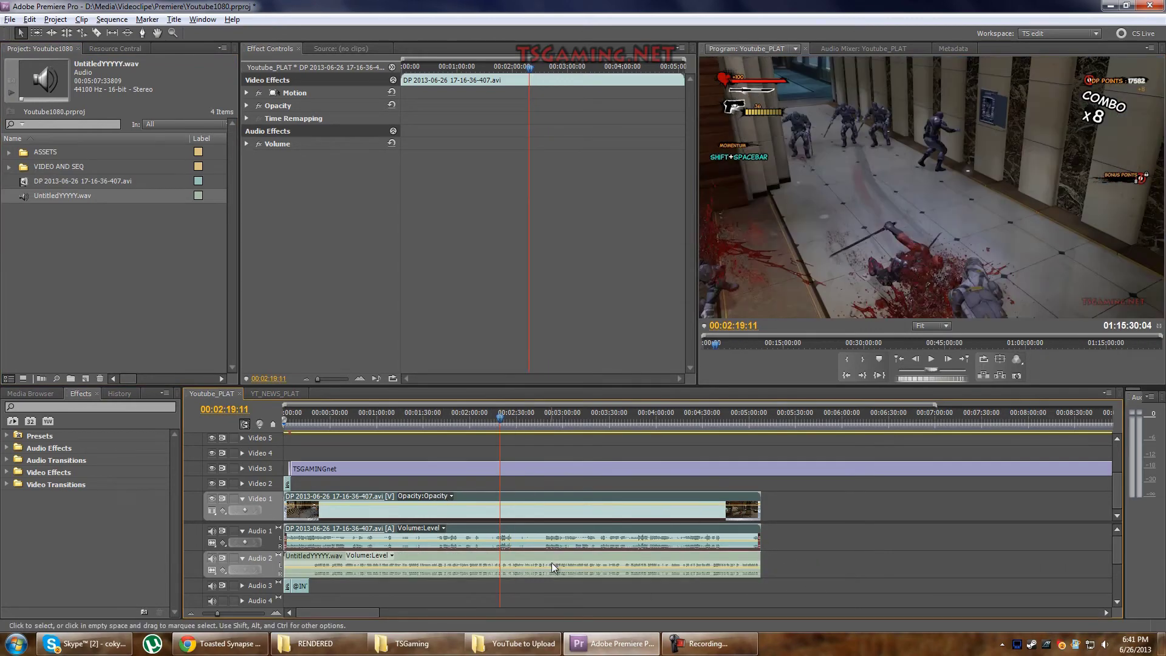
scroll(509, 553, "up", 2)
scroll(509, 554, "up", 1)
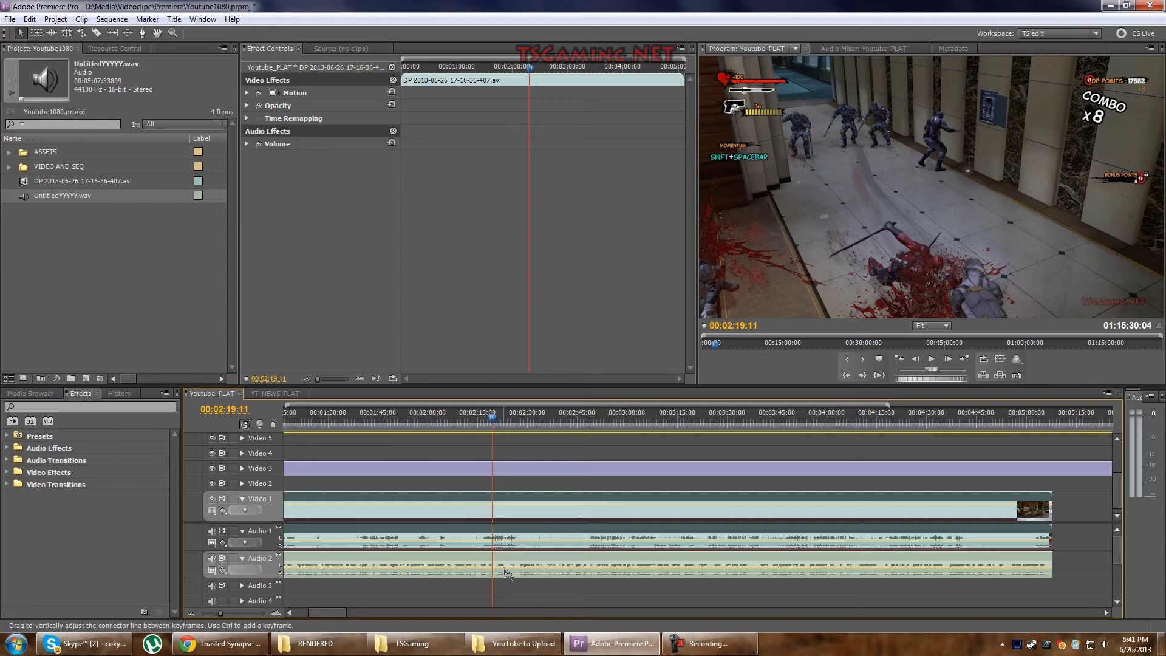
right_click(507, 530)
left_click(571, 393)
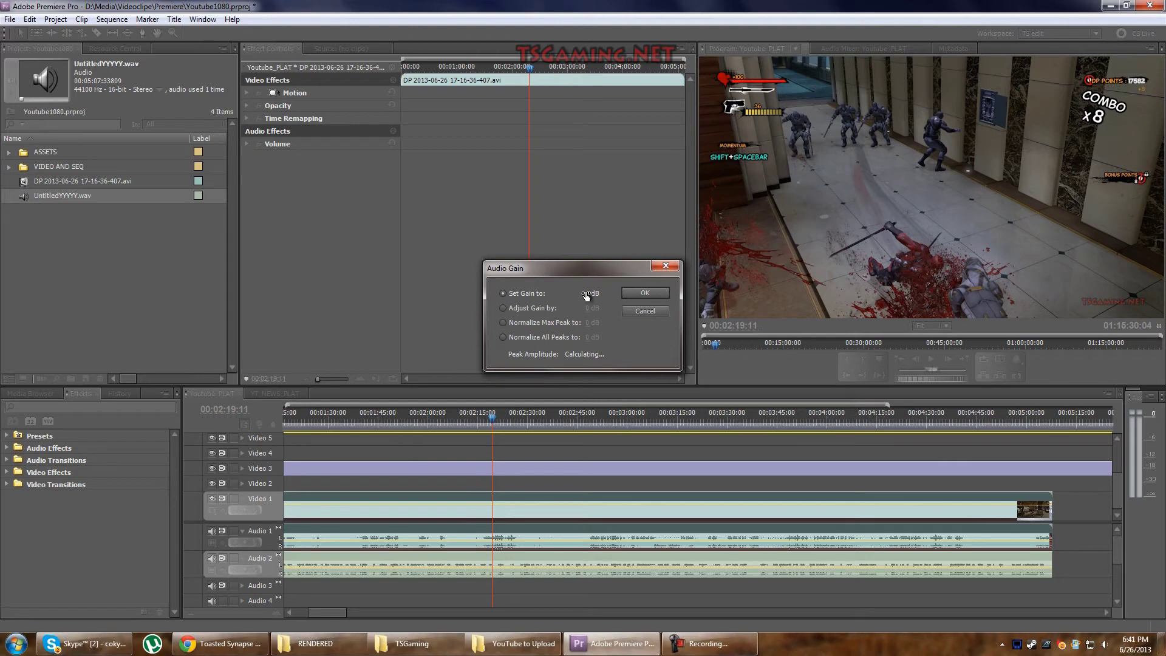
left_click(651, 311)
left_click(246, 144)
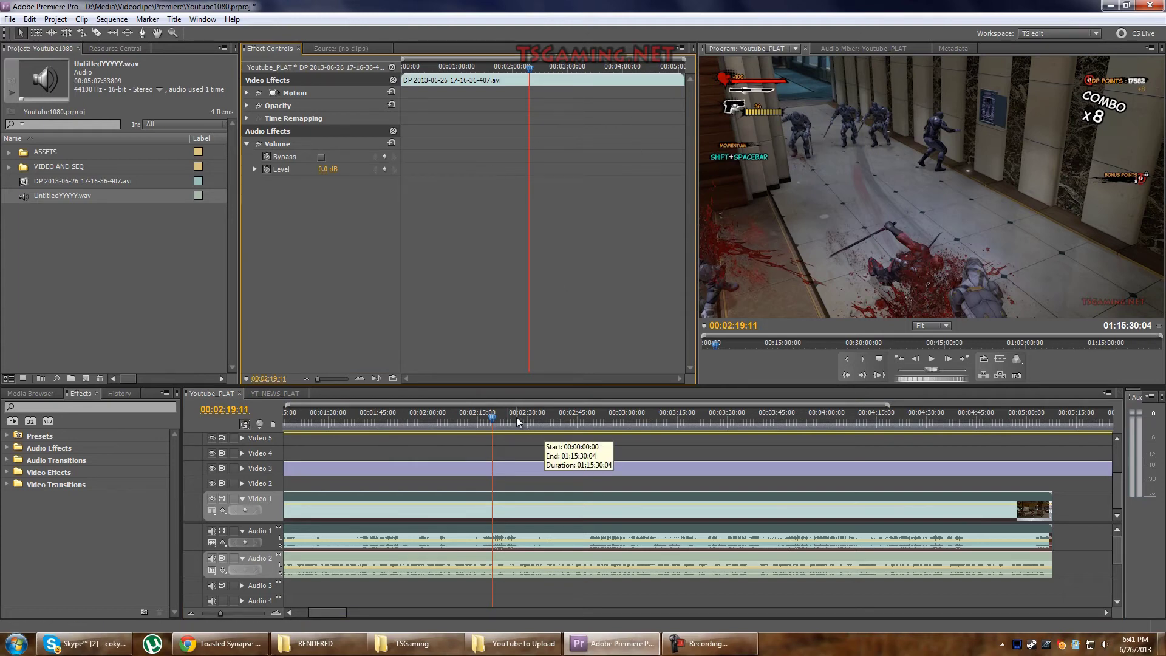
Step: View both audio tracks over the whole clip and review the Youtube_PLAT sequence settings without changing them
mouse_move(328, 612)
left_mouse_down()
mouse_move(314, 613)
mouse_move(331, 615)
left_mouse_up()
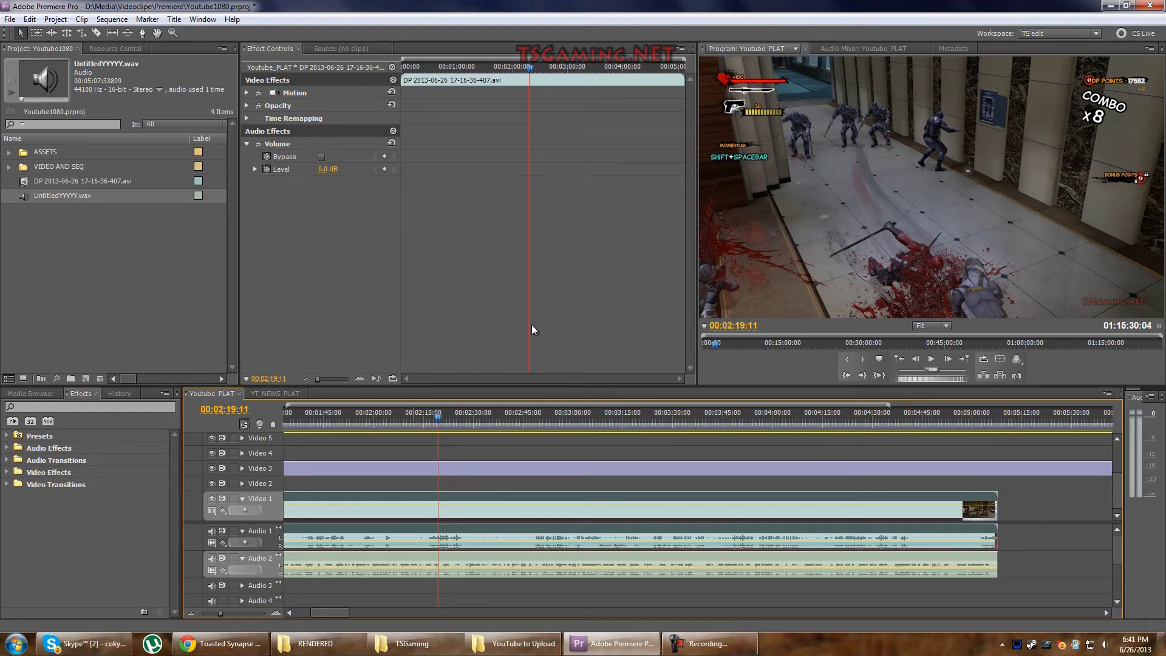
scroll(545, 553, "down", 3)
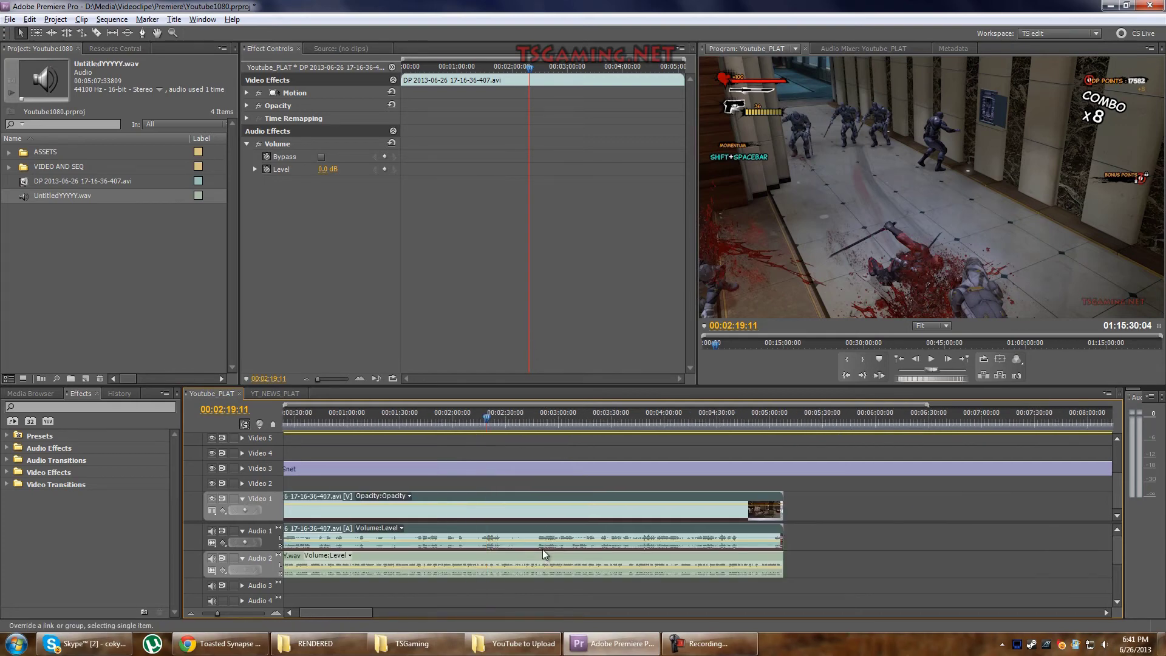
scroll(545, 553, "down", 2)
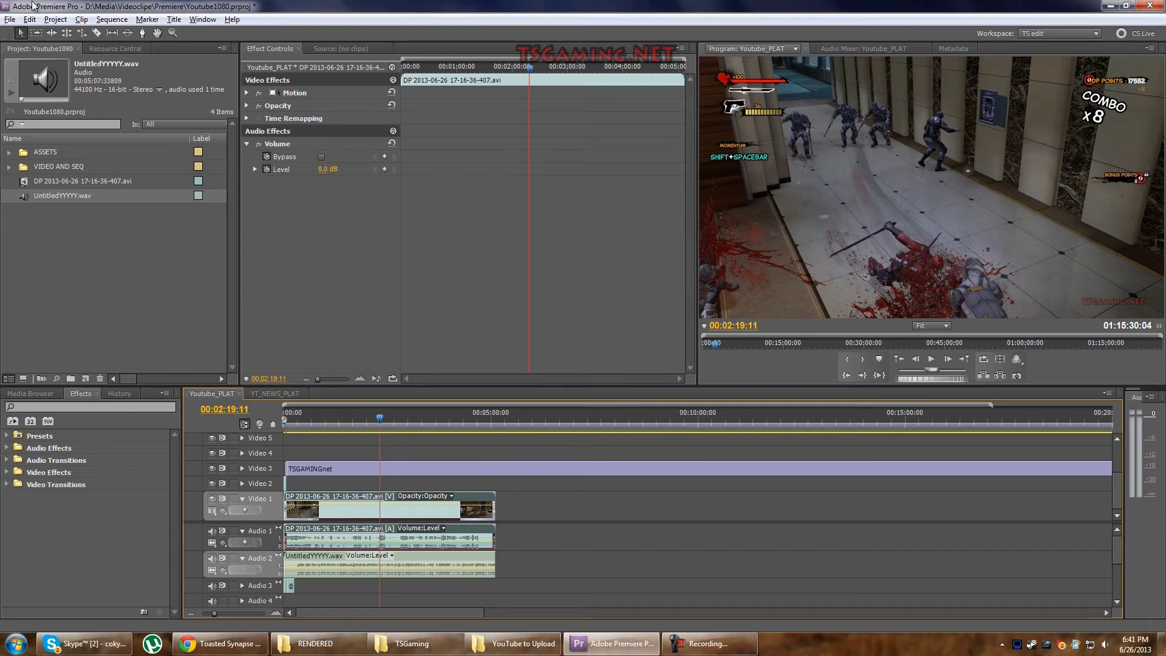
left_click(112, 19)
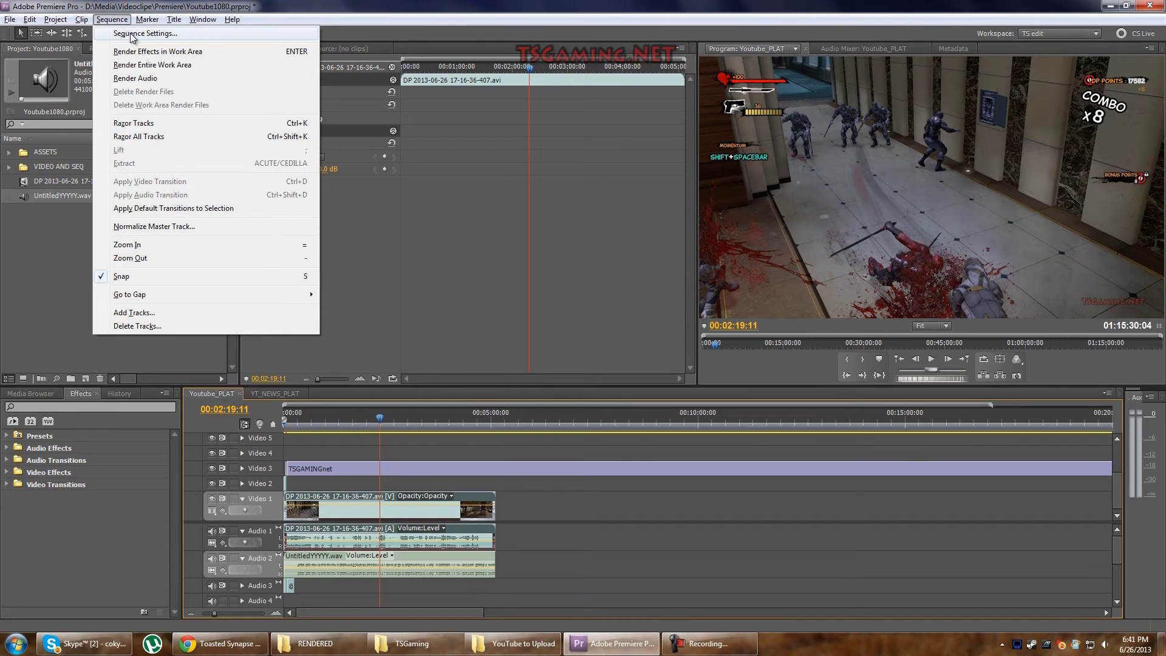
left_click(133, 35)
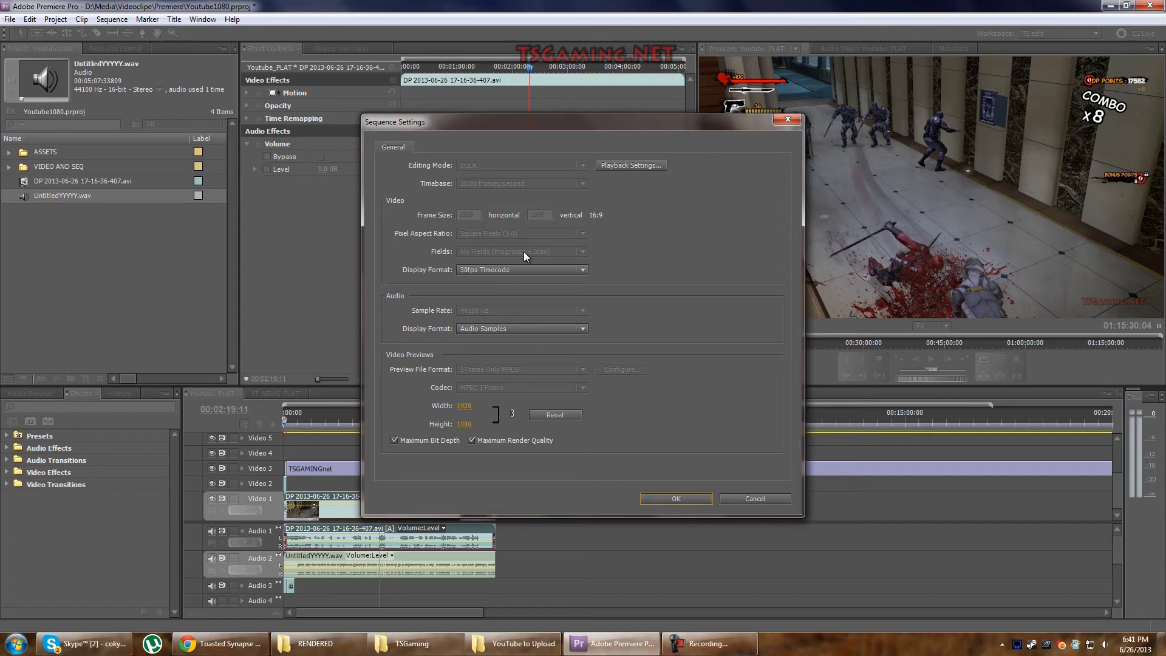
left_click(738, 498)
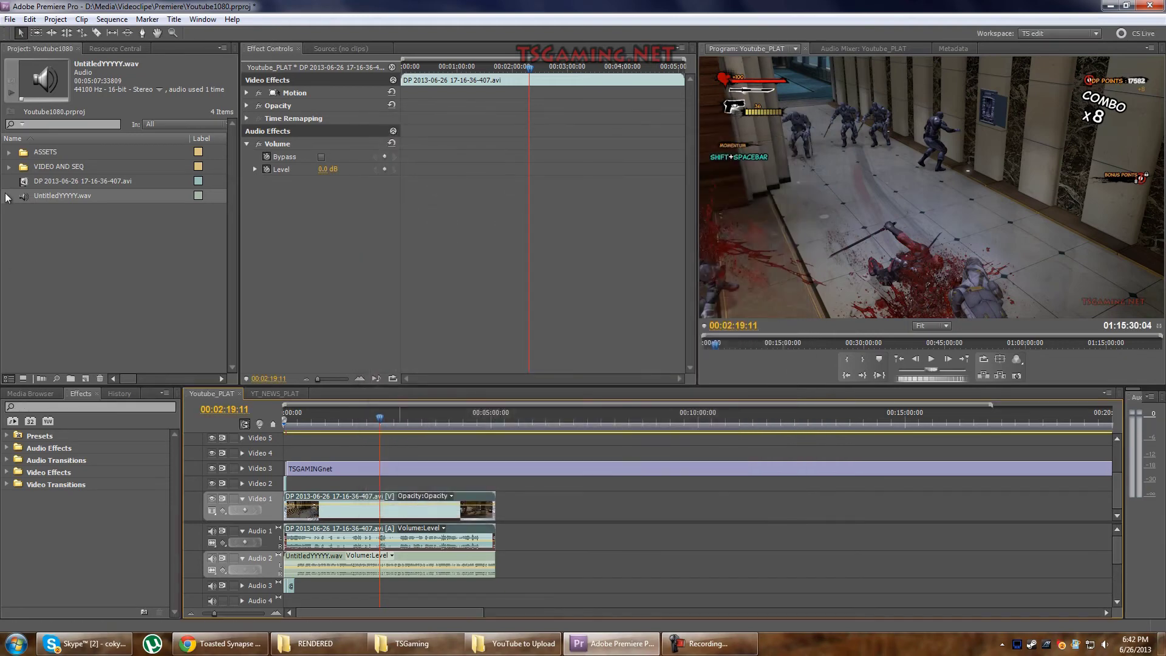
Step: Look into the VIDEO AND SEQ and ASSETS bins, and select the gameplay AVI and UntitledYYYYY.wav in the project
left_click(9, 167)
left_click(10, 167)
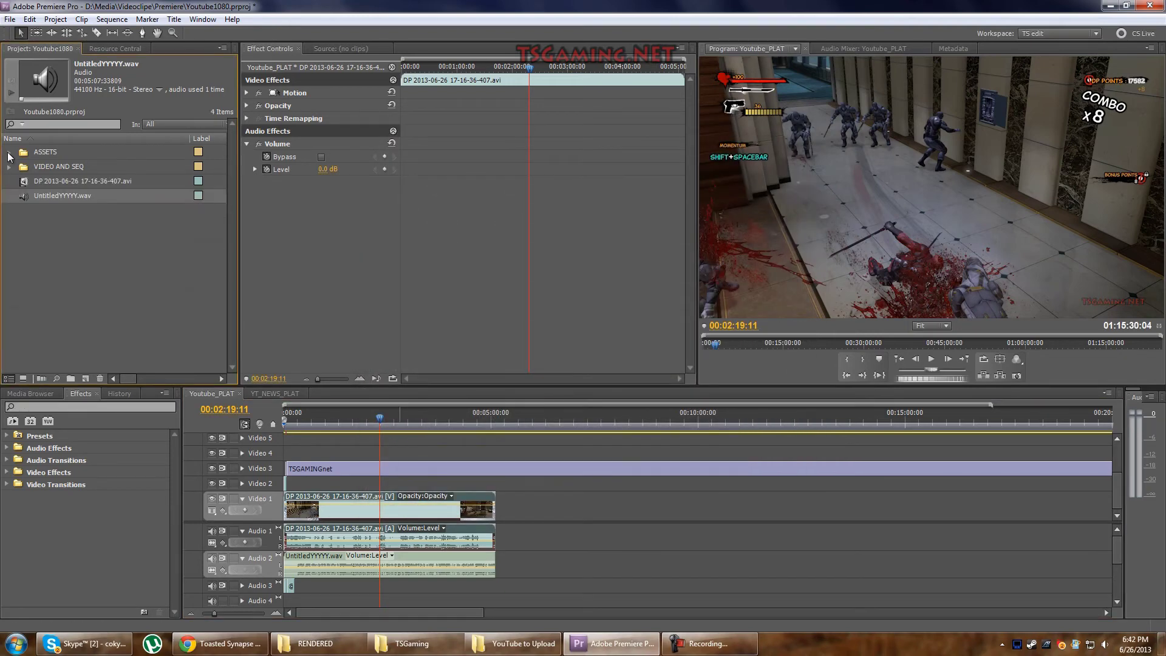
left_click(9, 153)
left_click(9, 153)
left_click(27, 185)
left_click(52, 219)
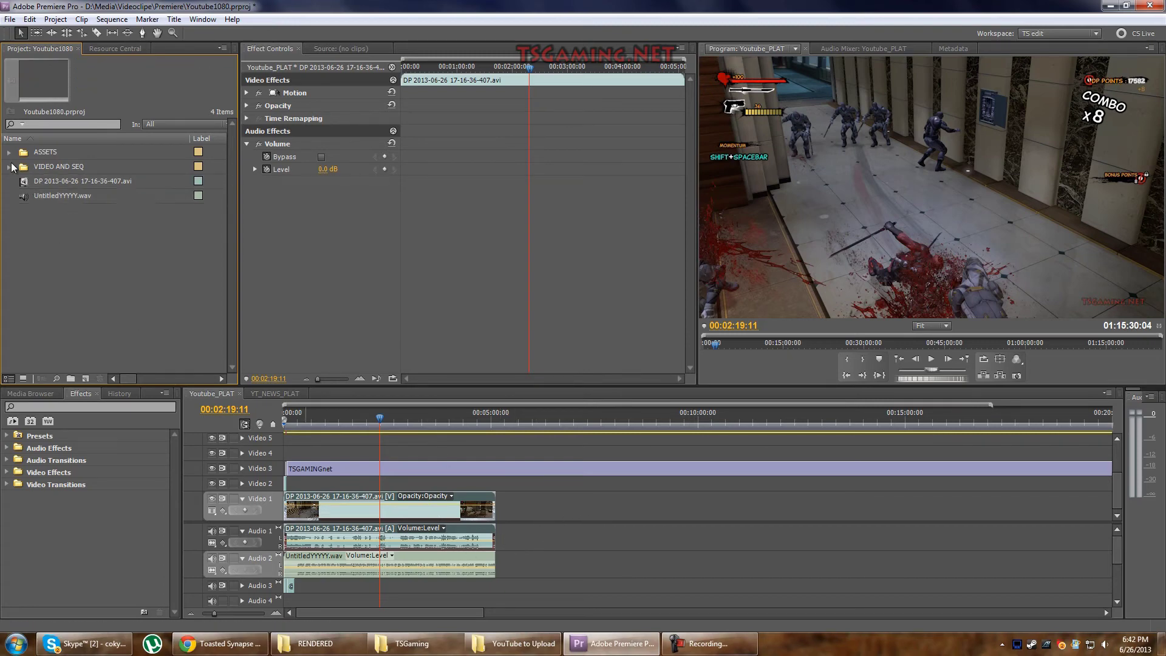
left_click_drag(95, 248, 19, 177)
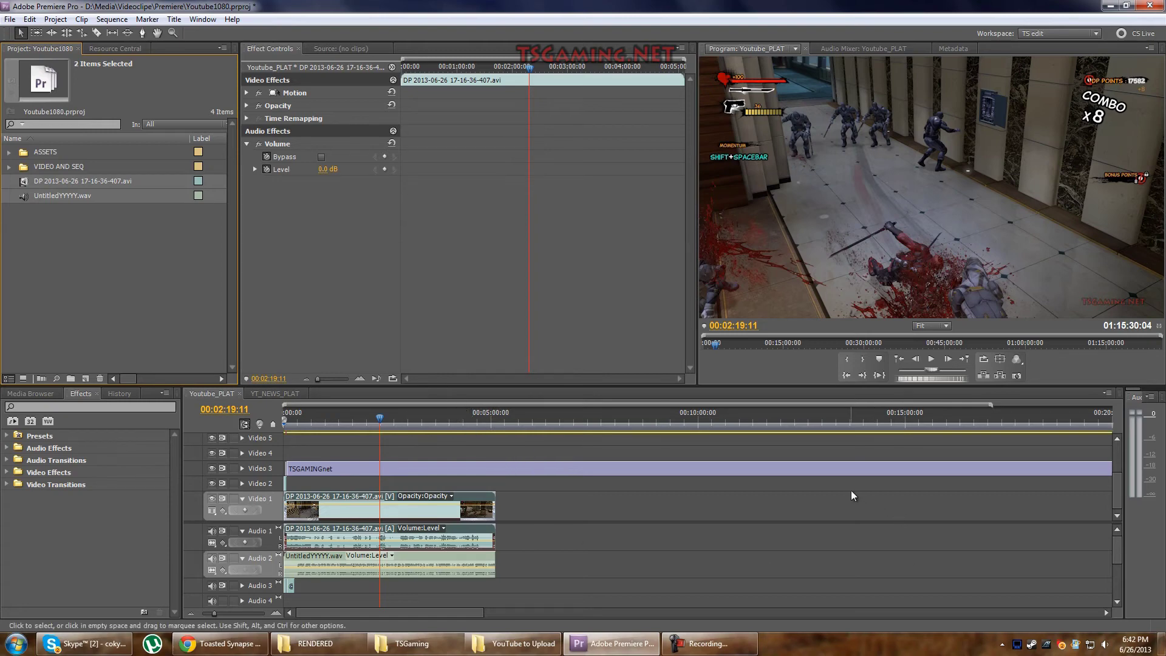
Step: Reopen the sequence settings to check the video preview, maximum bit depth and render quality options, and close them unchanged
left_click(122, 20)
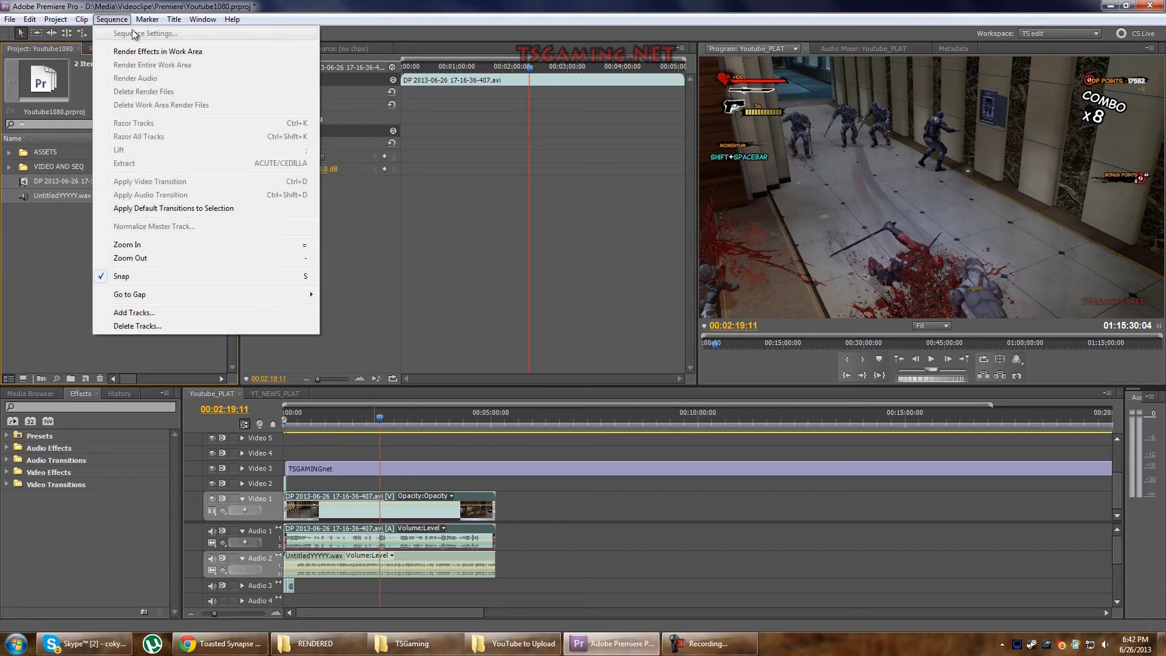
left_click(459, 439)
left_click(112, 20)
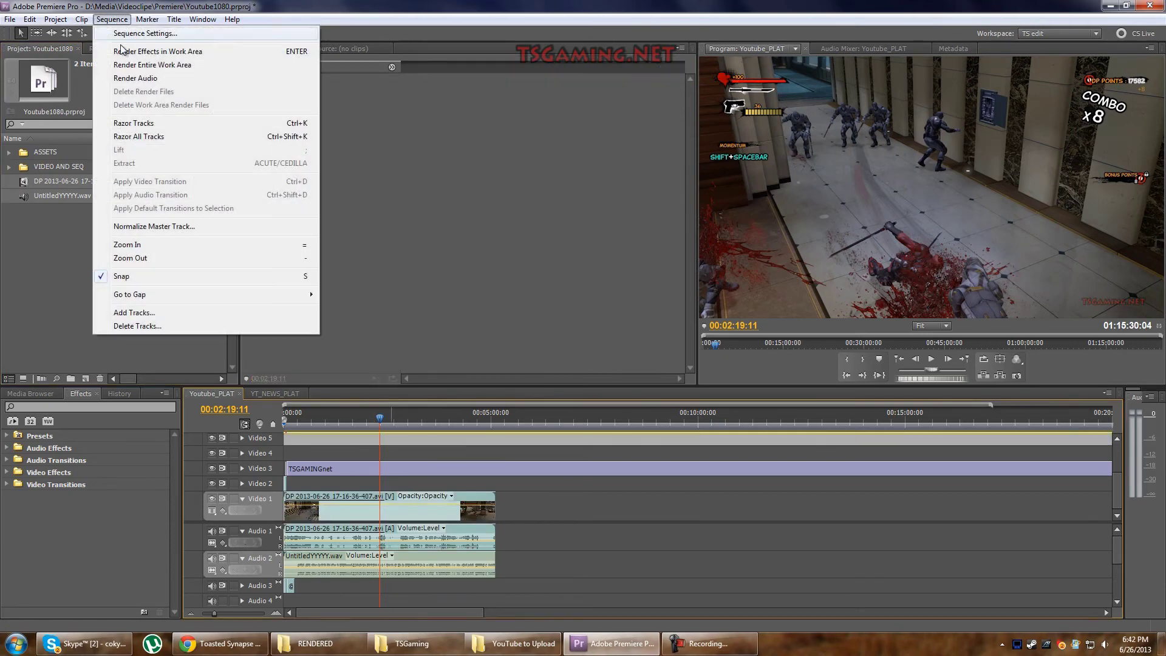
left_click(149, 34)
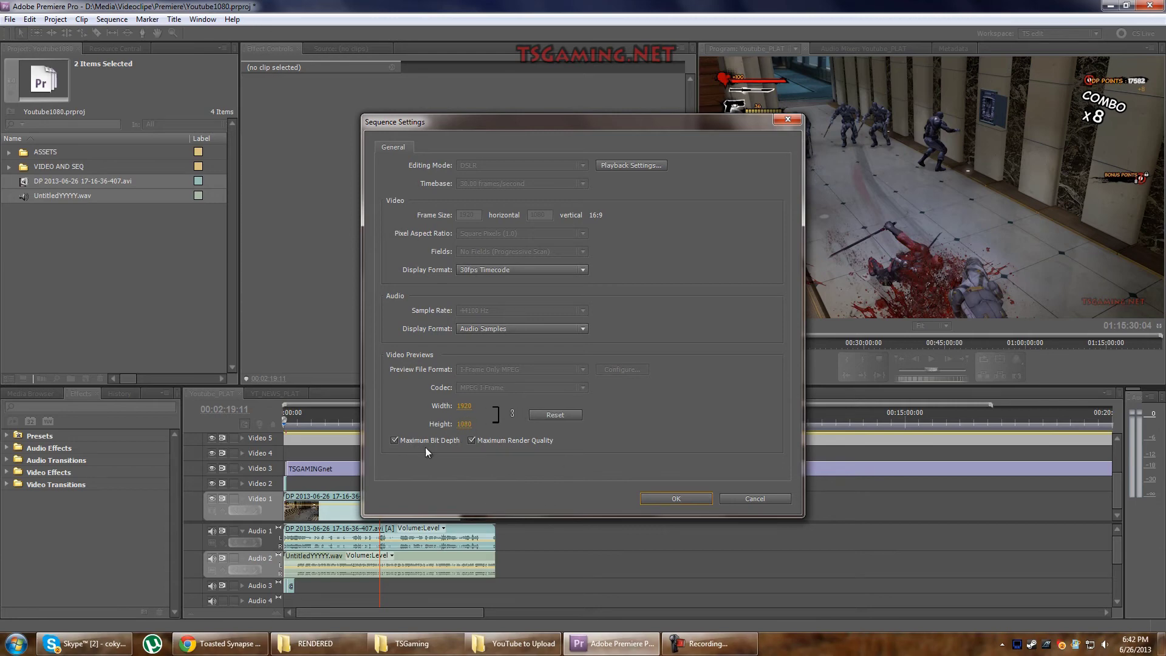
left_click(754, 498)
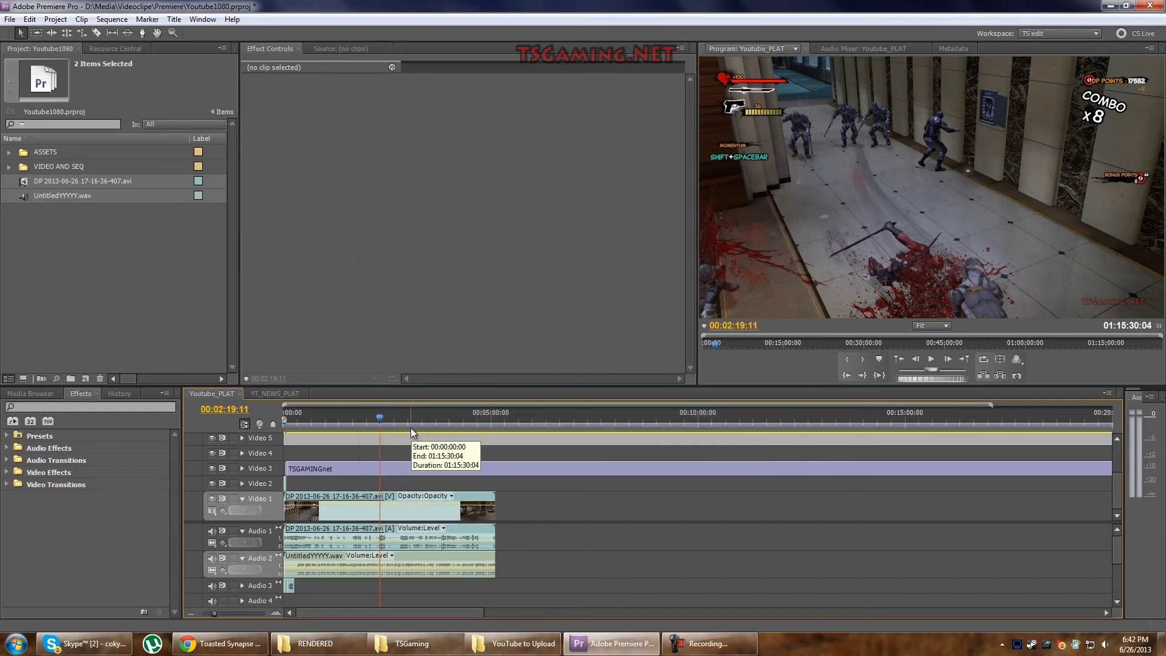
Step: Open the export settings for the Youtube_PLAT sequence and view the available H.264 presets, keeping the current YouTube PLATINUM preset
key("ctrl+m")
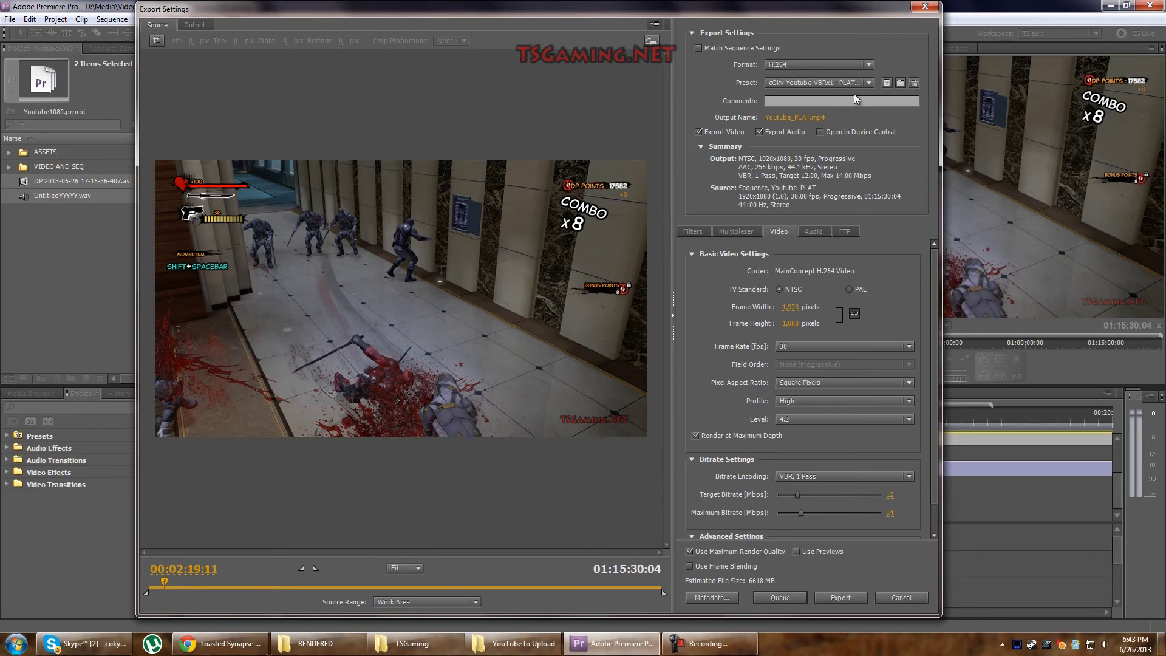
left_click(837, 81)
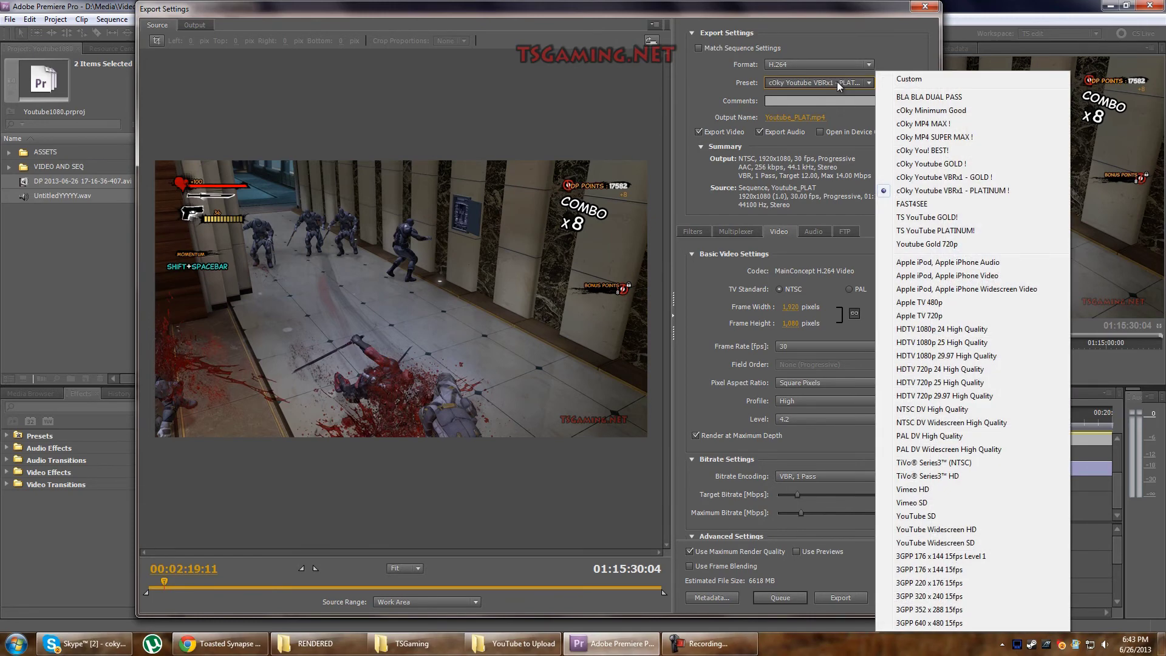
left_click(837, 81)
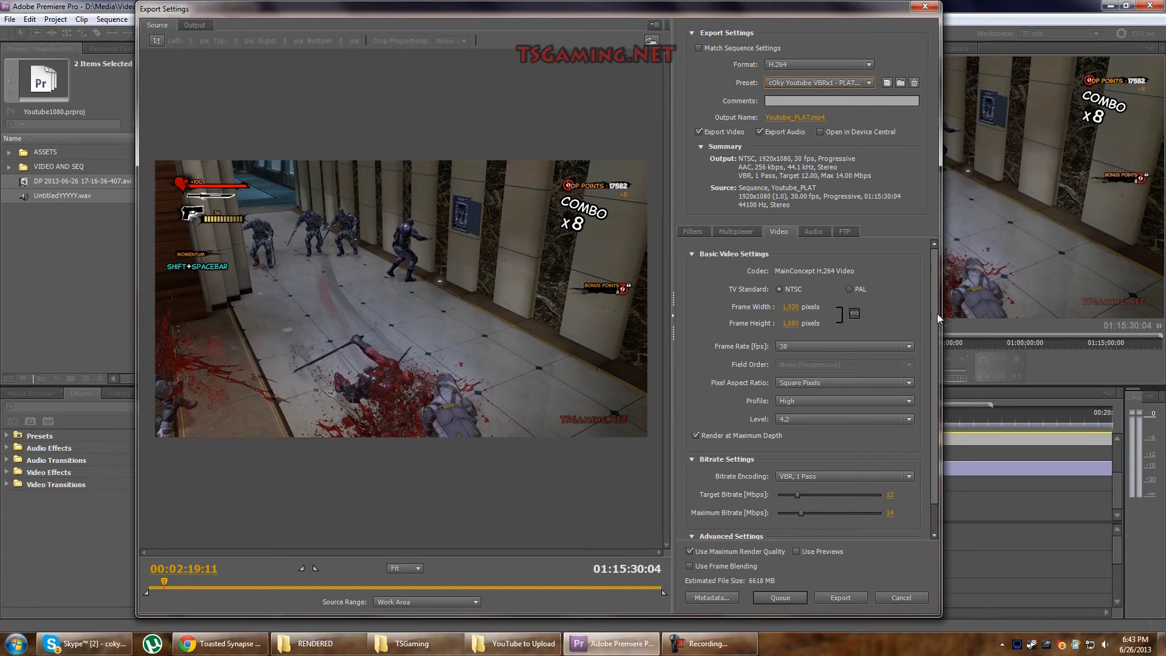
Step: Review the filter, multiplexer and audio settings of the export without changing them
left_click(696, 236)
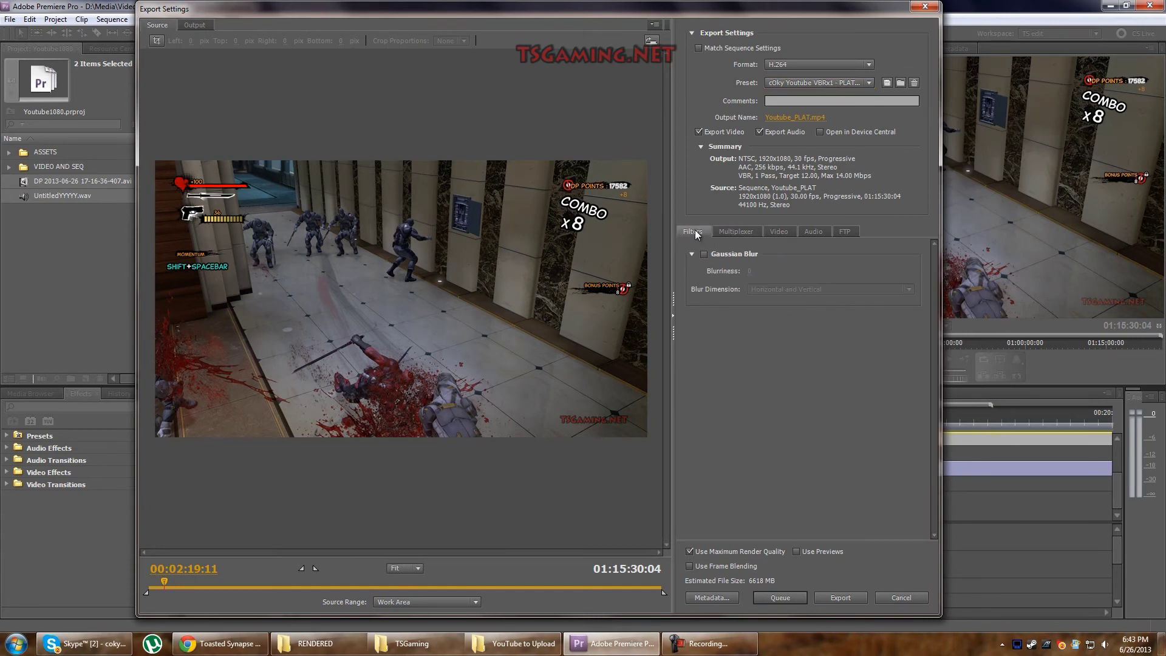
left_click(740, 235)
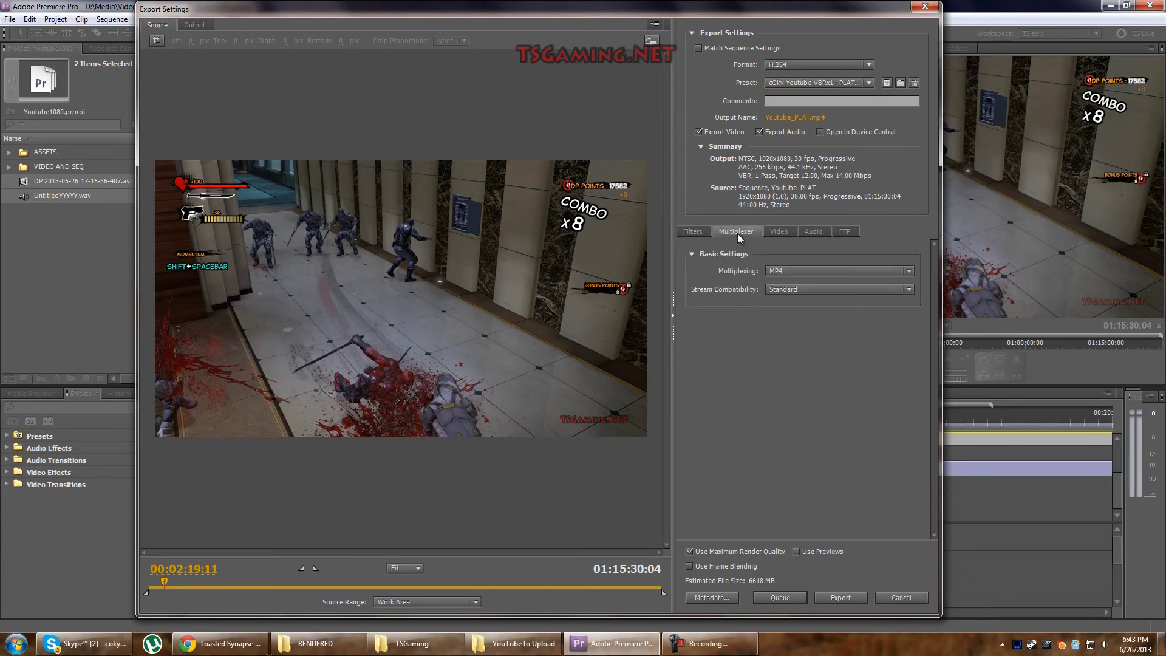
left_click(774, 233)
left_click(811, 231)
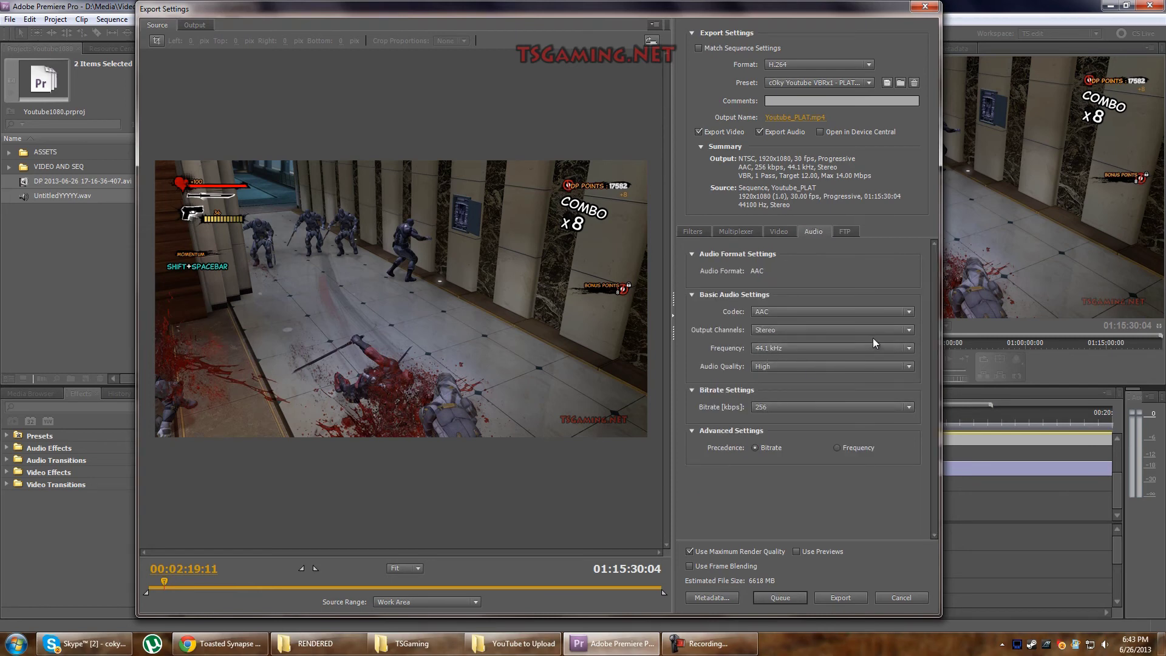
Step: Examine the export's video settings, from frame size, frame rate, profile and level down to the bitrate and key frame options
left_click(767, 229)
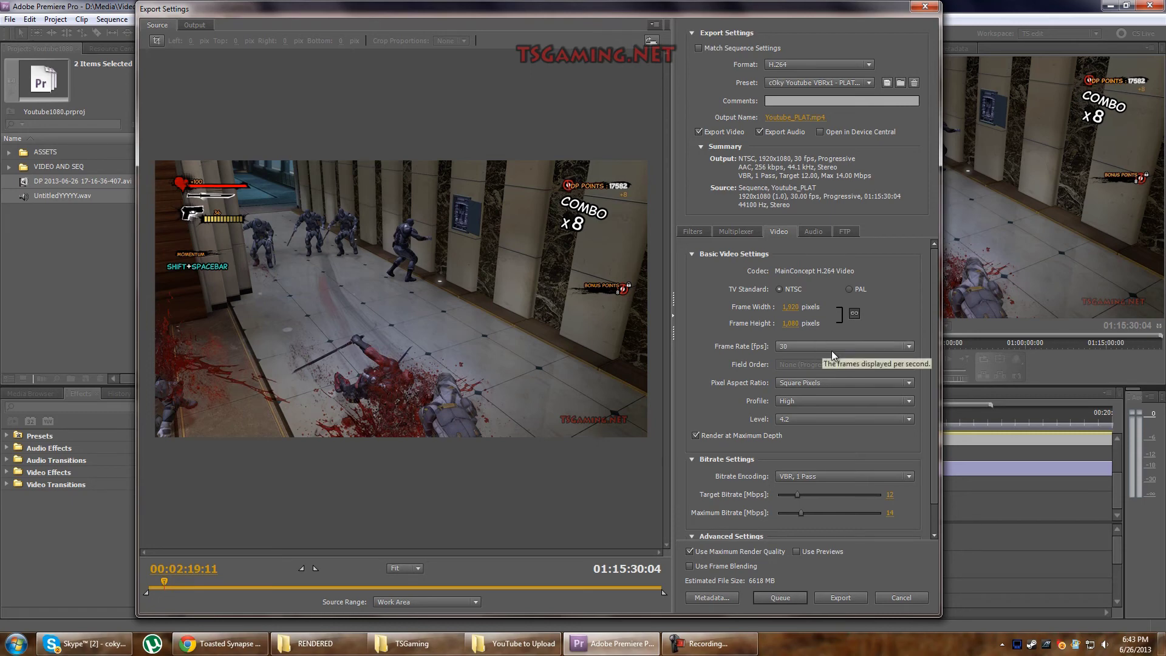
scroll(936, 387, "down", 1)
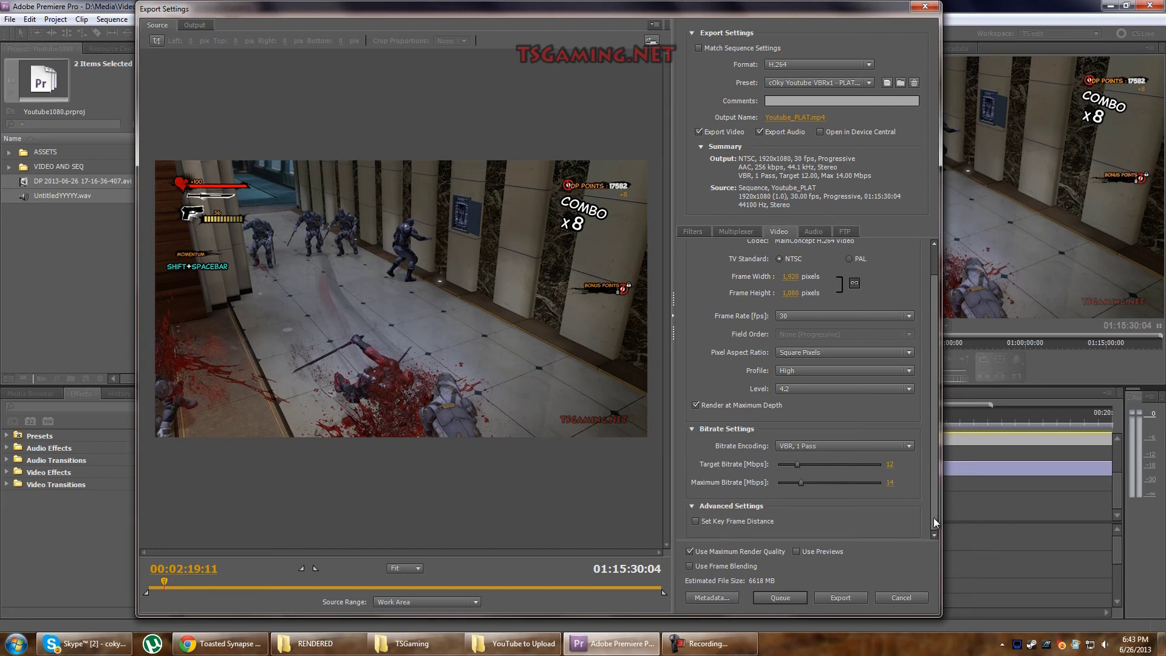
mouse_move(934, 517)
left_mouse_down()
mouse_move(934, 469)
mouse_move(942, 516)
left_mouse_up()
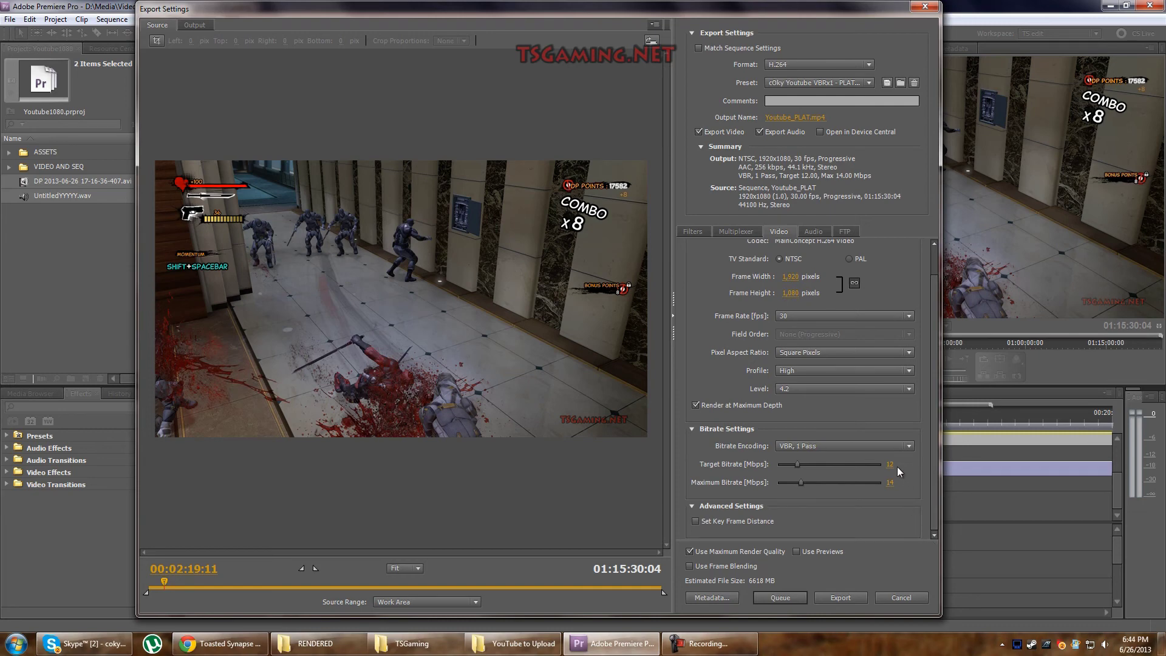
Step: Switch to Dxtory to check the video codec, keep Ut Video Codec YUV420 (ULY0) VCM x86, and return to the export settings, dismissing the avast! notification
left_click(1016, 645)
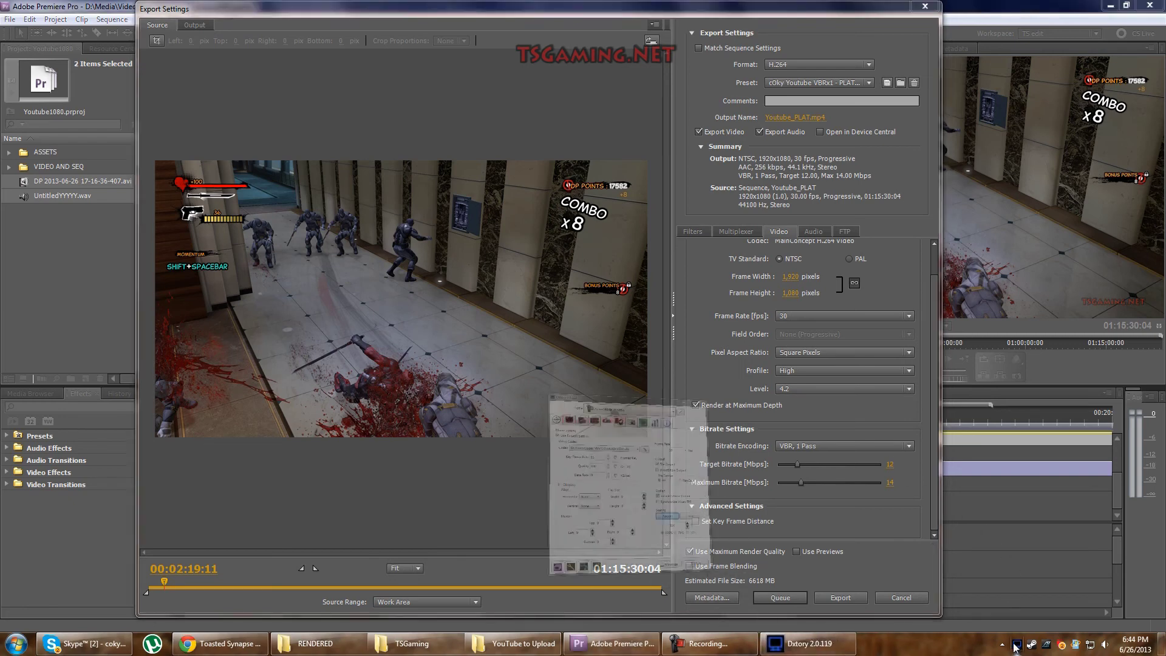
left_click(441, 206)
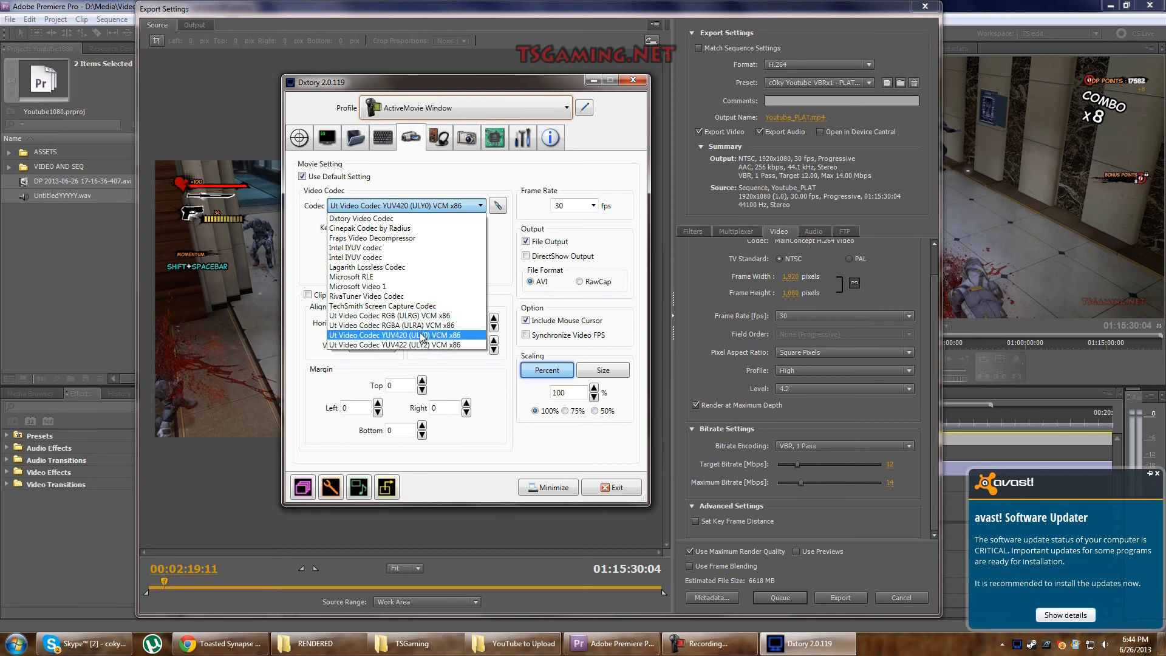
left_click(401, 335)
left_click(593, 79)
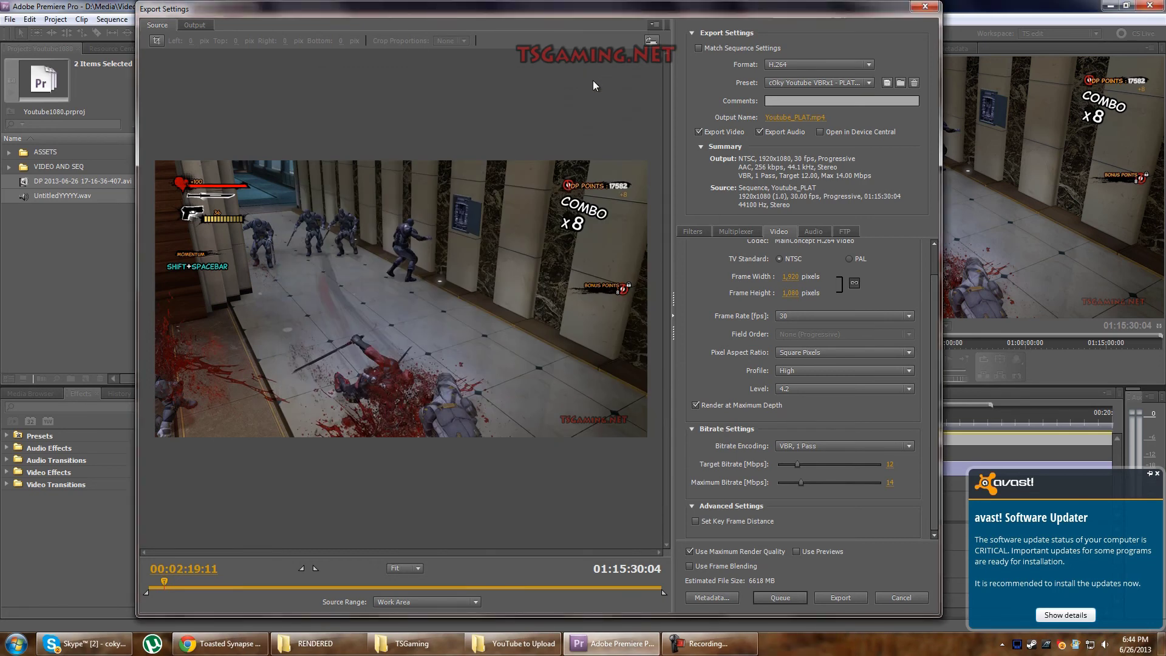
left_click(1157, 473)
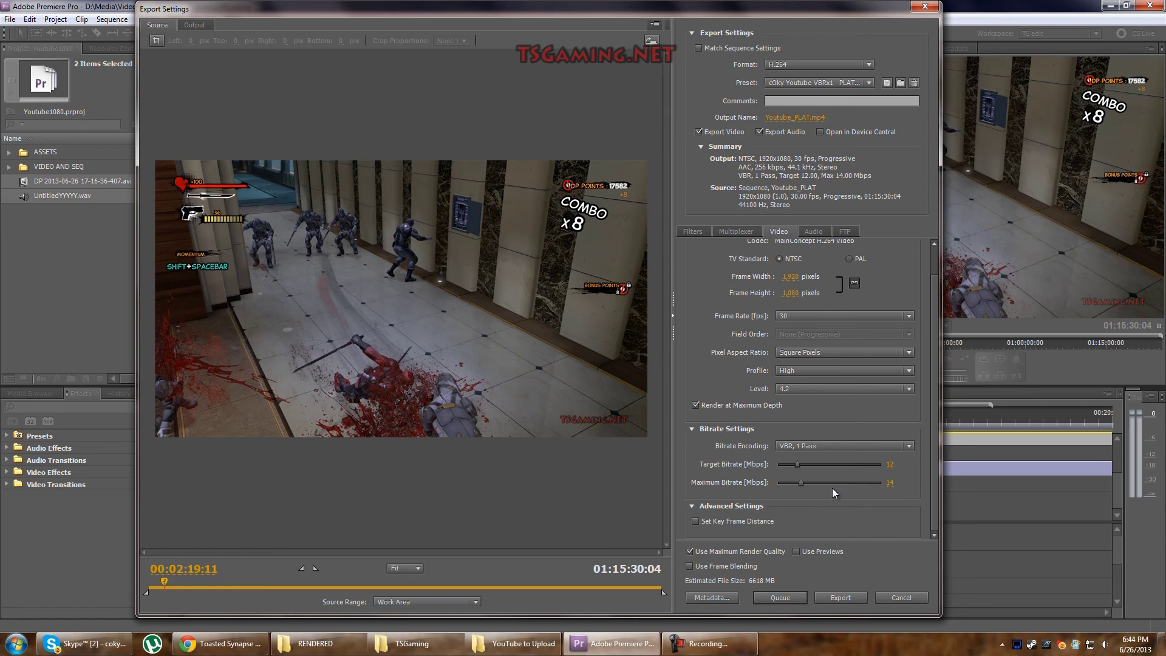
Step: Cancel the export and minimise Premiere Pro and the RENDERED folder to reach the screen recorder's controls
left_click(902, 598)
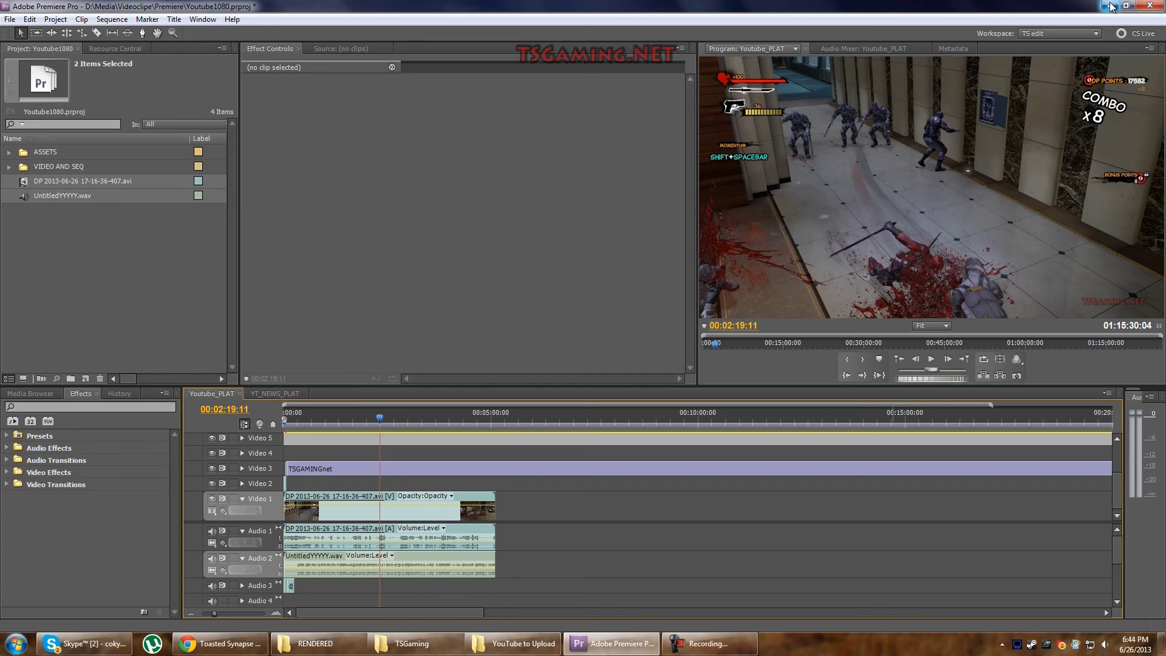
left_click(1110, 7)
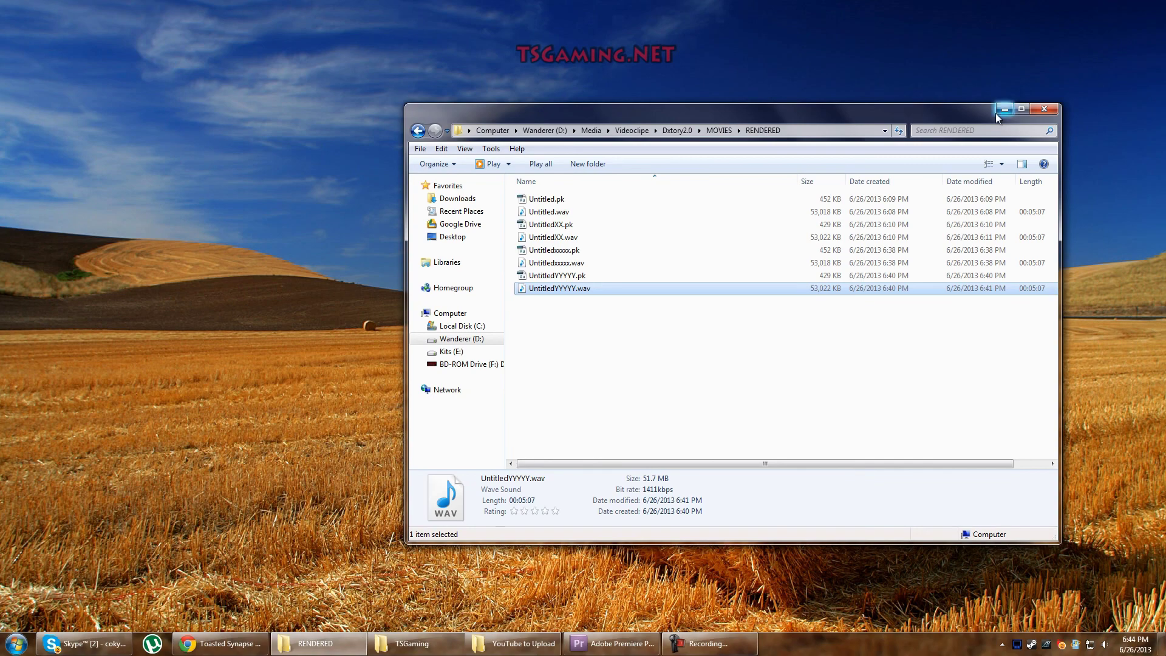
left_click(997, 113)
mouse_move(727, 653)
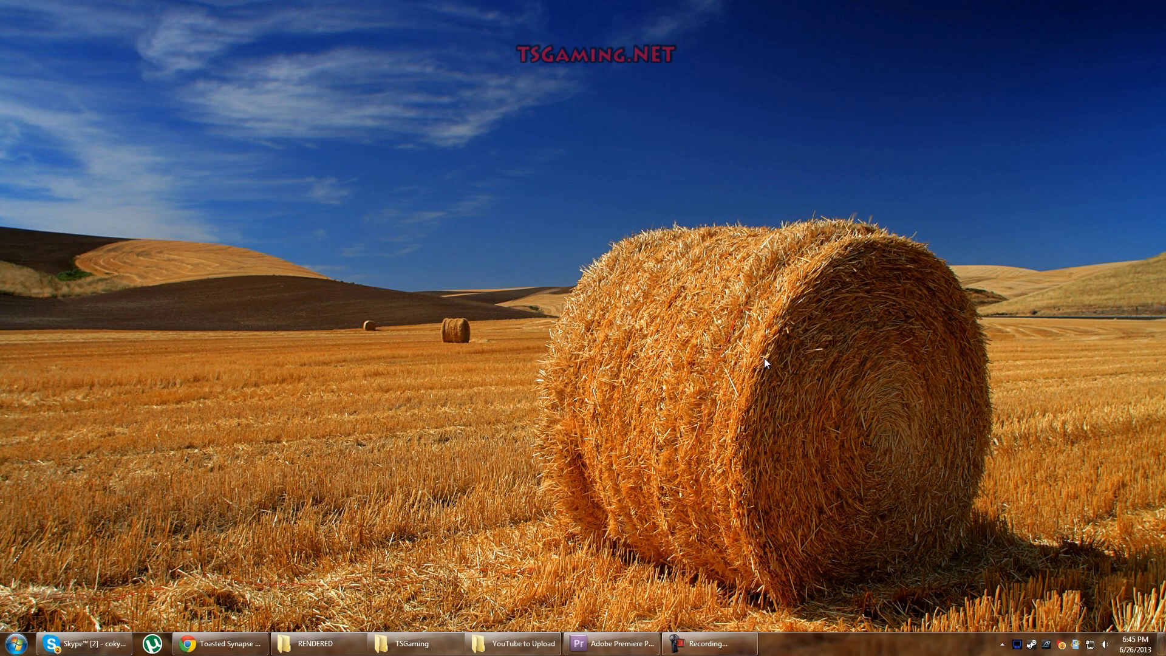
left_click(708, 644)
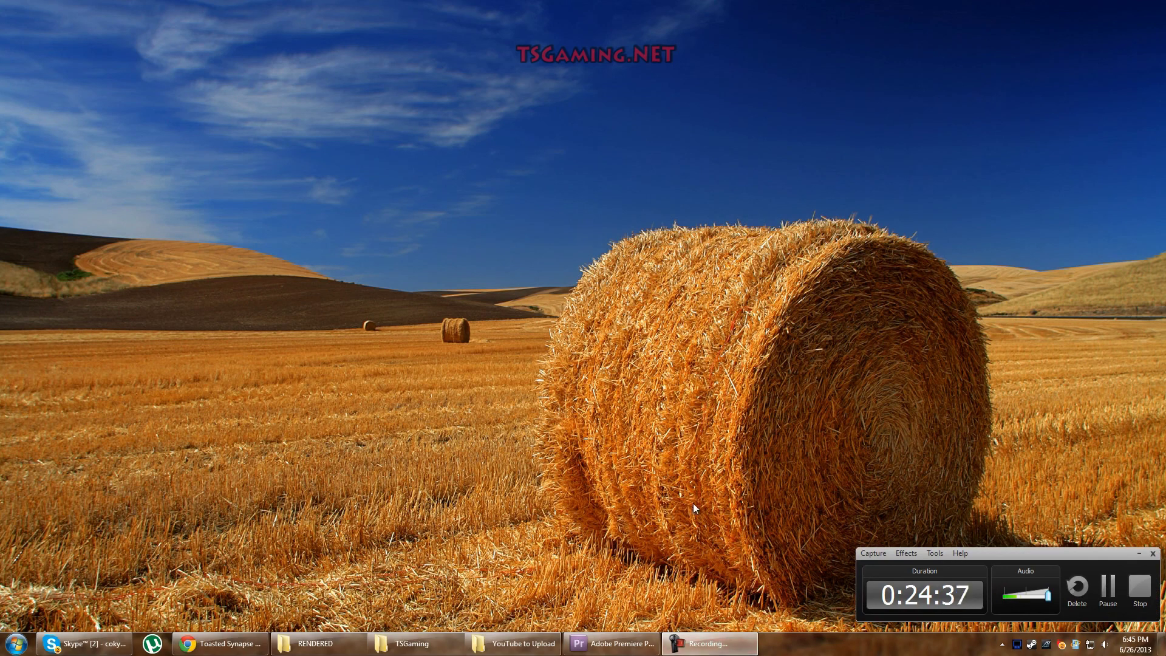